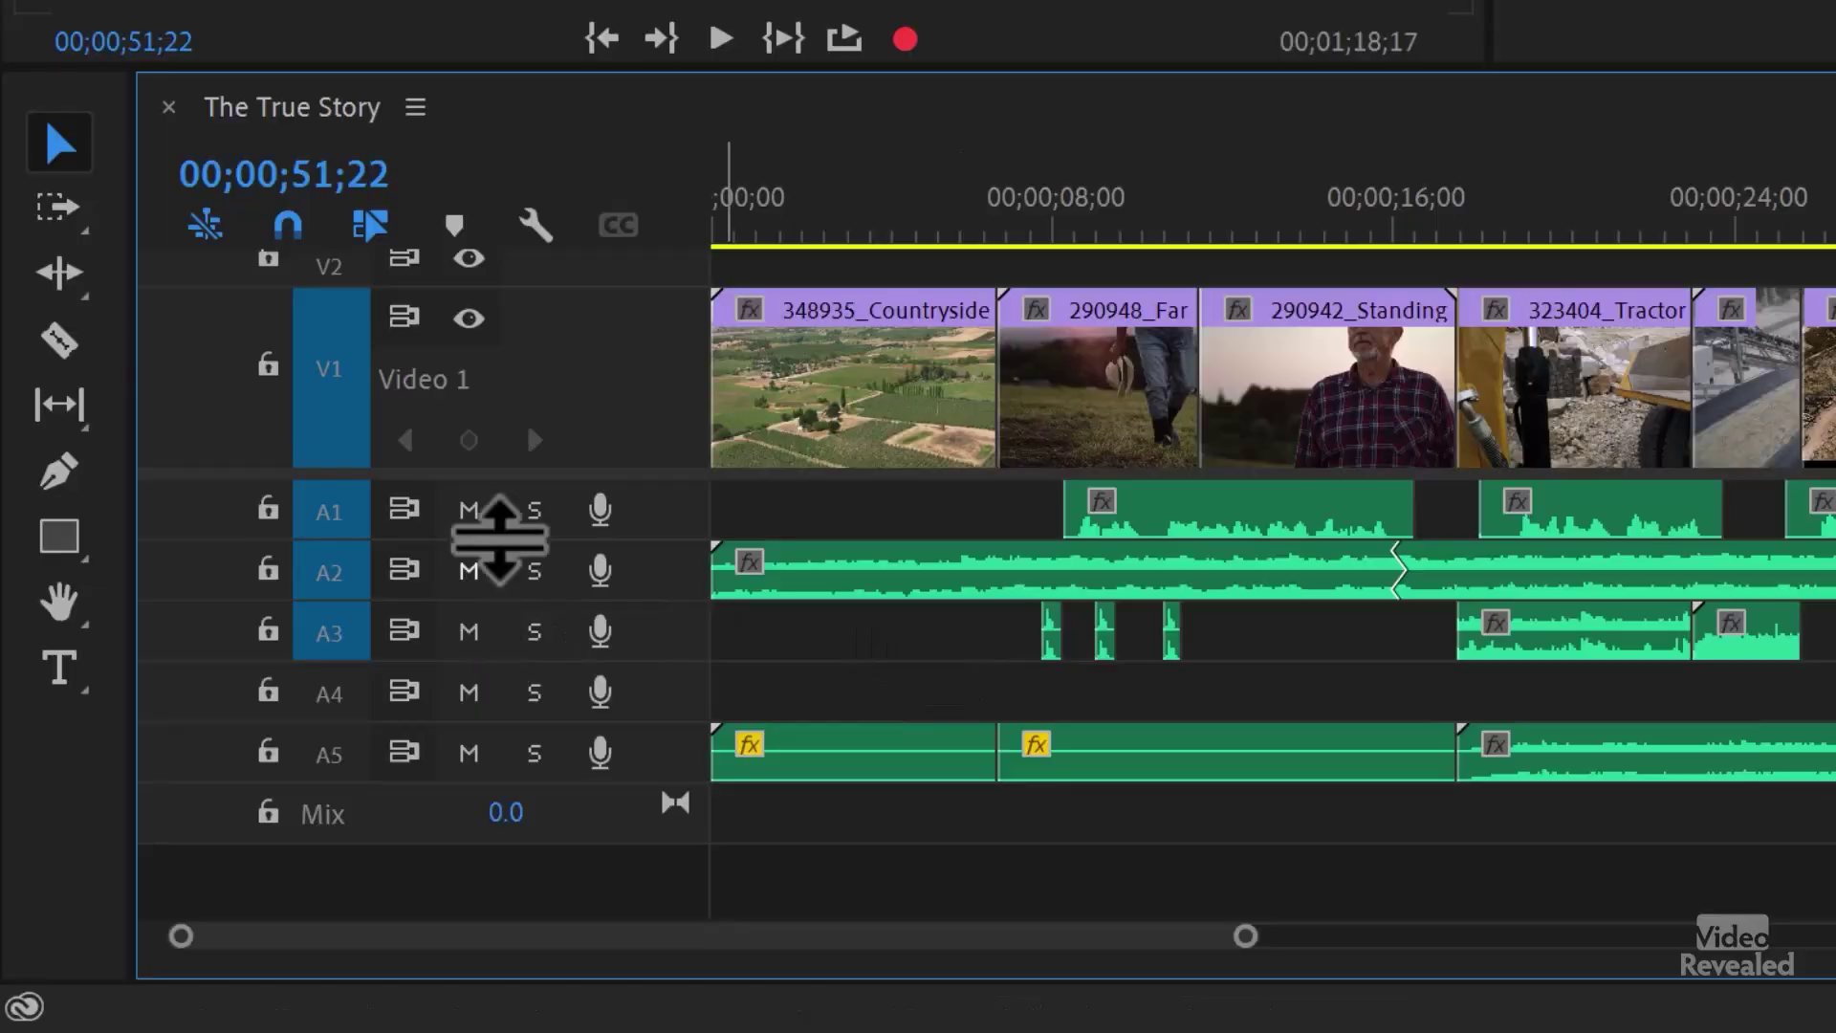
Solo the voice-over track A1 and set up a Waveform Audio export of the sequence with a 24 bit sample size
{"action": "left_click", "coordinate": [535, 511]}
{"action": "left_click", "coordinate": [538, 517]}
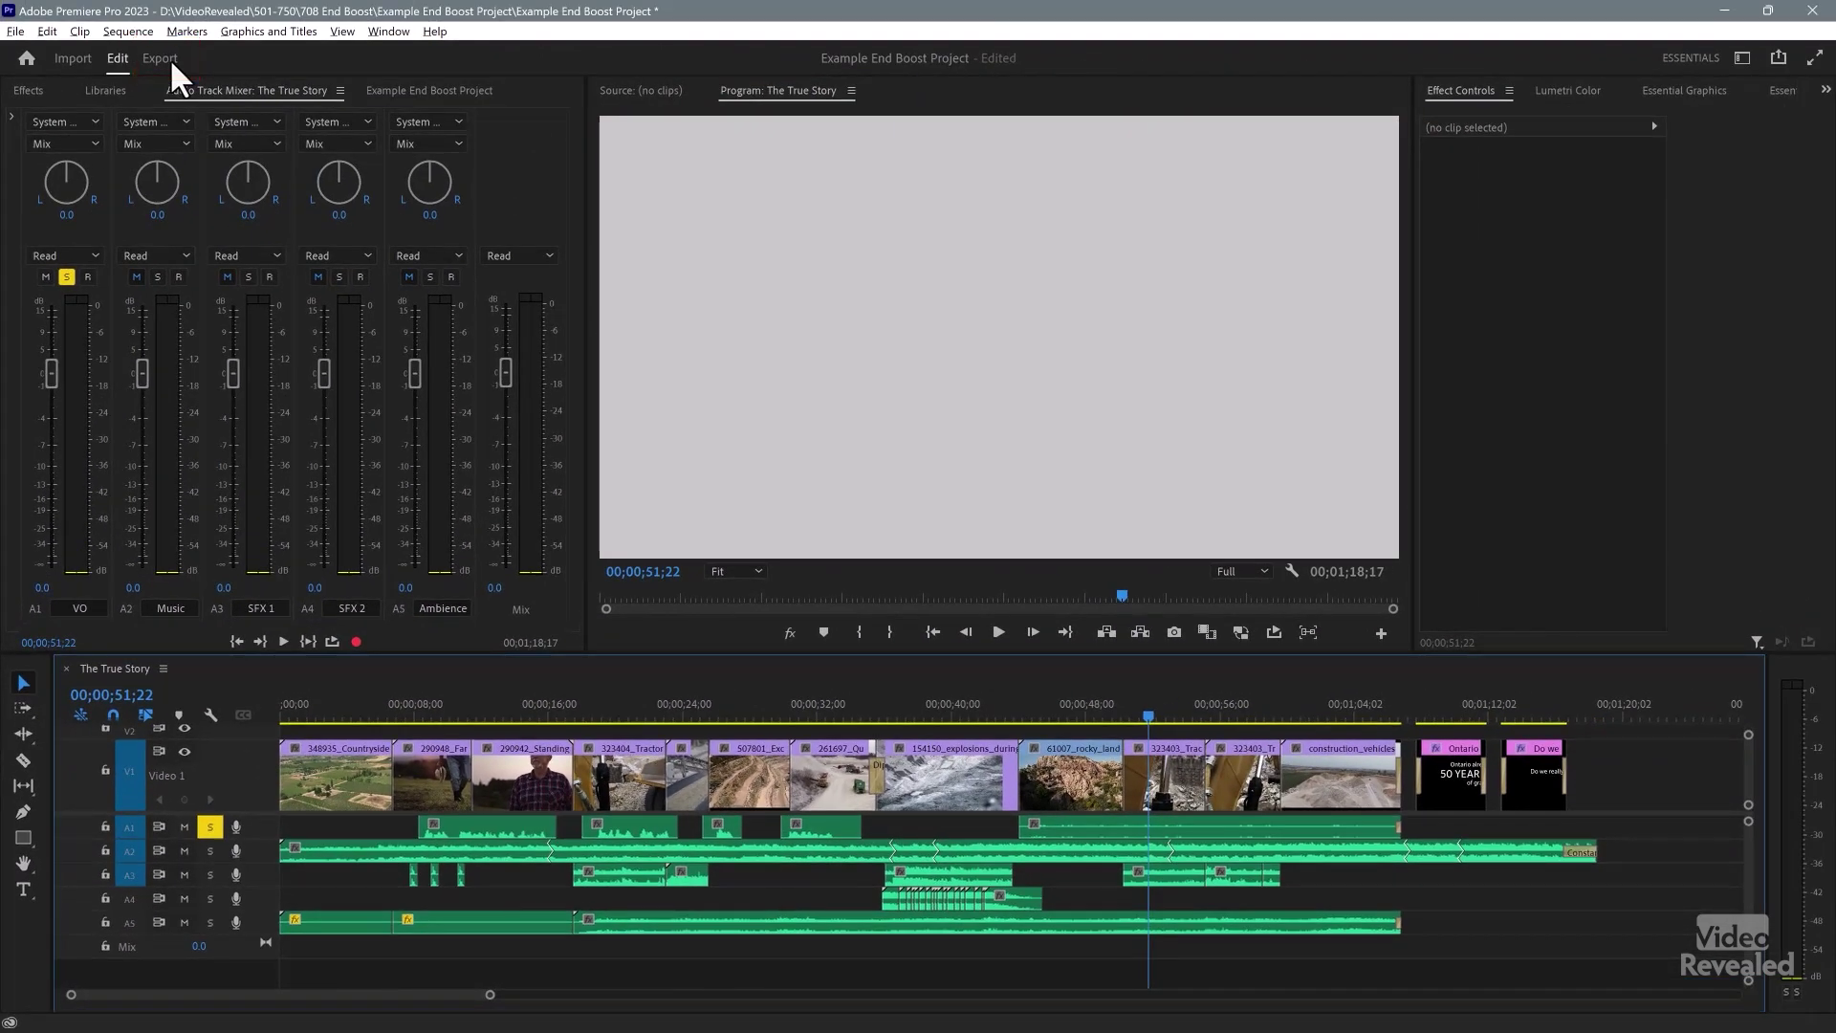
{"action": "left_click", "coordinate": [161, 59]}
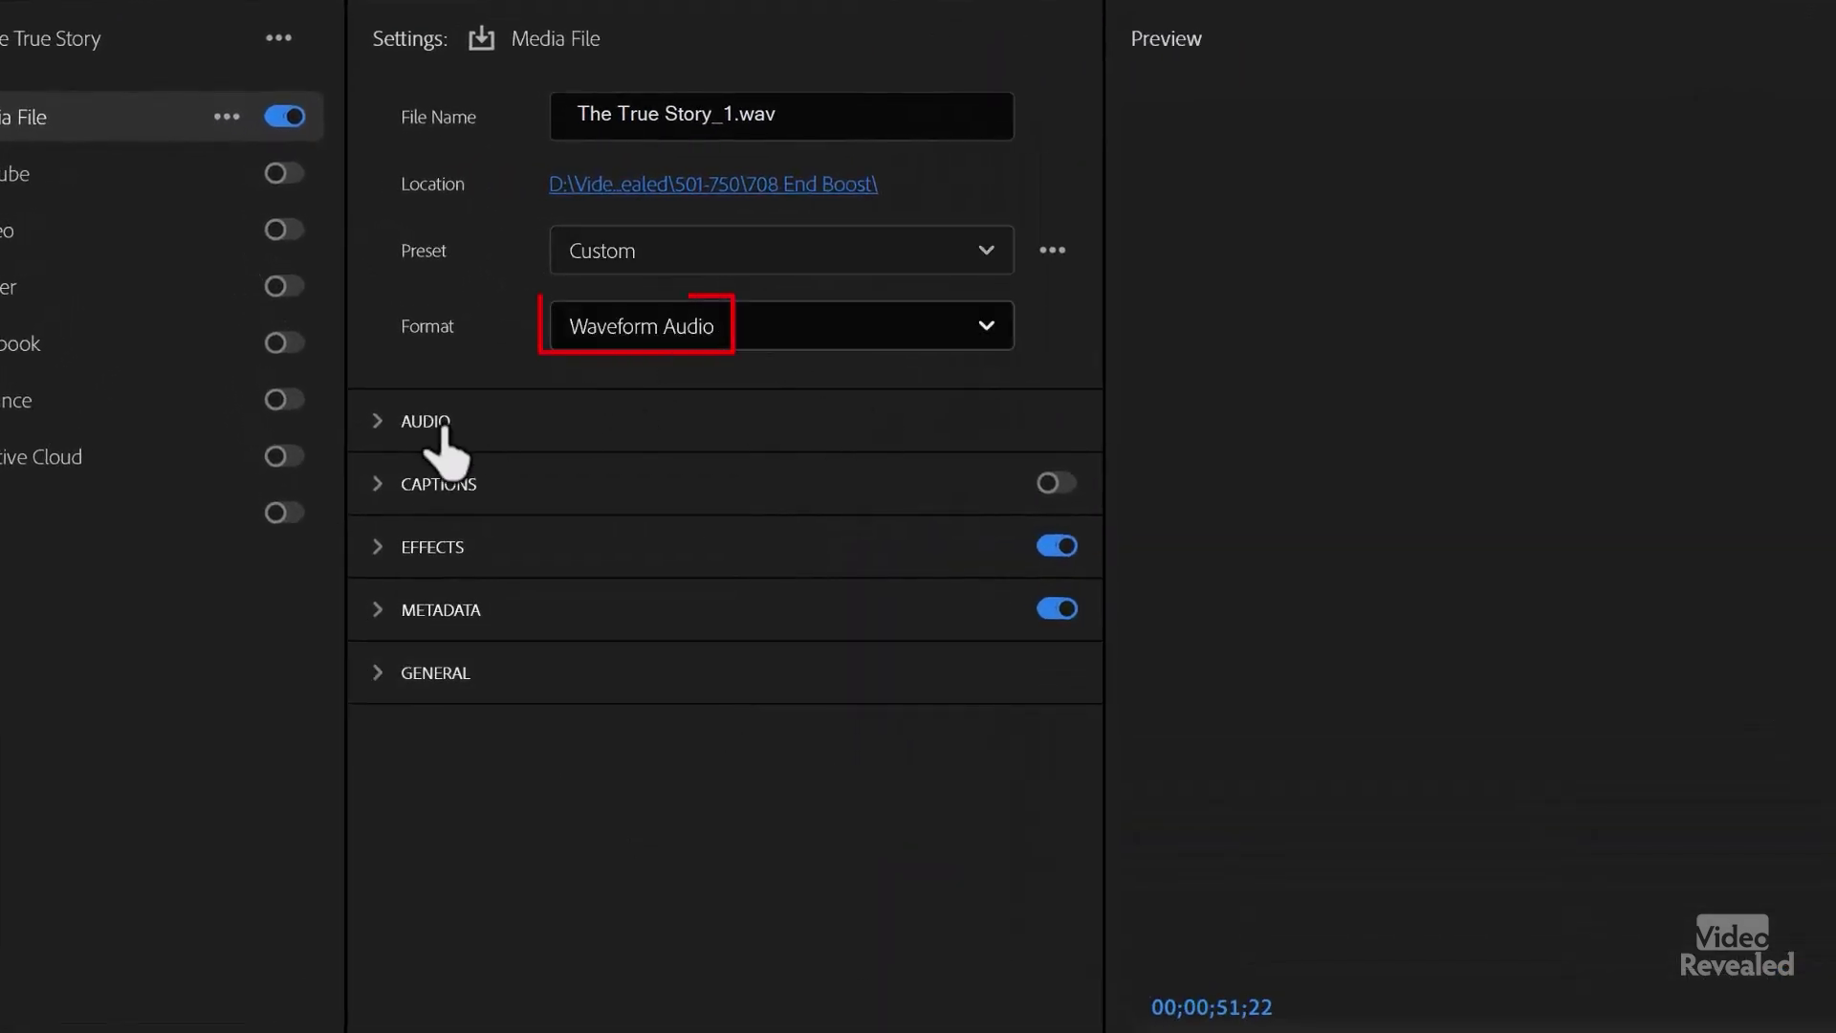
{"action": "left_click", "coordinate": [379, 423]}
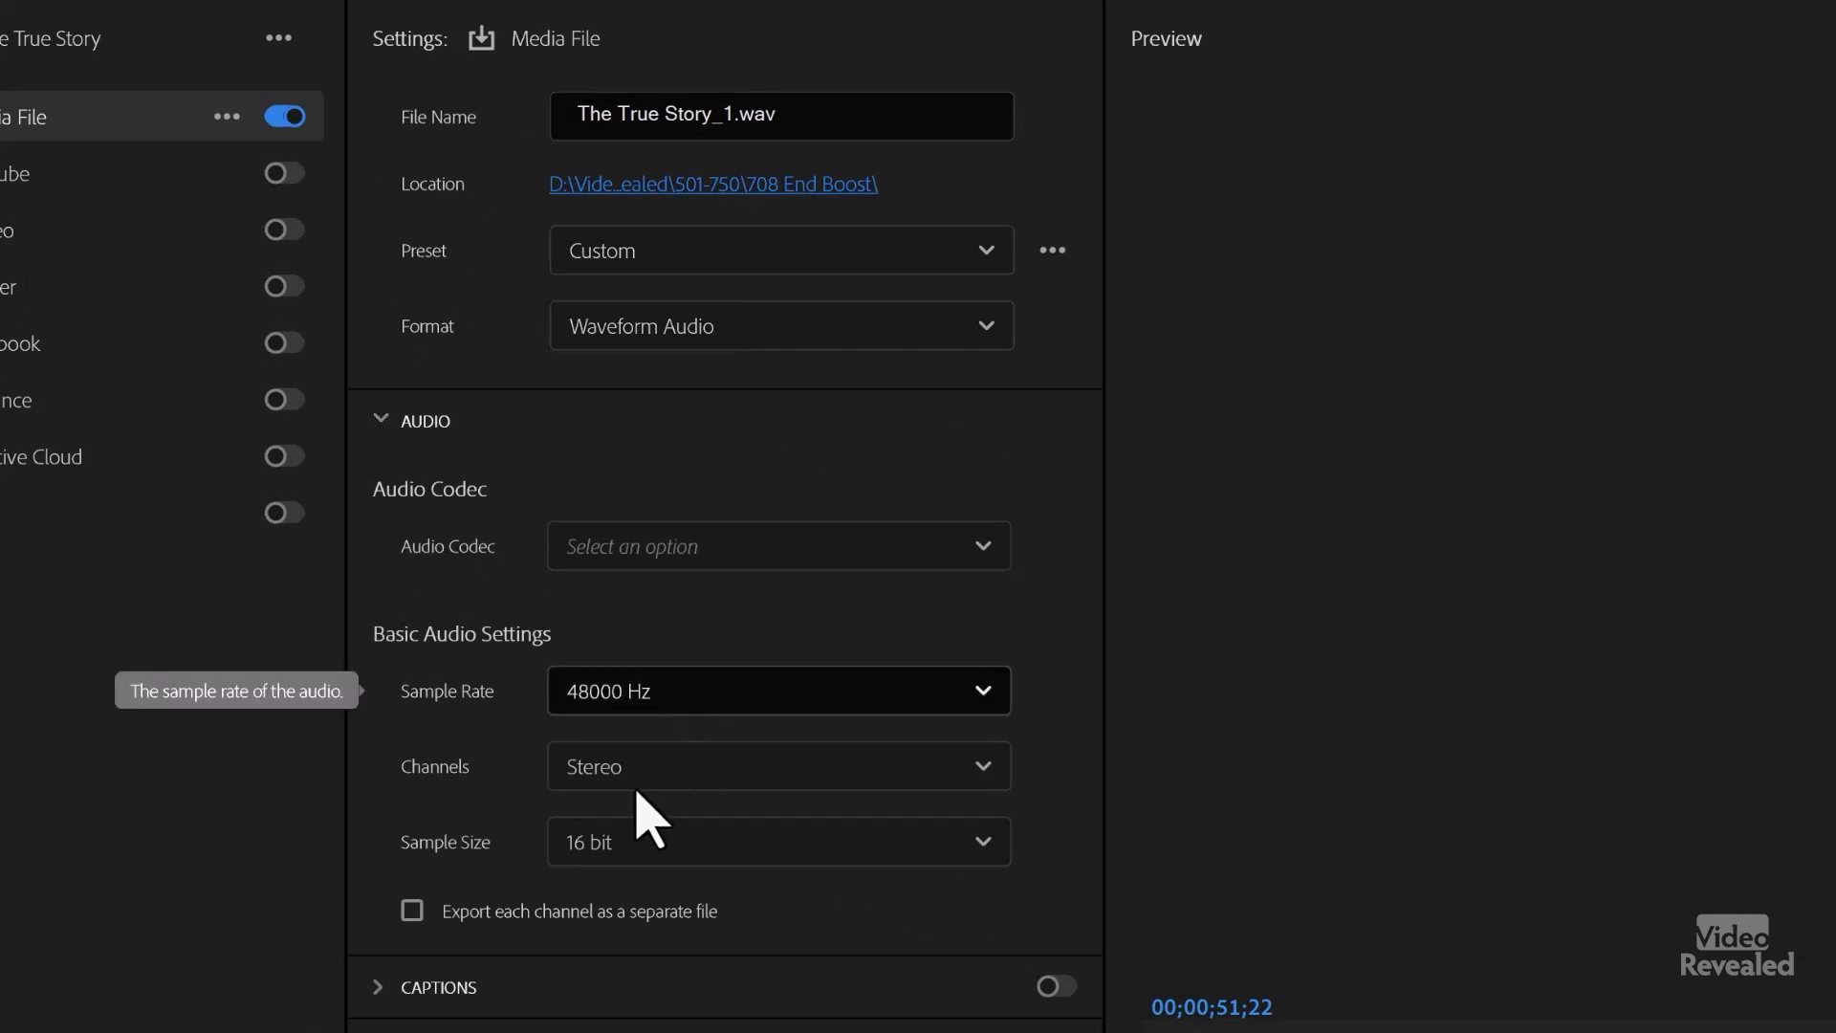
{"action": "left_click", "coordinate": [743, 856]}
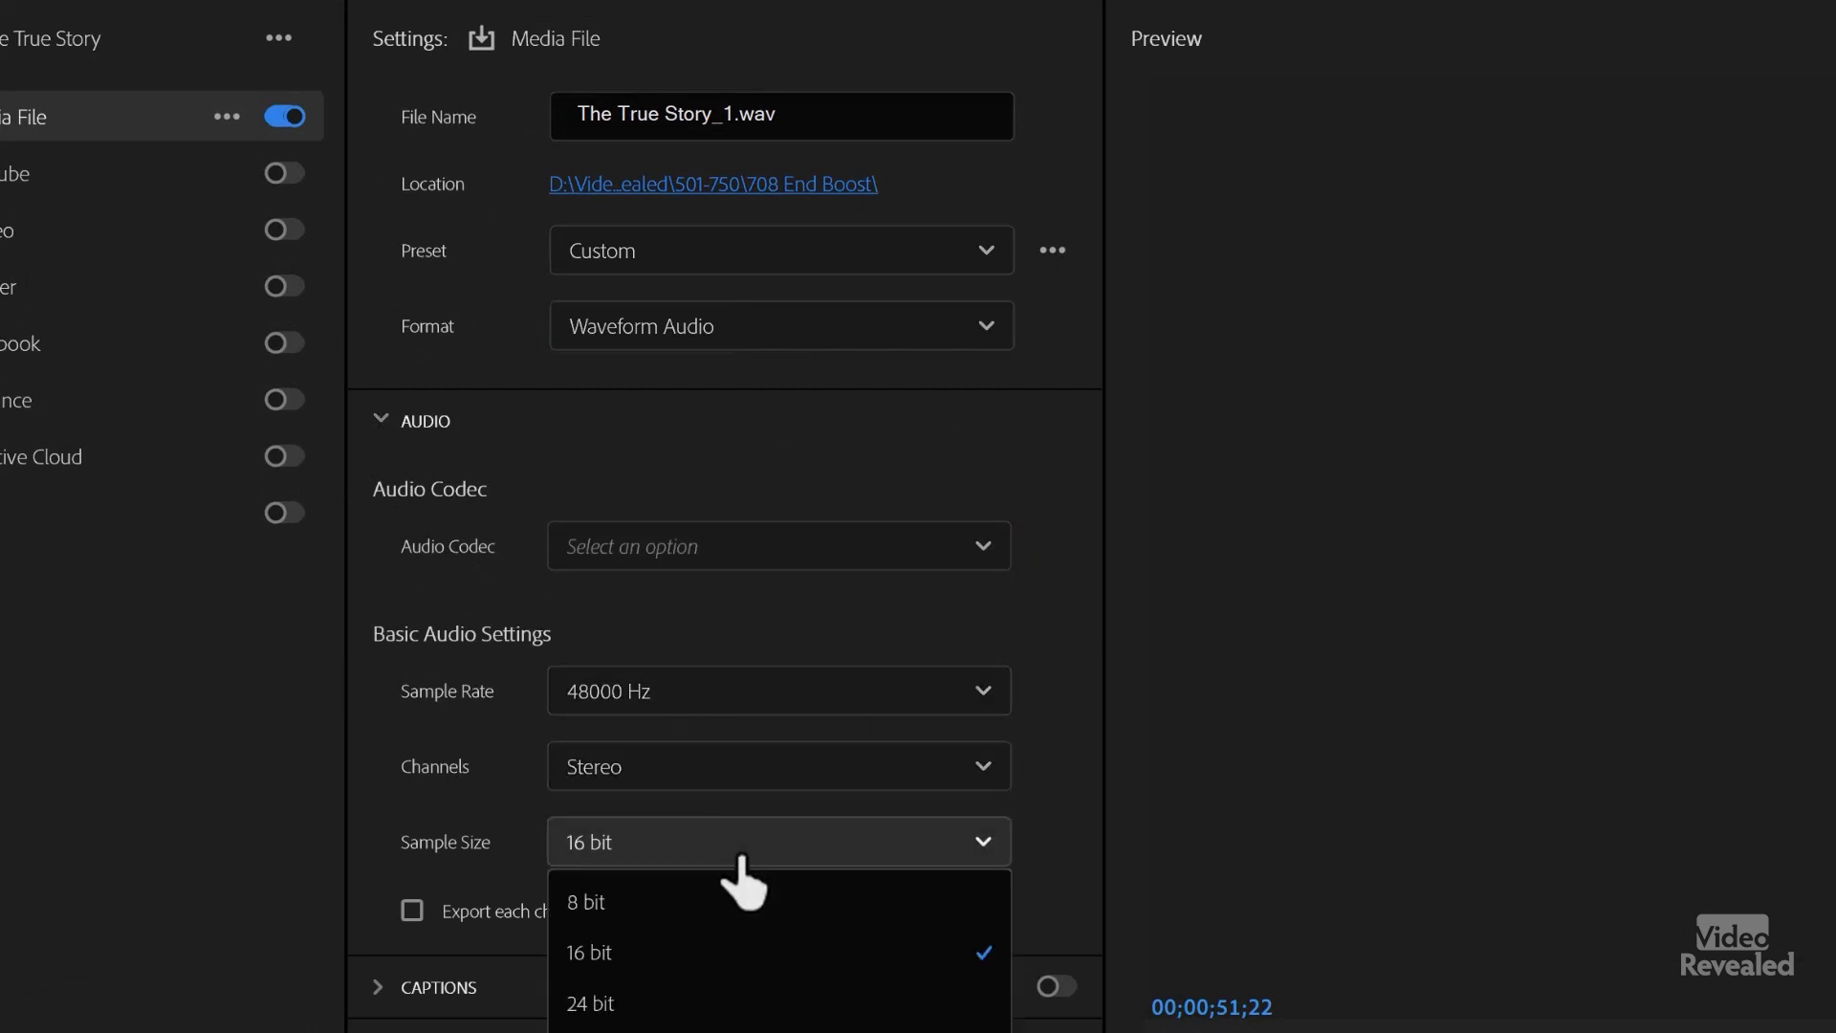
{"action": "left_click", "coordinate": [681, 1001]}
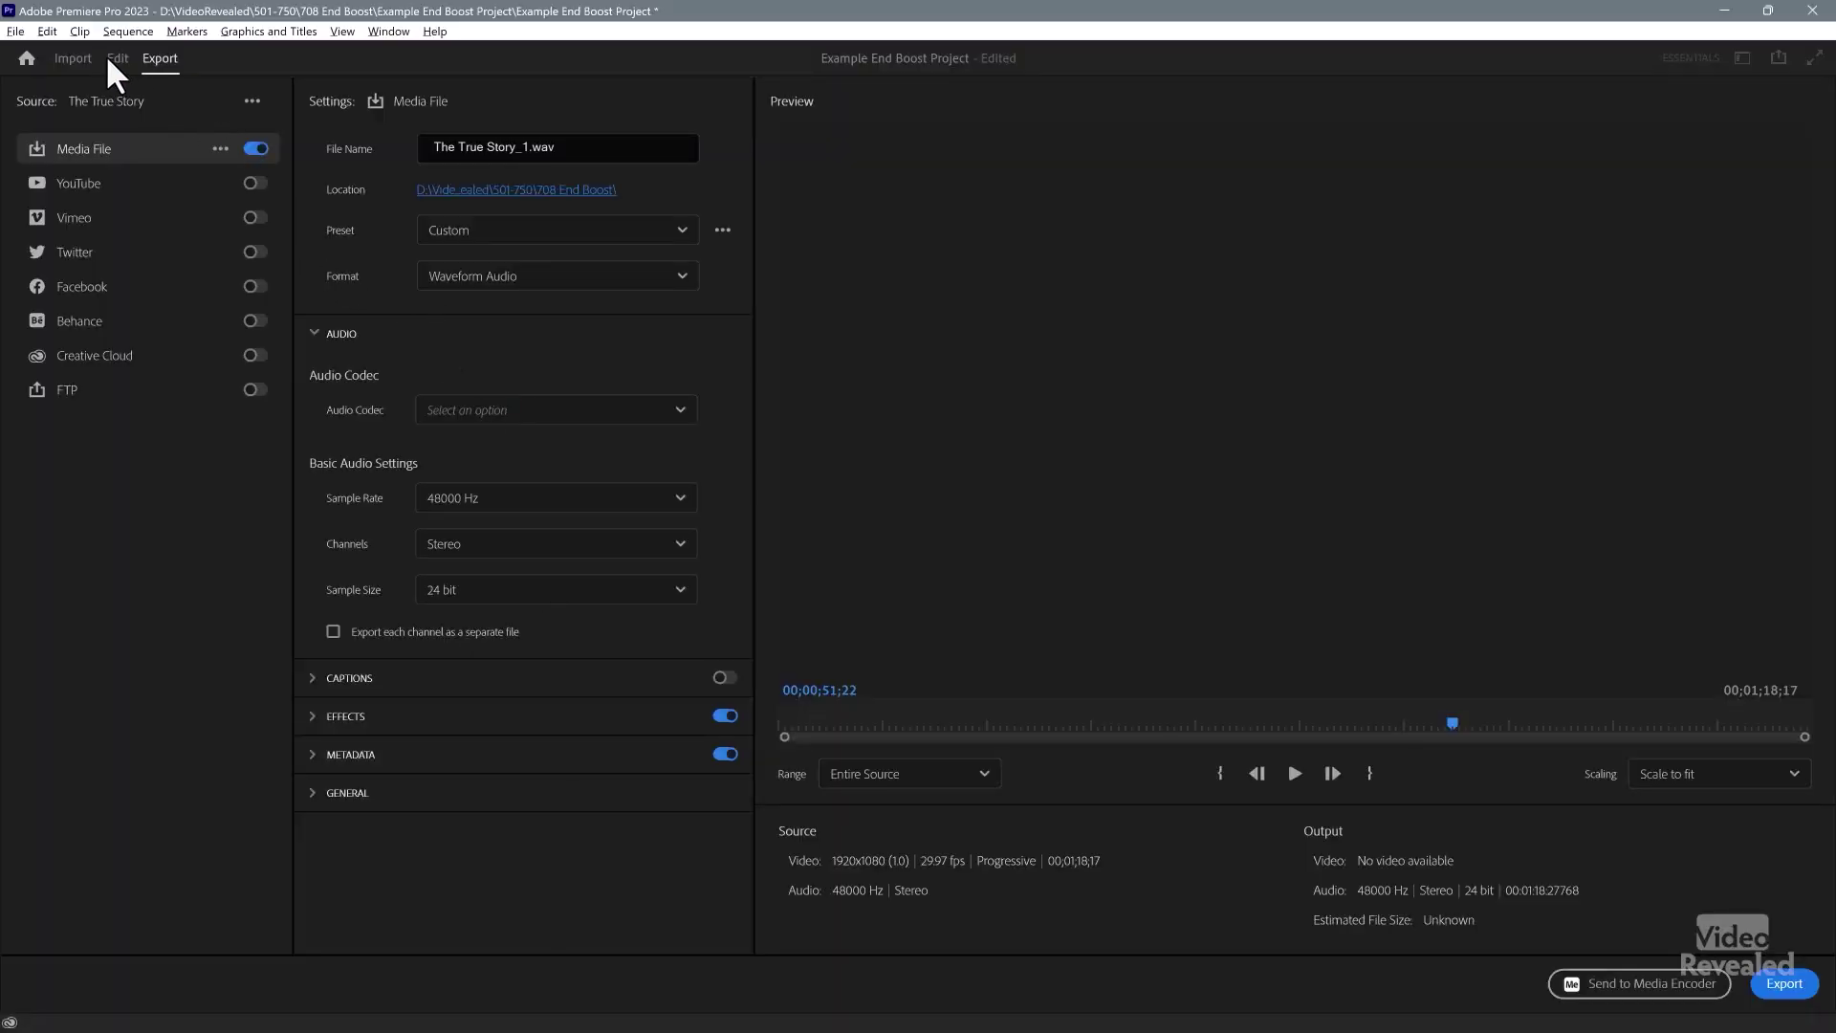
Return to editing, review the Quick Export presets for the sequence, and turn off solo on track A1
{"action": "left_click", "coordinate": [116, 57]}
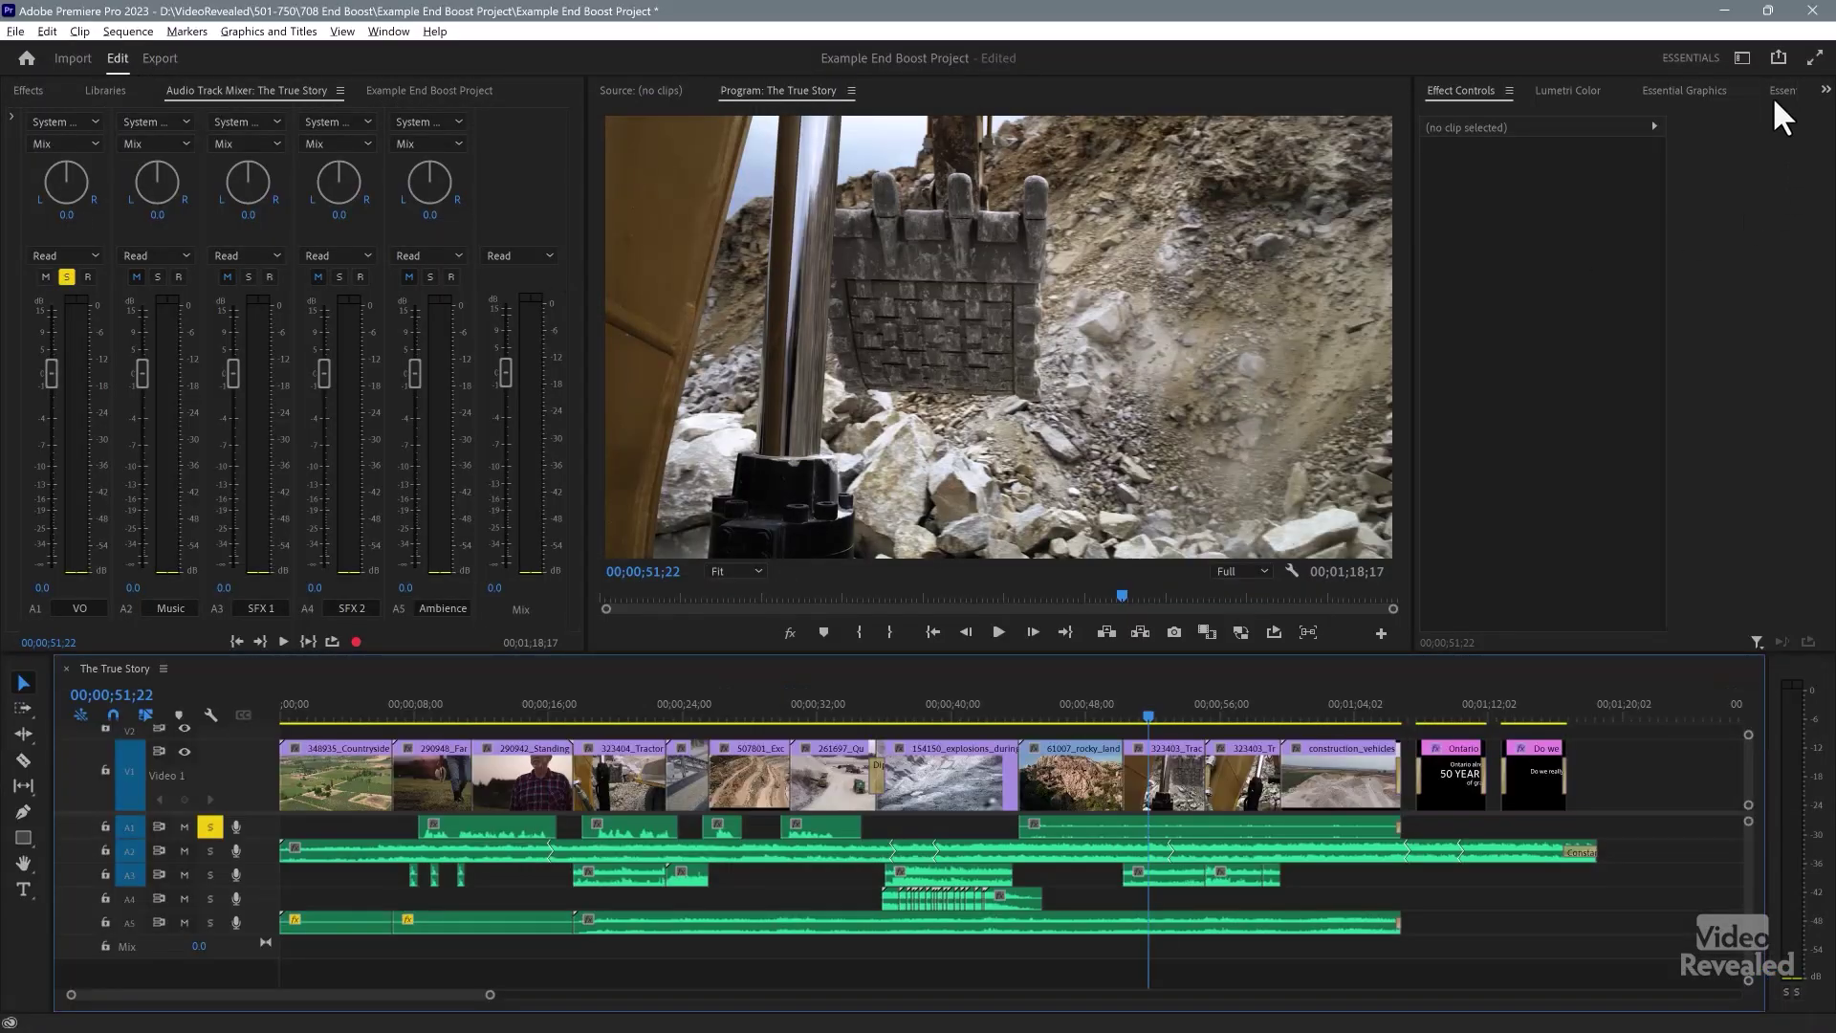
{"action": "left_click", "coordinate": [1778, 57]}
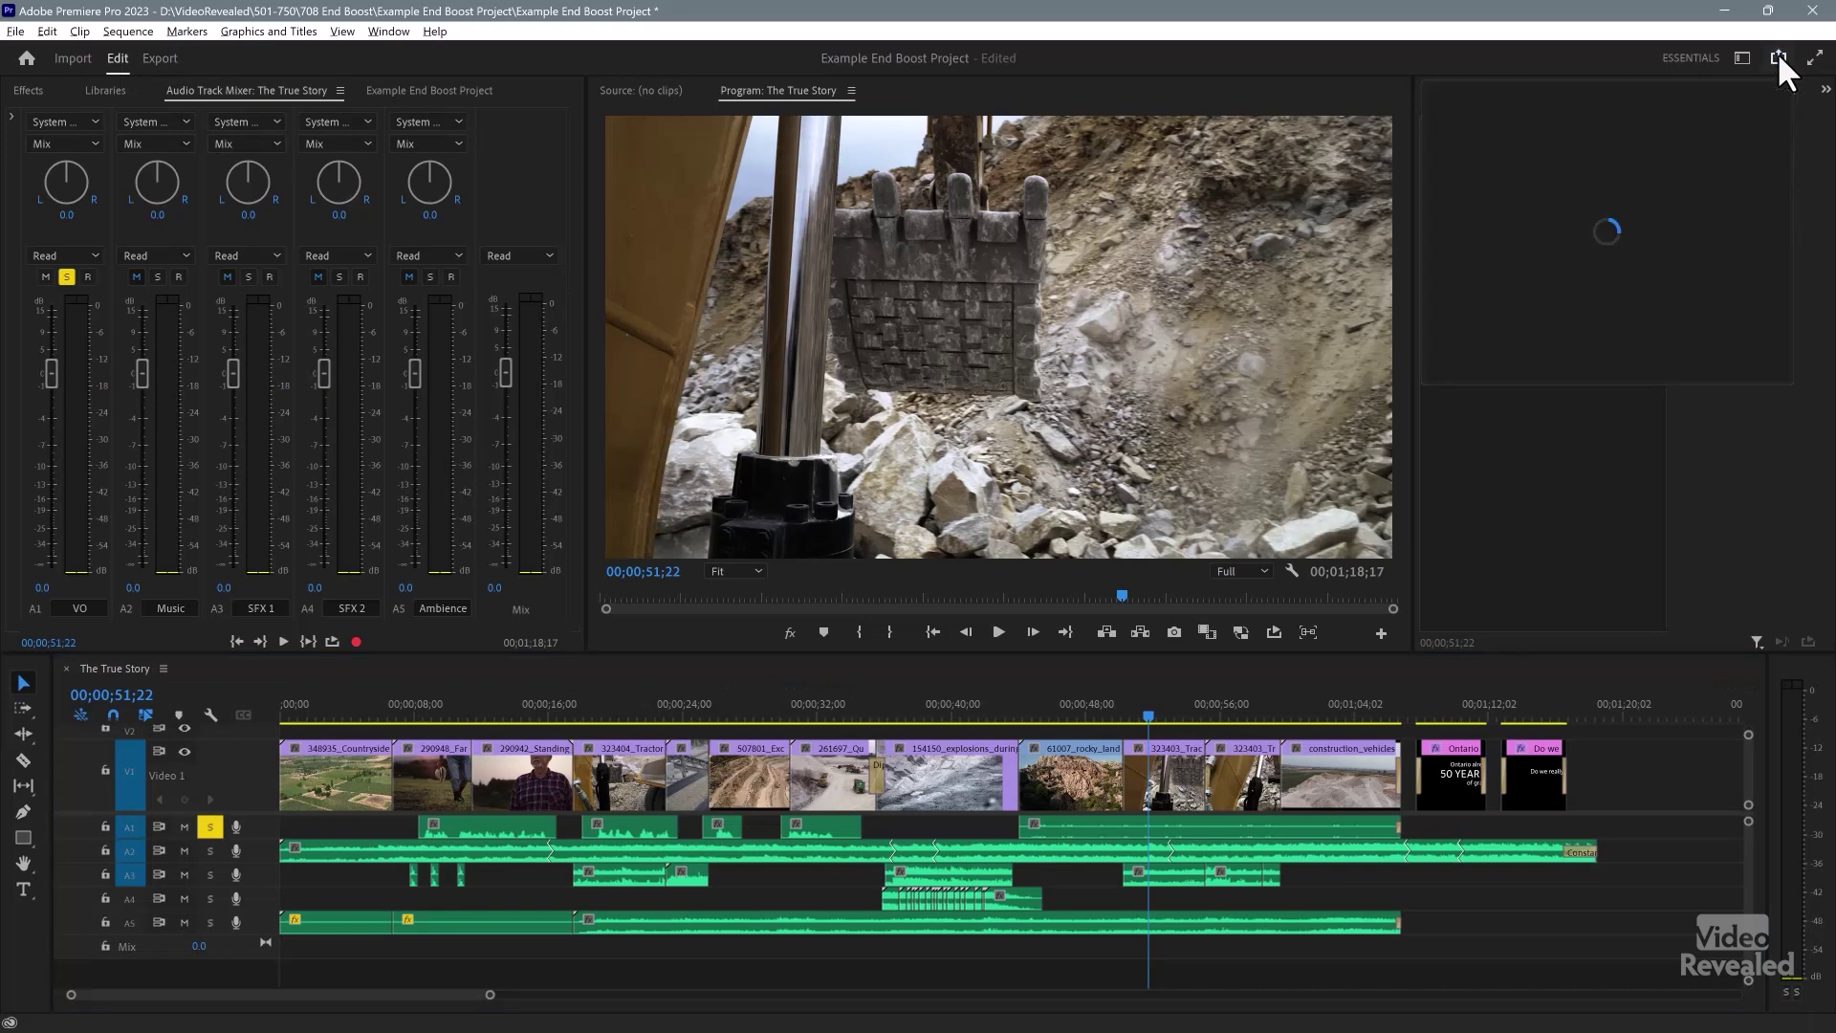
{"action": "left_click", "coordinate": [1654, 234]}
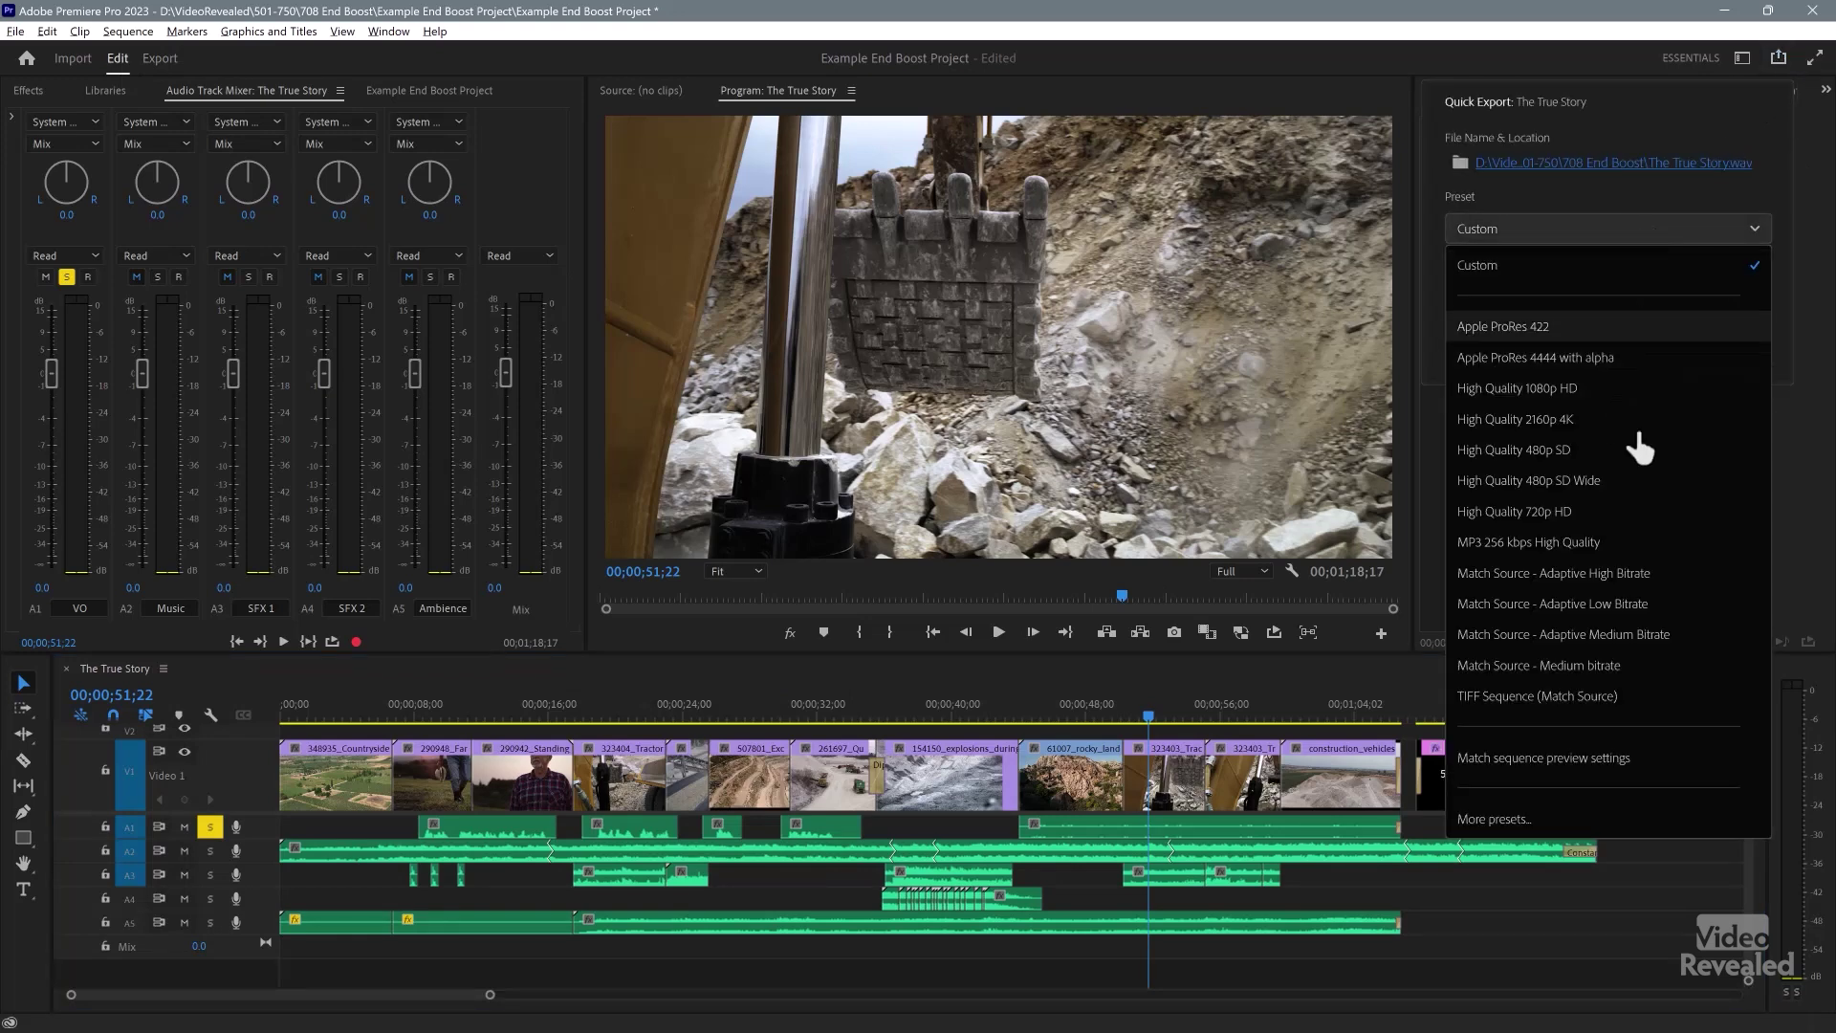
{"action": "left_click", "coordinate": [1685, 113]}
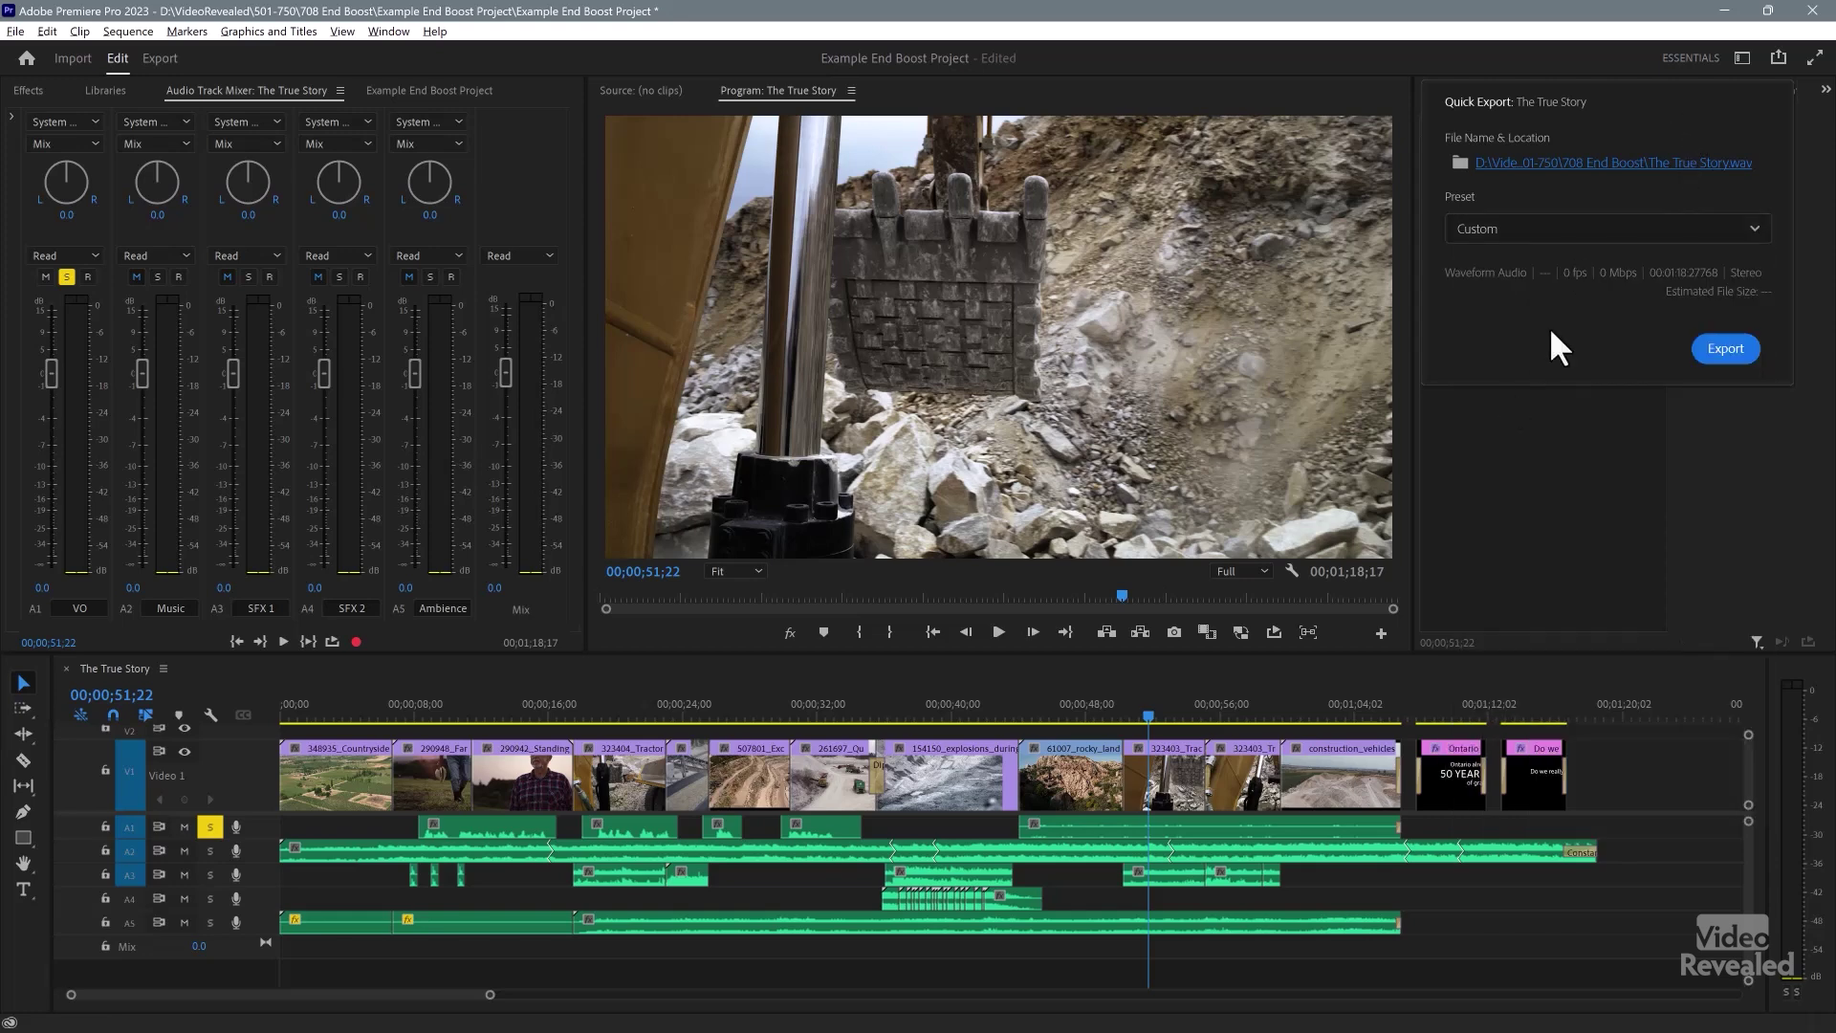
{"action": "left_click", "coordinate": [1771, 58]}
{"action": "left_click", "coordinate": [1771, 58]}
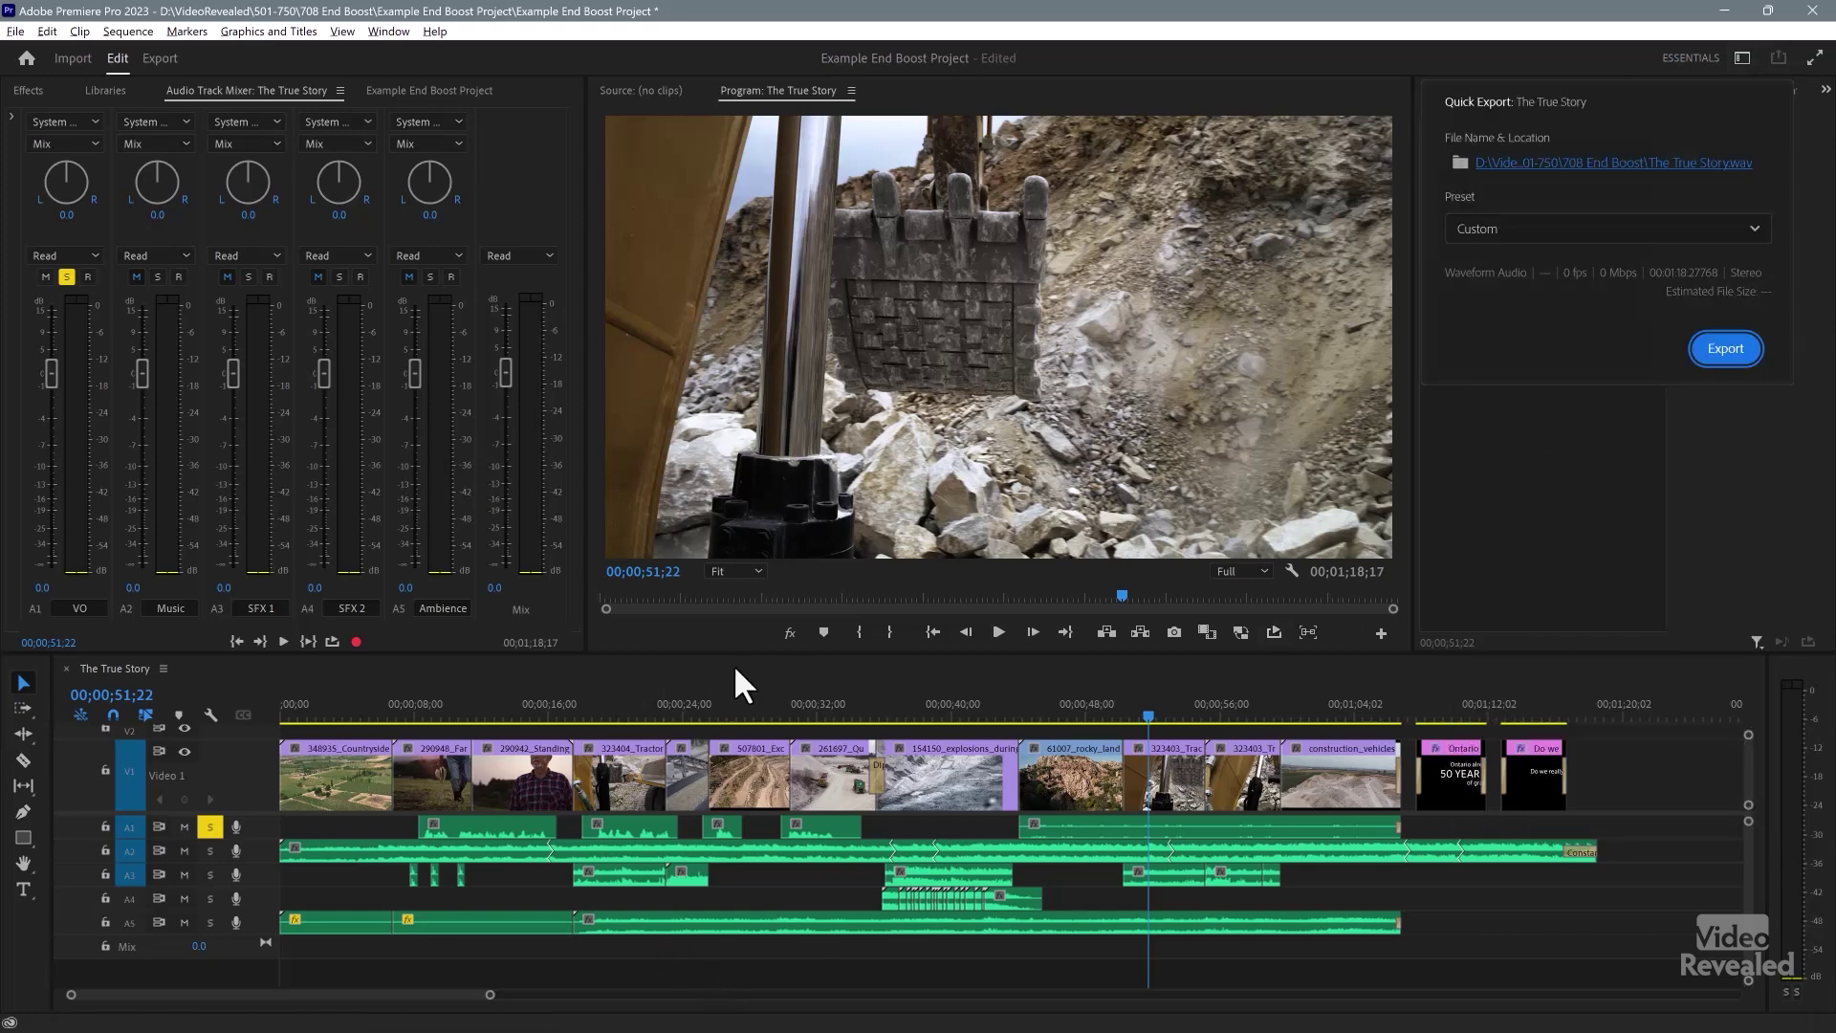
{"action": "left_click", "coordinate": [209, 827]}
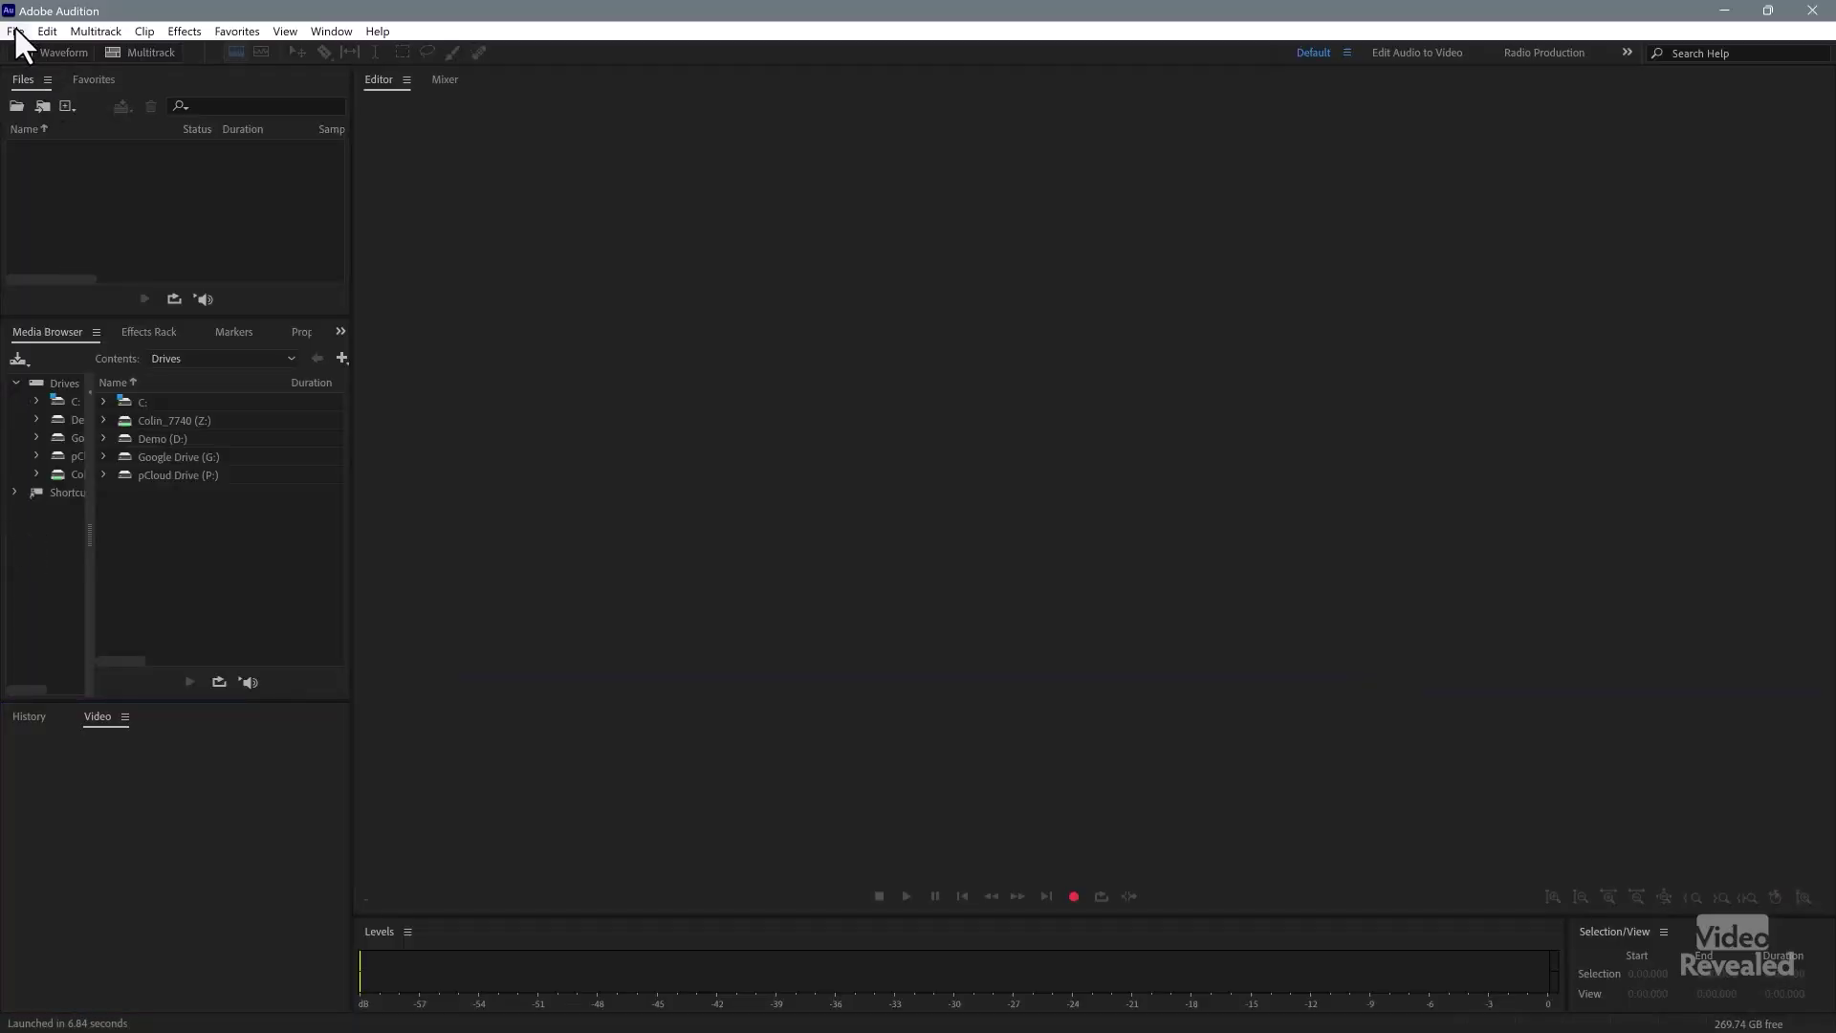
In Adobe Audition, open the recent session Example End Boost Project.prproj / The True Story
{"action": "left_click", "coordinate": [15, 30]}
{"action": "mouse_move", "coordinate": [75, 115]}
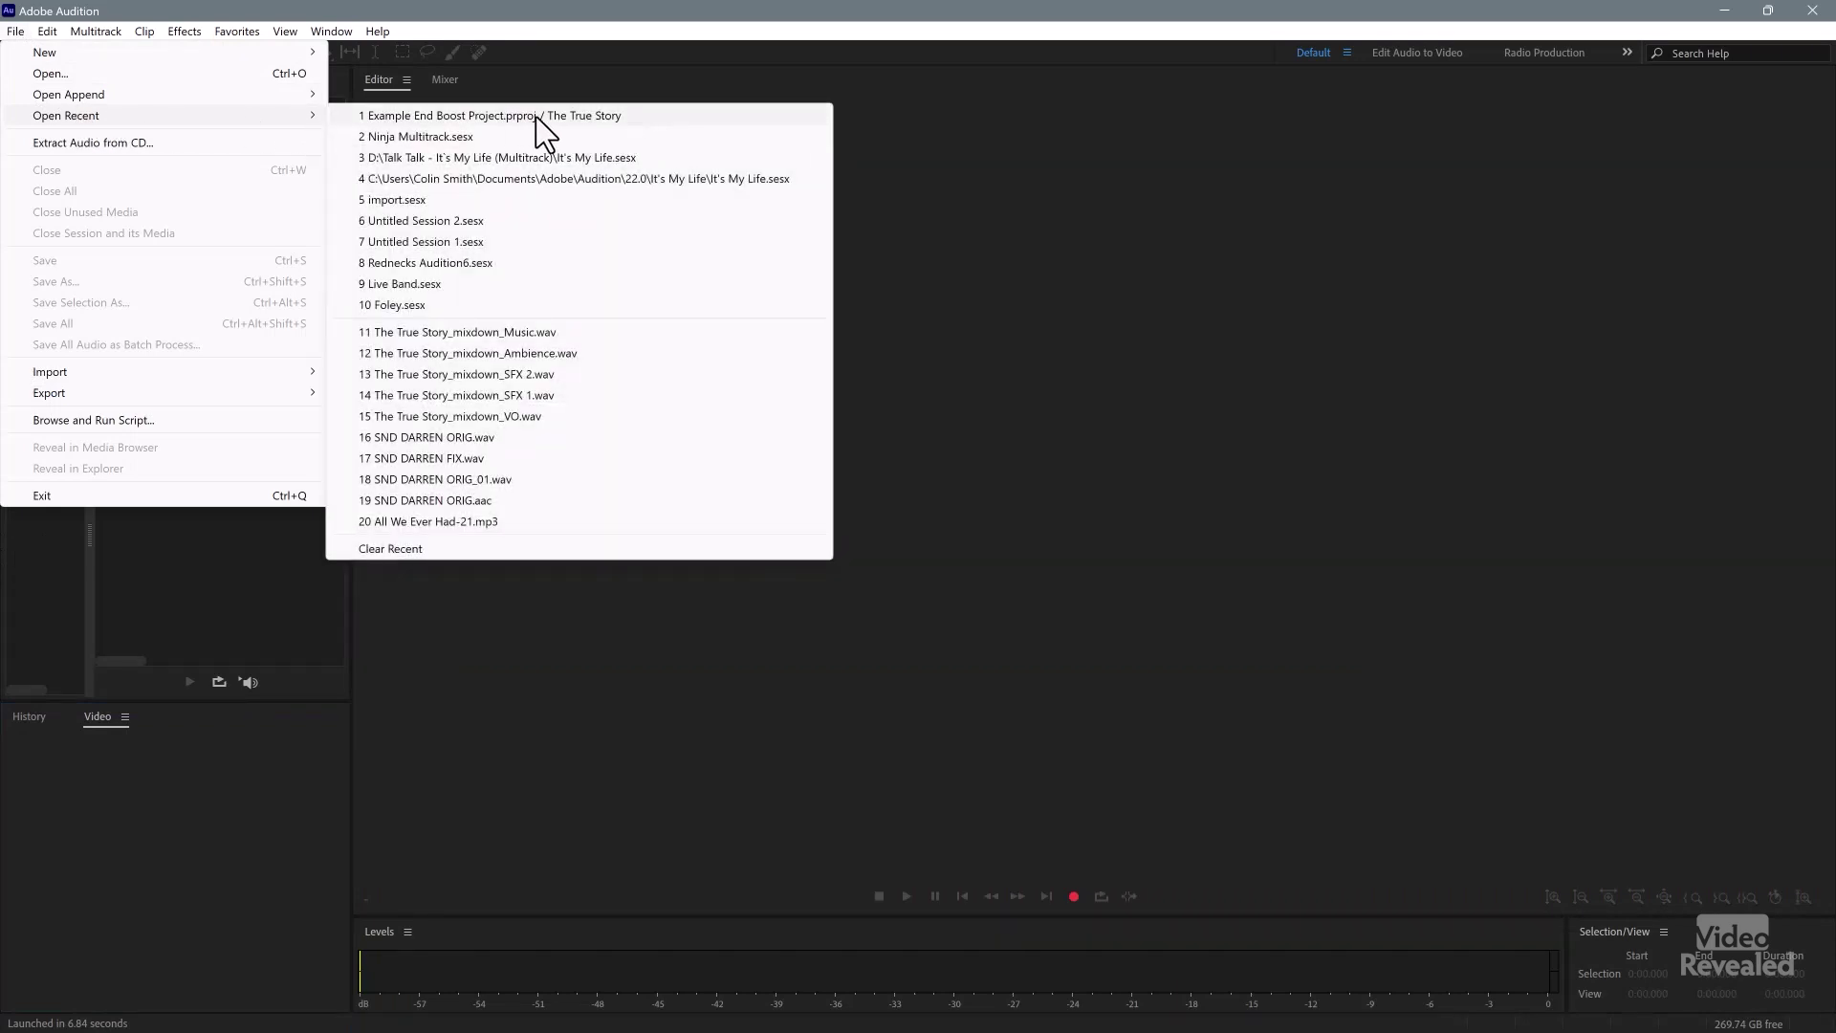
{"action": "left_click", "coordinate": [588, 113]}
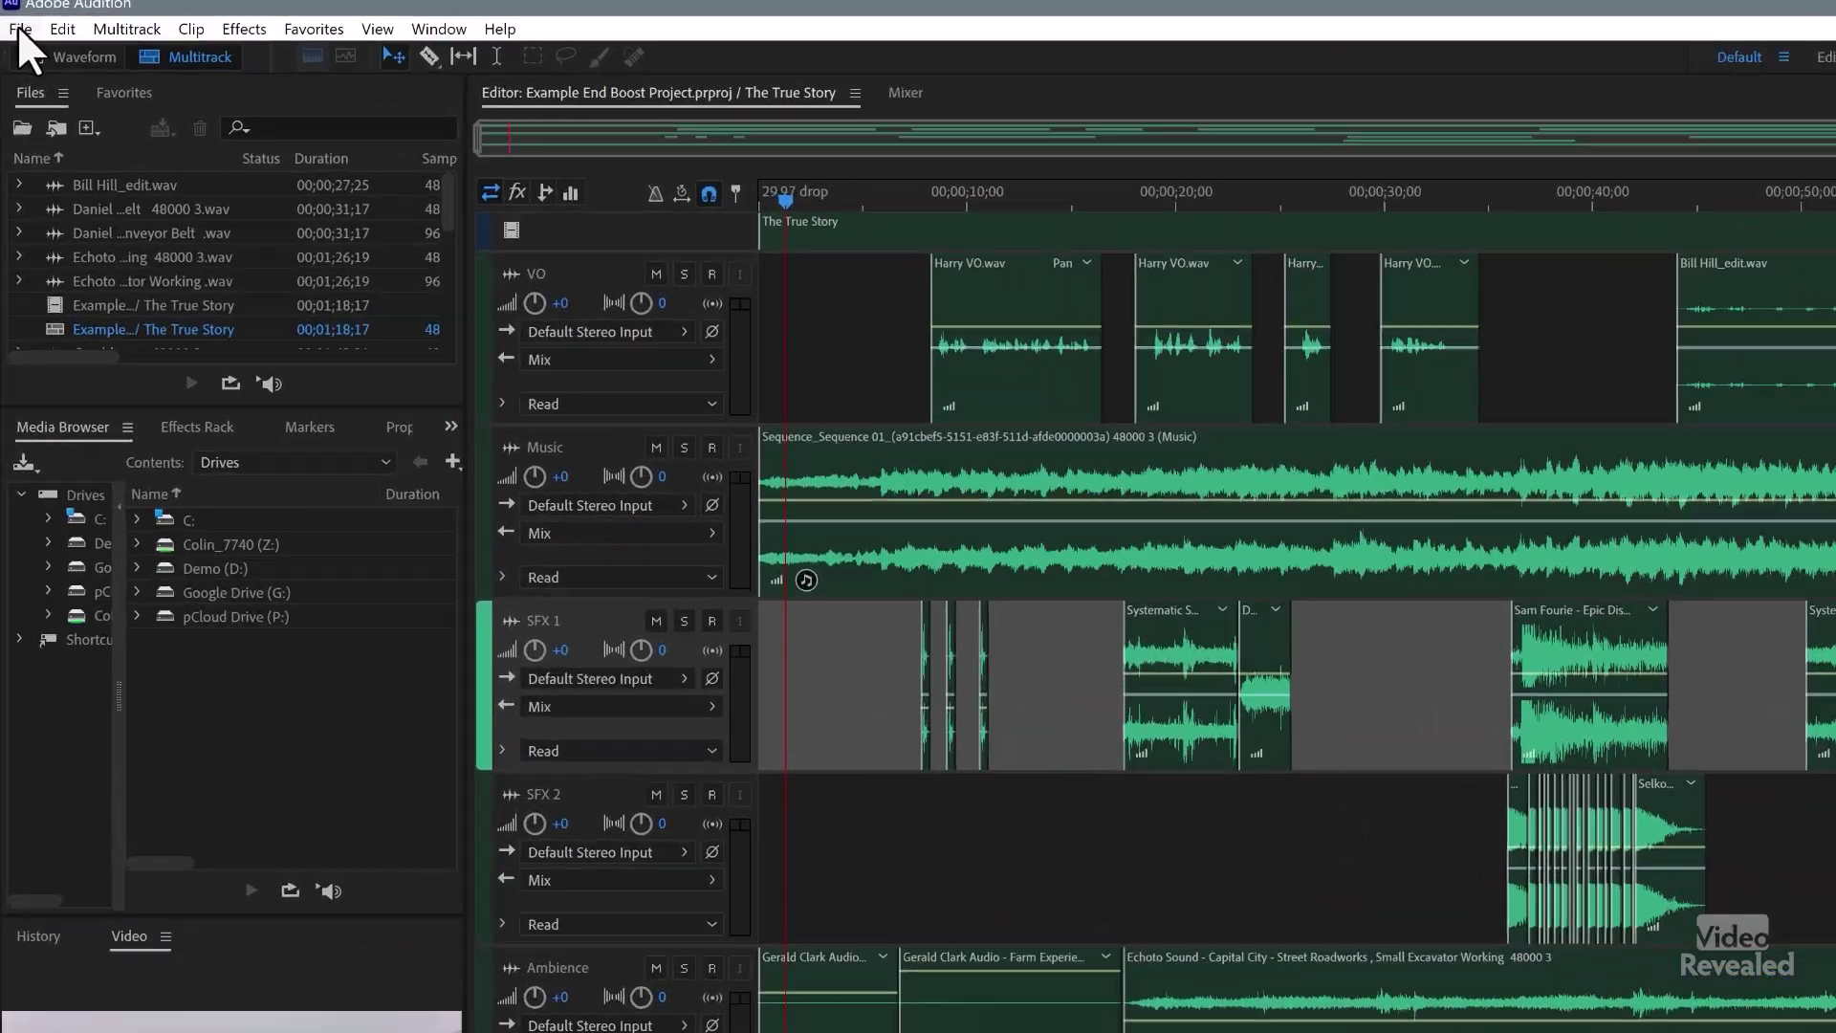
Try an entire-session multitrack mixdown with all individual tracks as sources, the Mix source off and Edit Original link data not embedded
{"action": "left_click", "coordinate": [14, 29]}
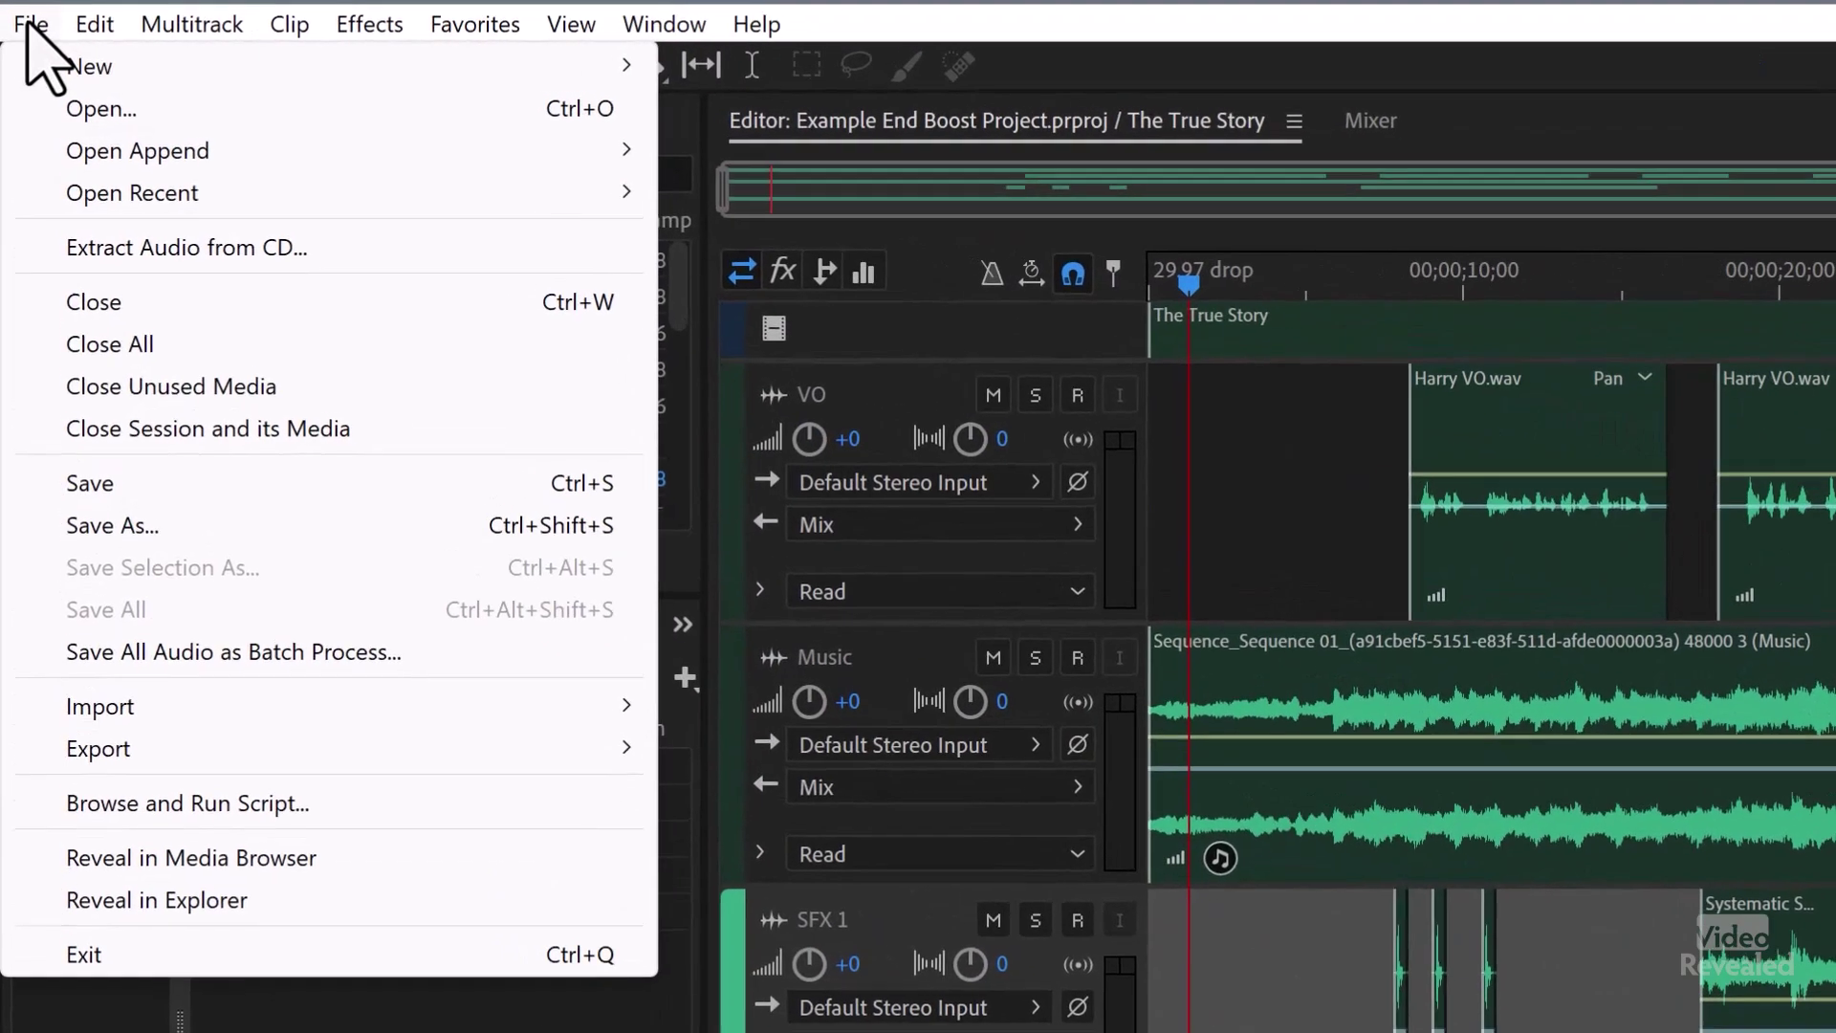
{"action": "mouse_move", "coordinate": [322, 741]}
{"action": "mouse_move", "coordinate": [921, 937]}
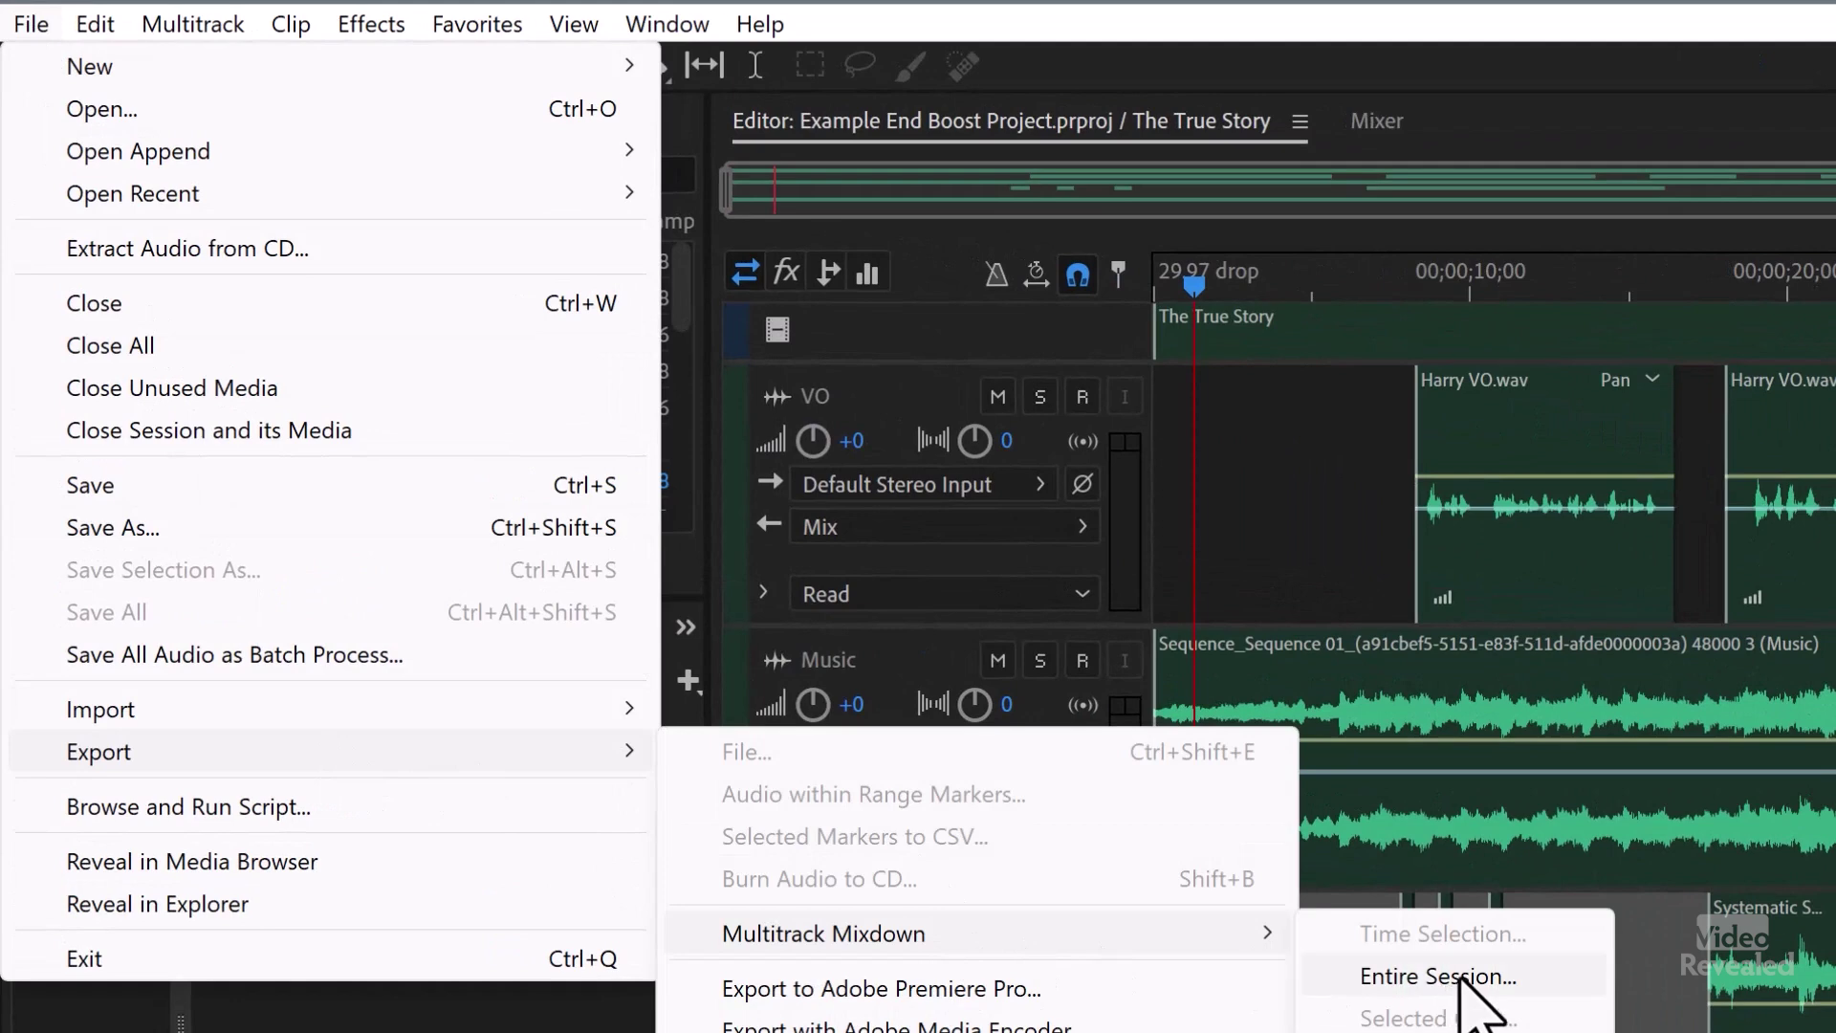
{"action": "left_click", "coordinate": [1543, 976]}
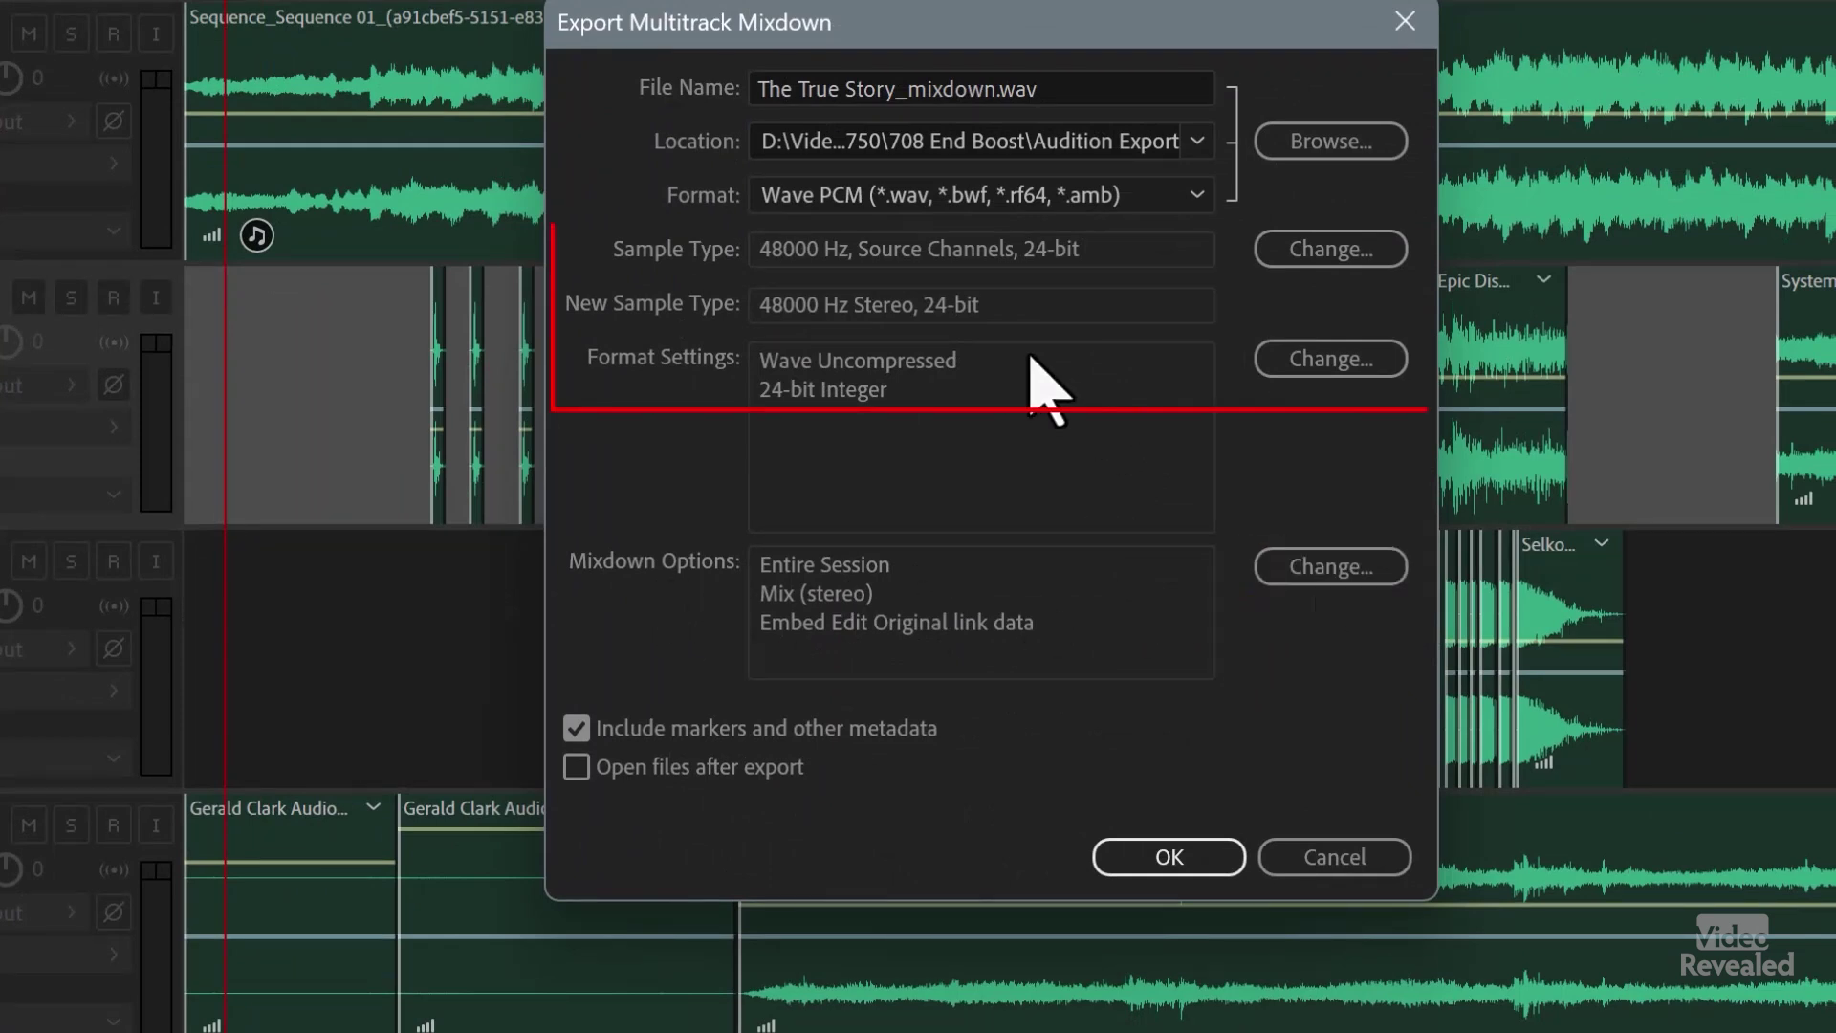
{"action": "left_click", "coordinate": [1312, 571]}
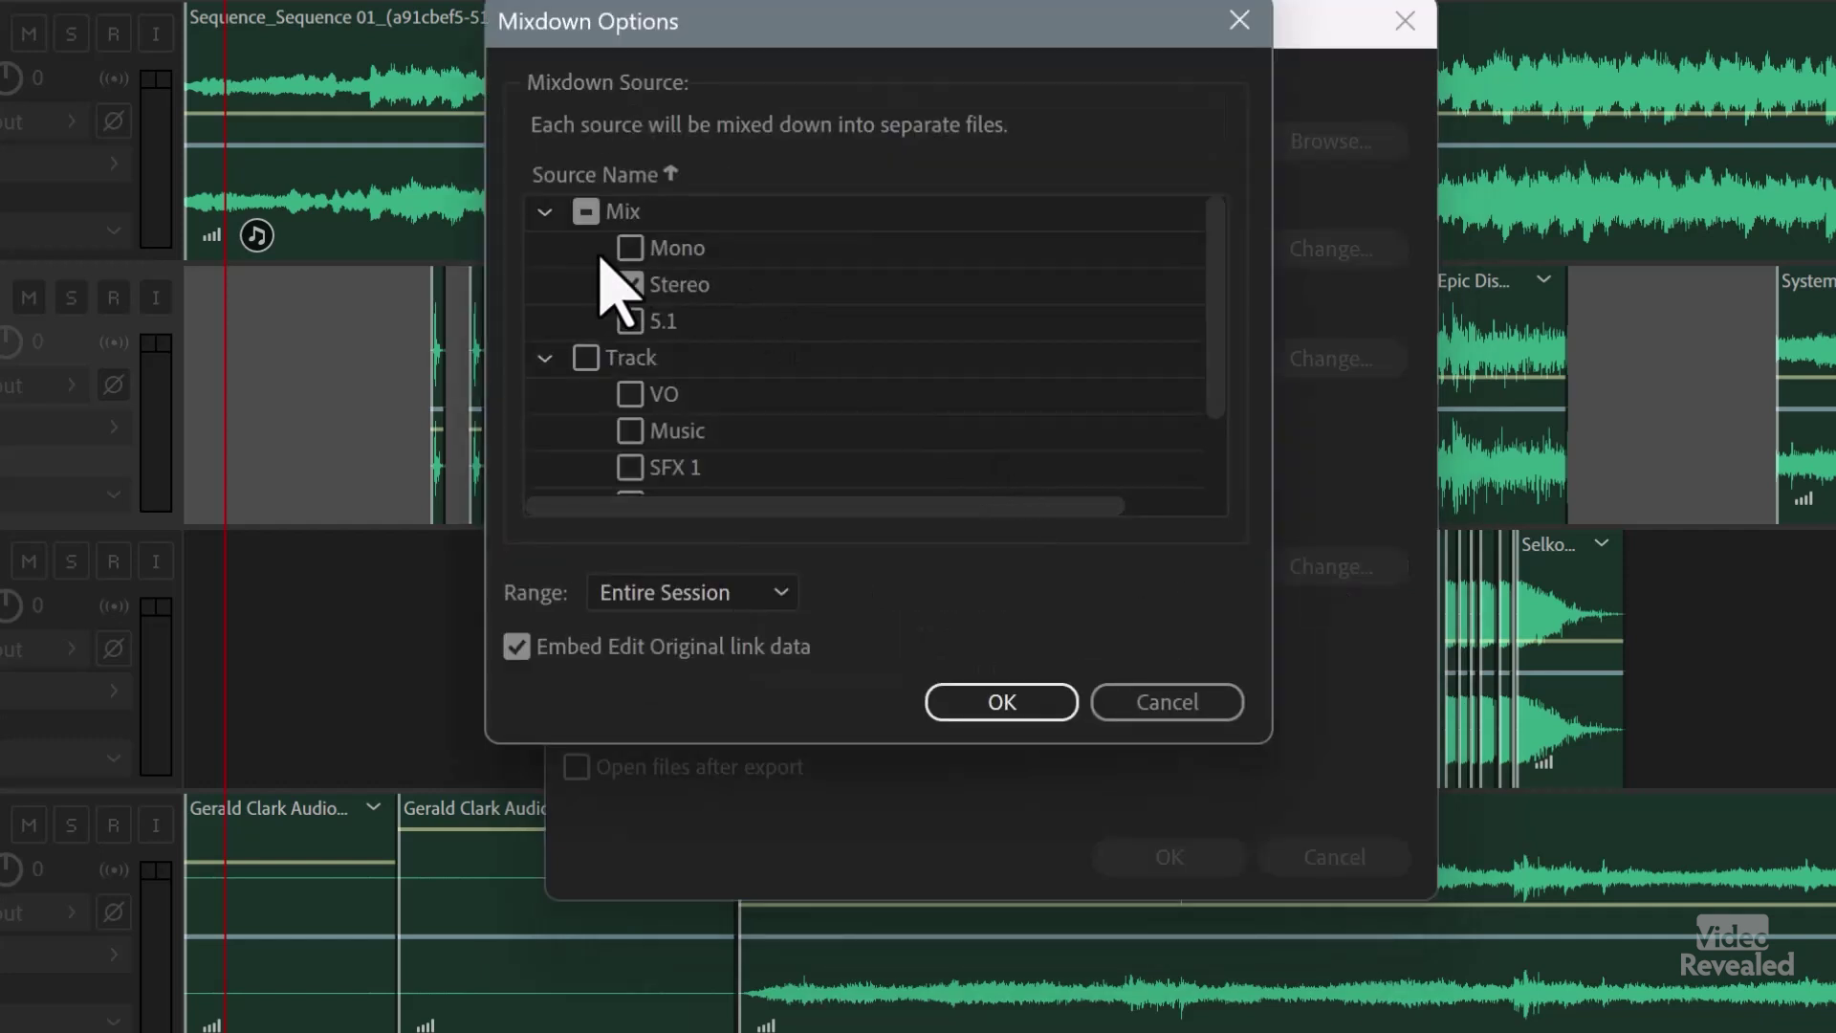
{"action": "left_click", "coordinate": [586, 220]}
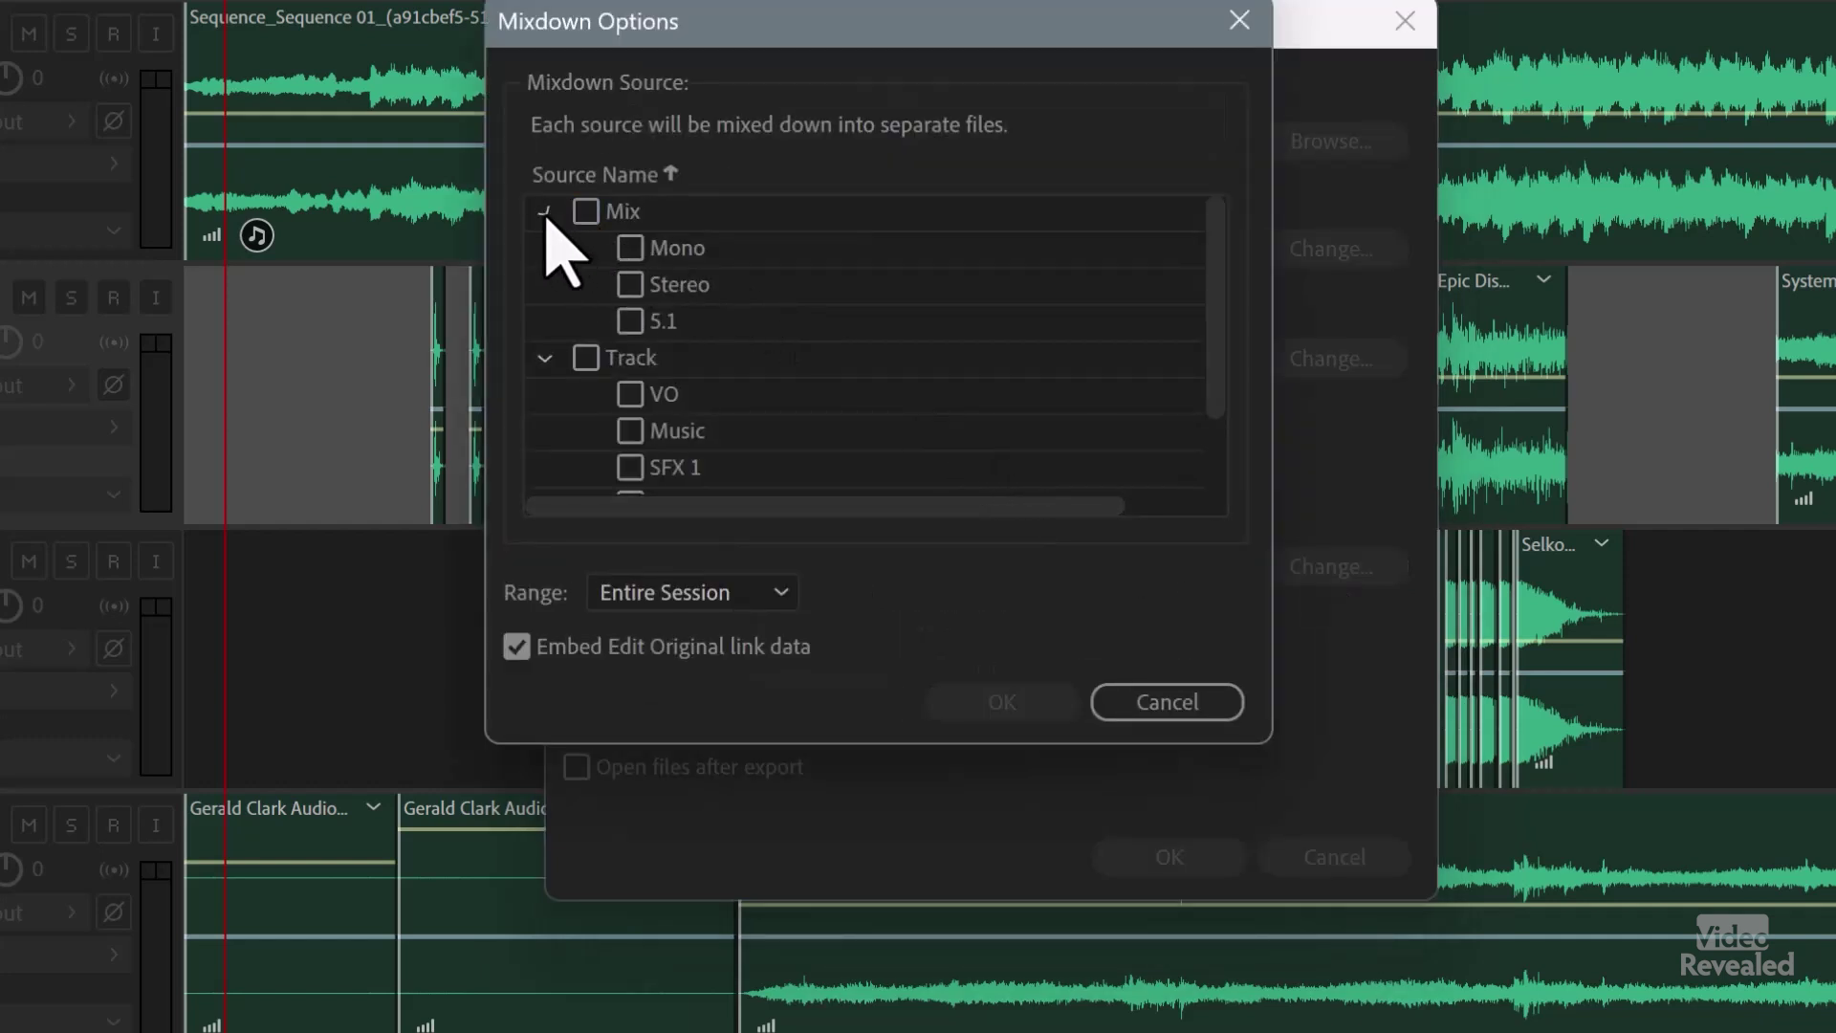
{"action": "left_click", "coordinate": [543, 211]}
{"action": "left_click", "coordinate": [586, 248]}
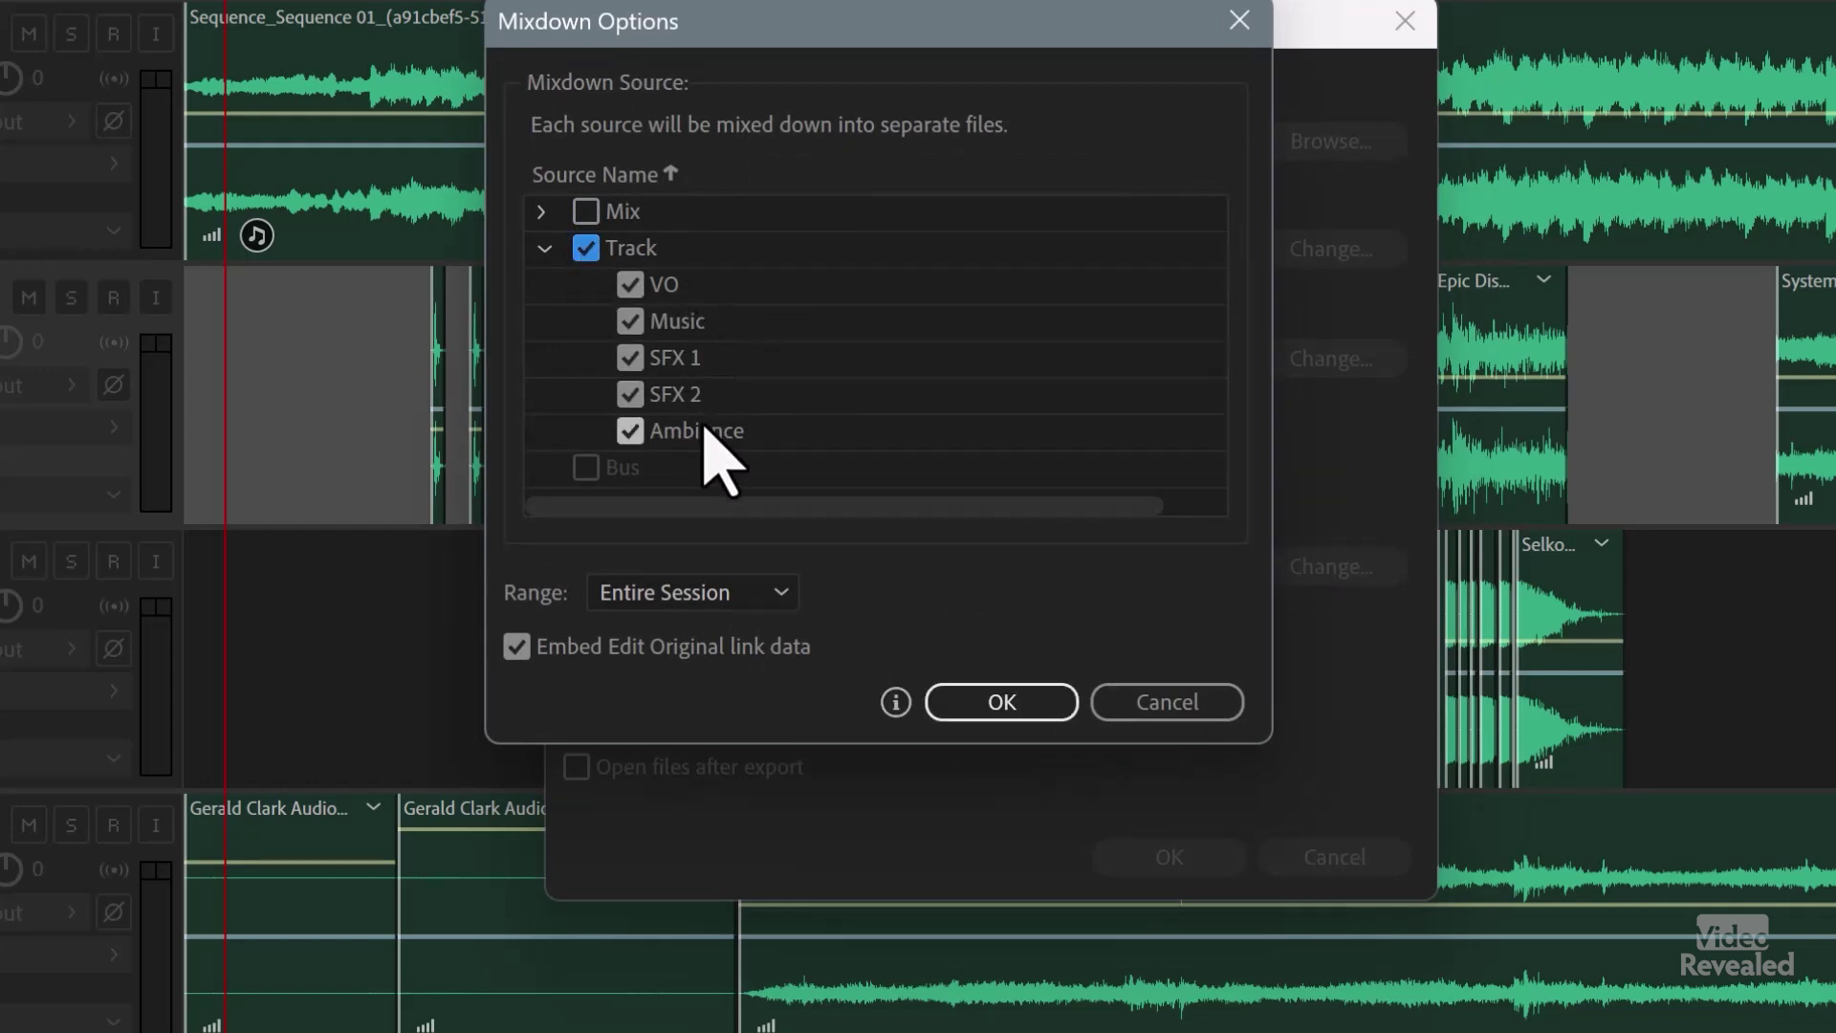
{"action": "left_click", "coordinate": [623, 651]}
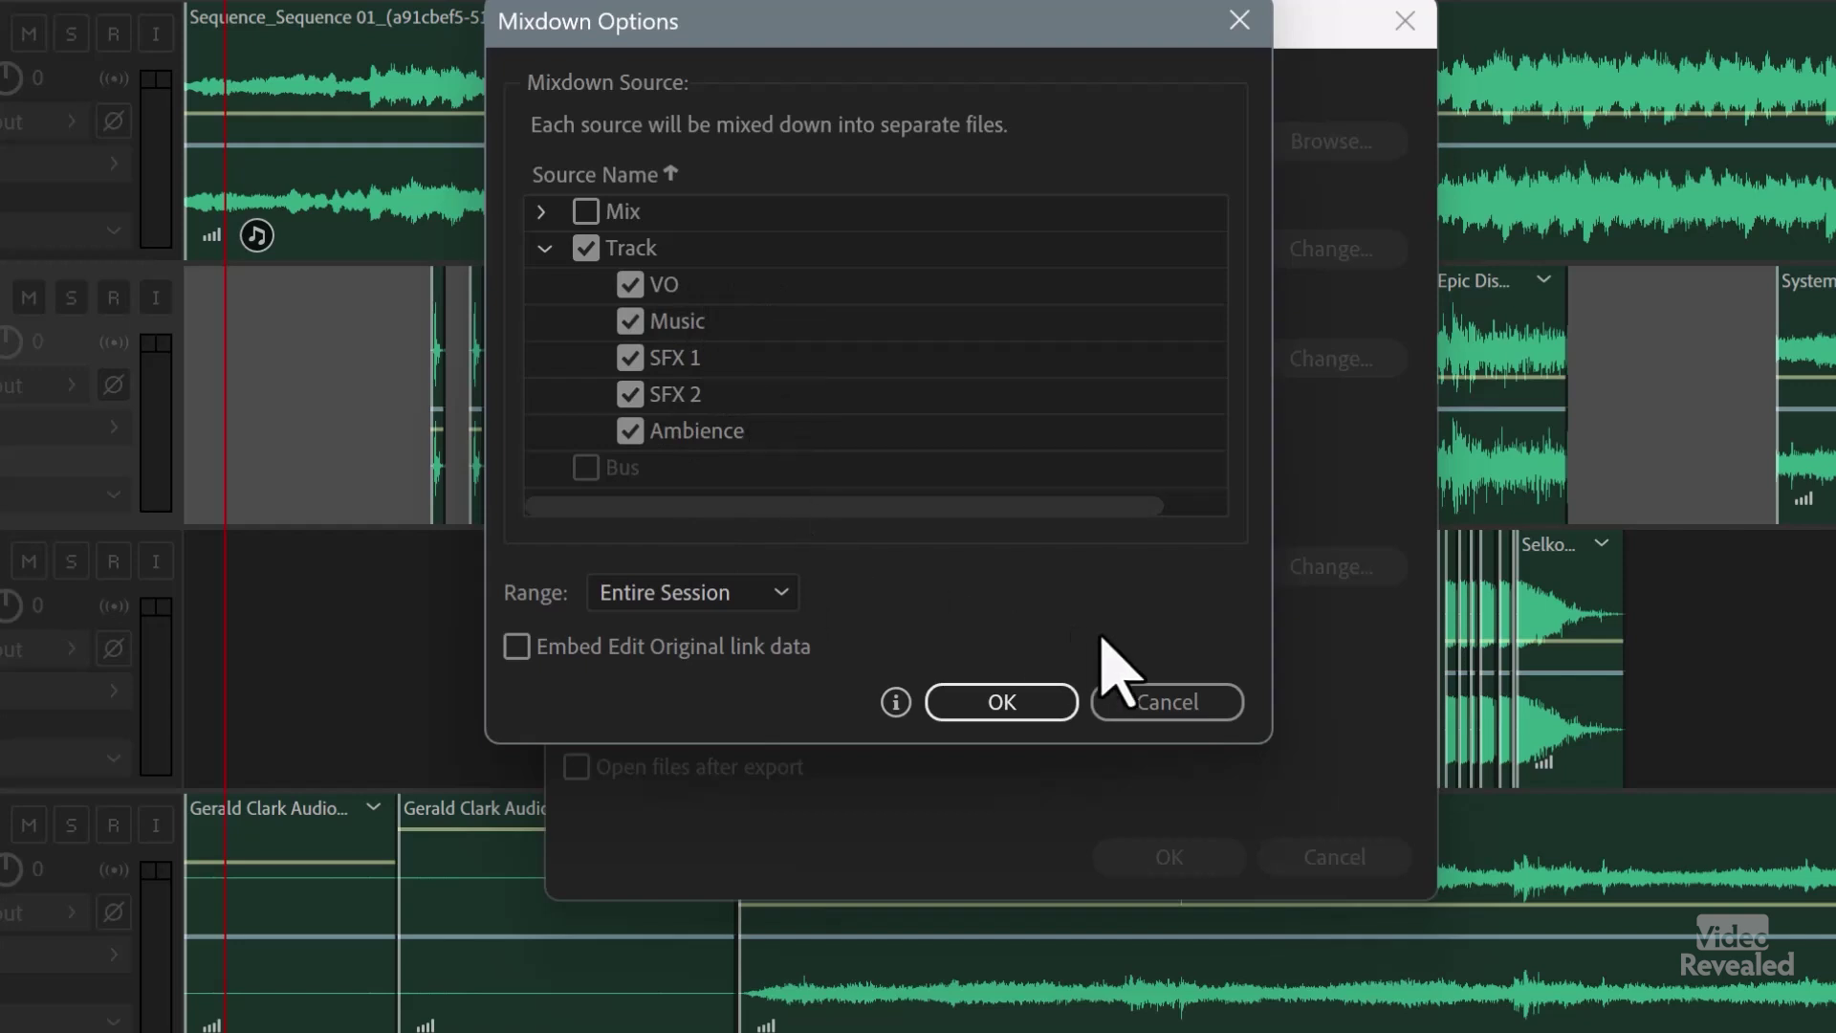
{"action": "left_click", "coordinate": [1178, 713]}
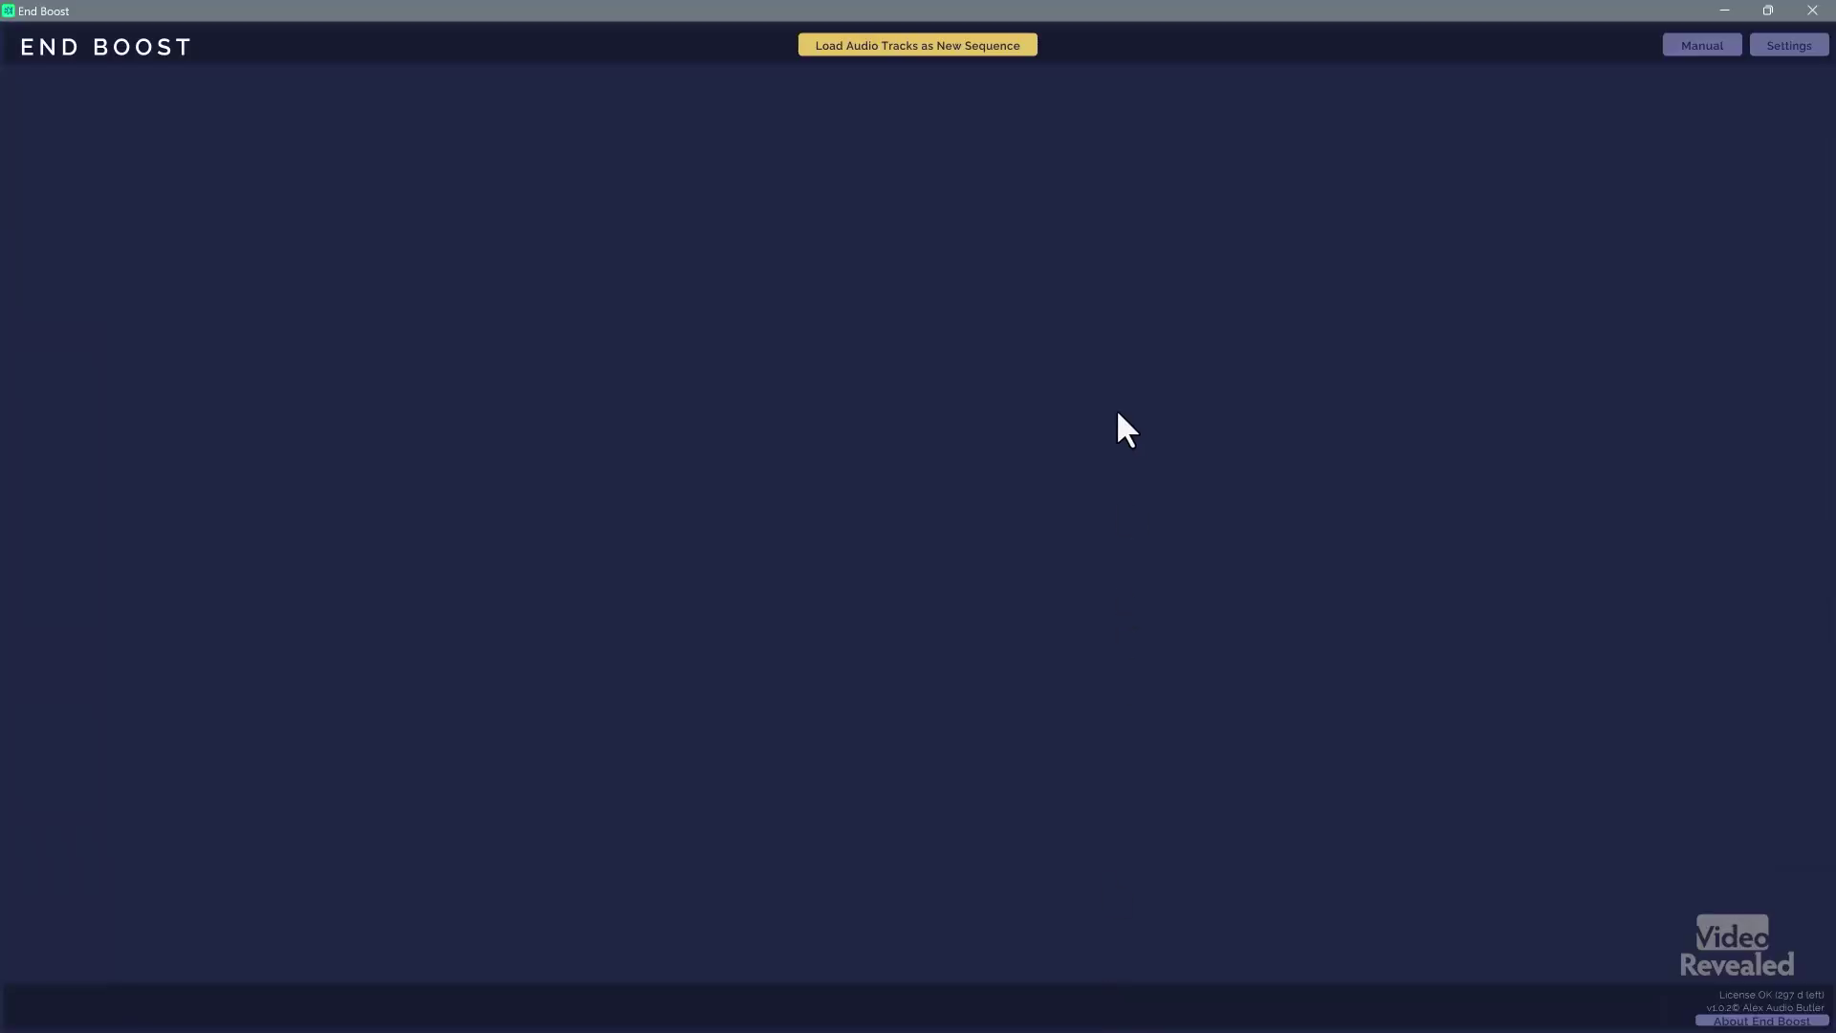
In End Boost, load the Ambience, Music, SFX 1, SFX 2 and VO mixdown audio files as a new sequence
{"action": "left_click", "coordinate": [899, 46]}
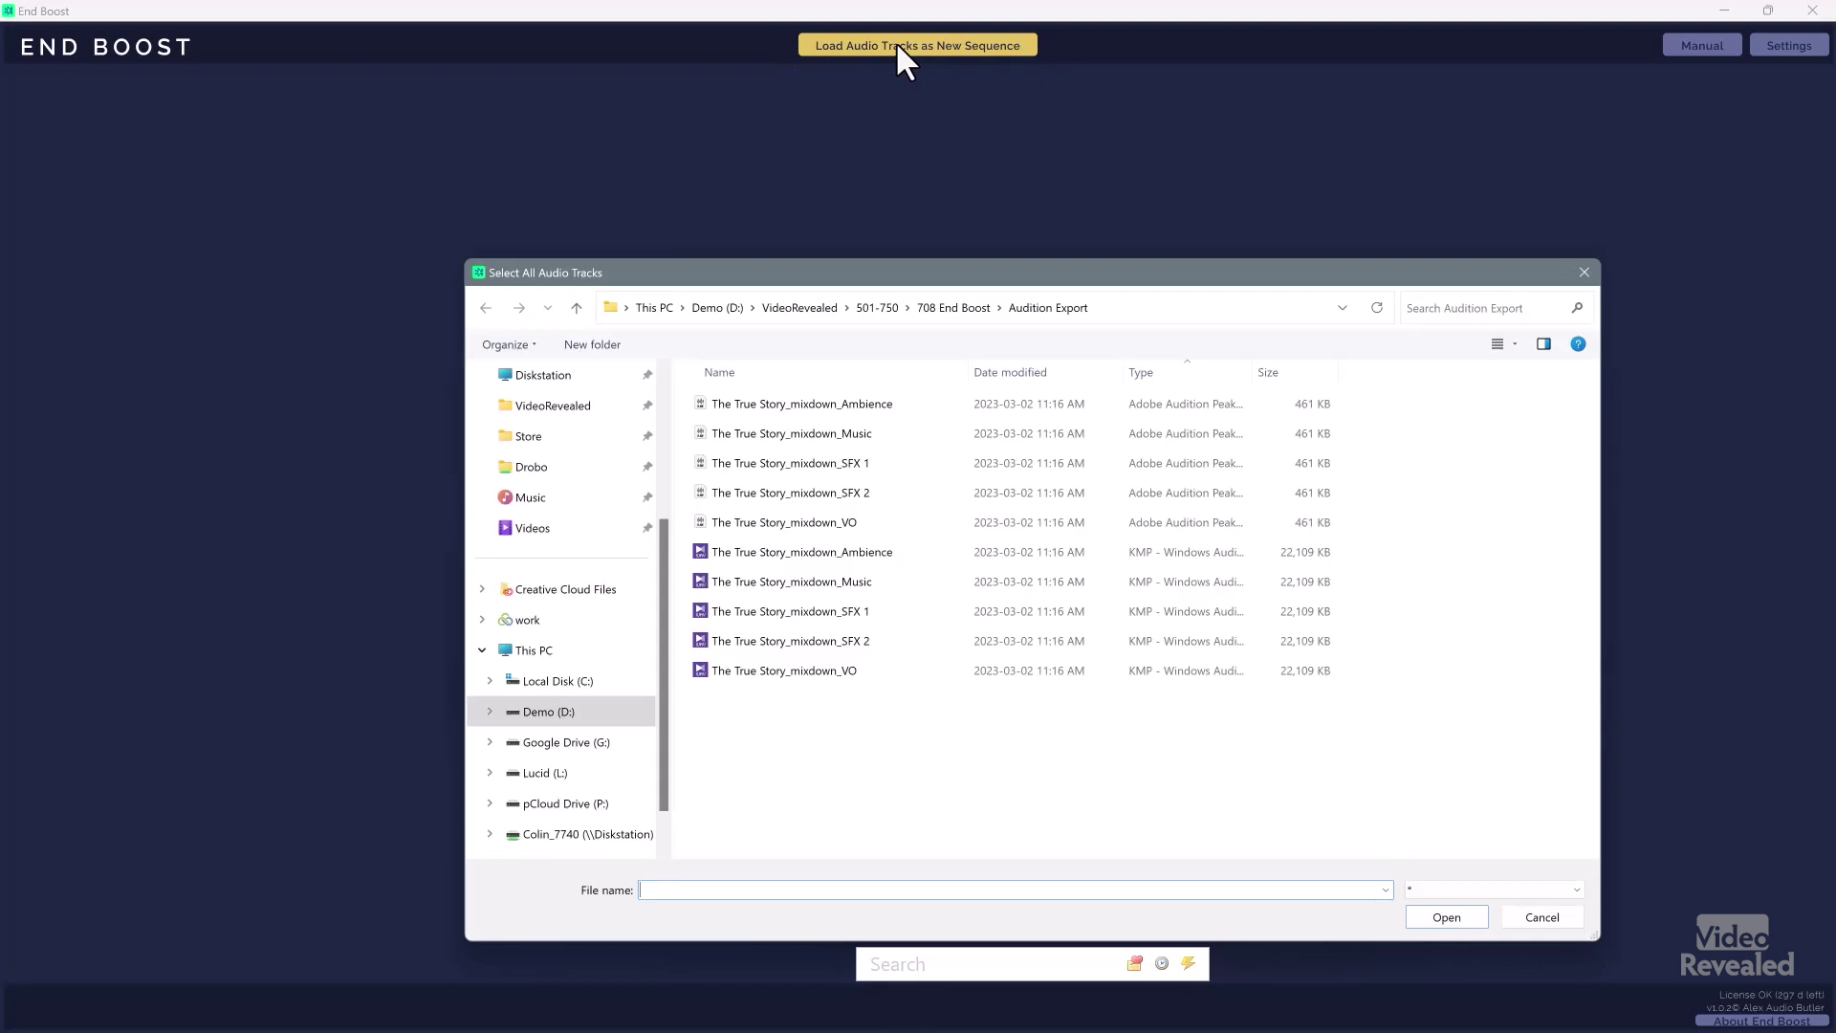
{"action": "left_click_drag", "start_coordinate": [905, 728], "coordinate": [803, 550]}
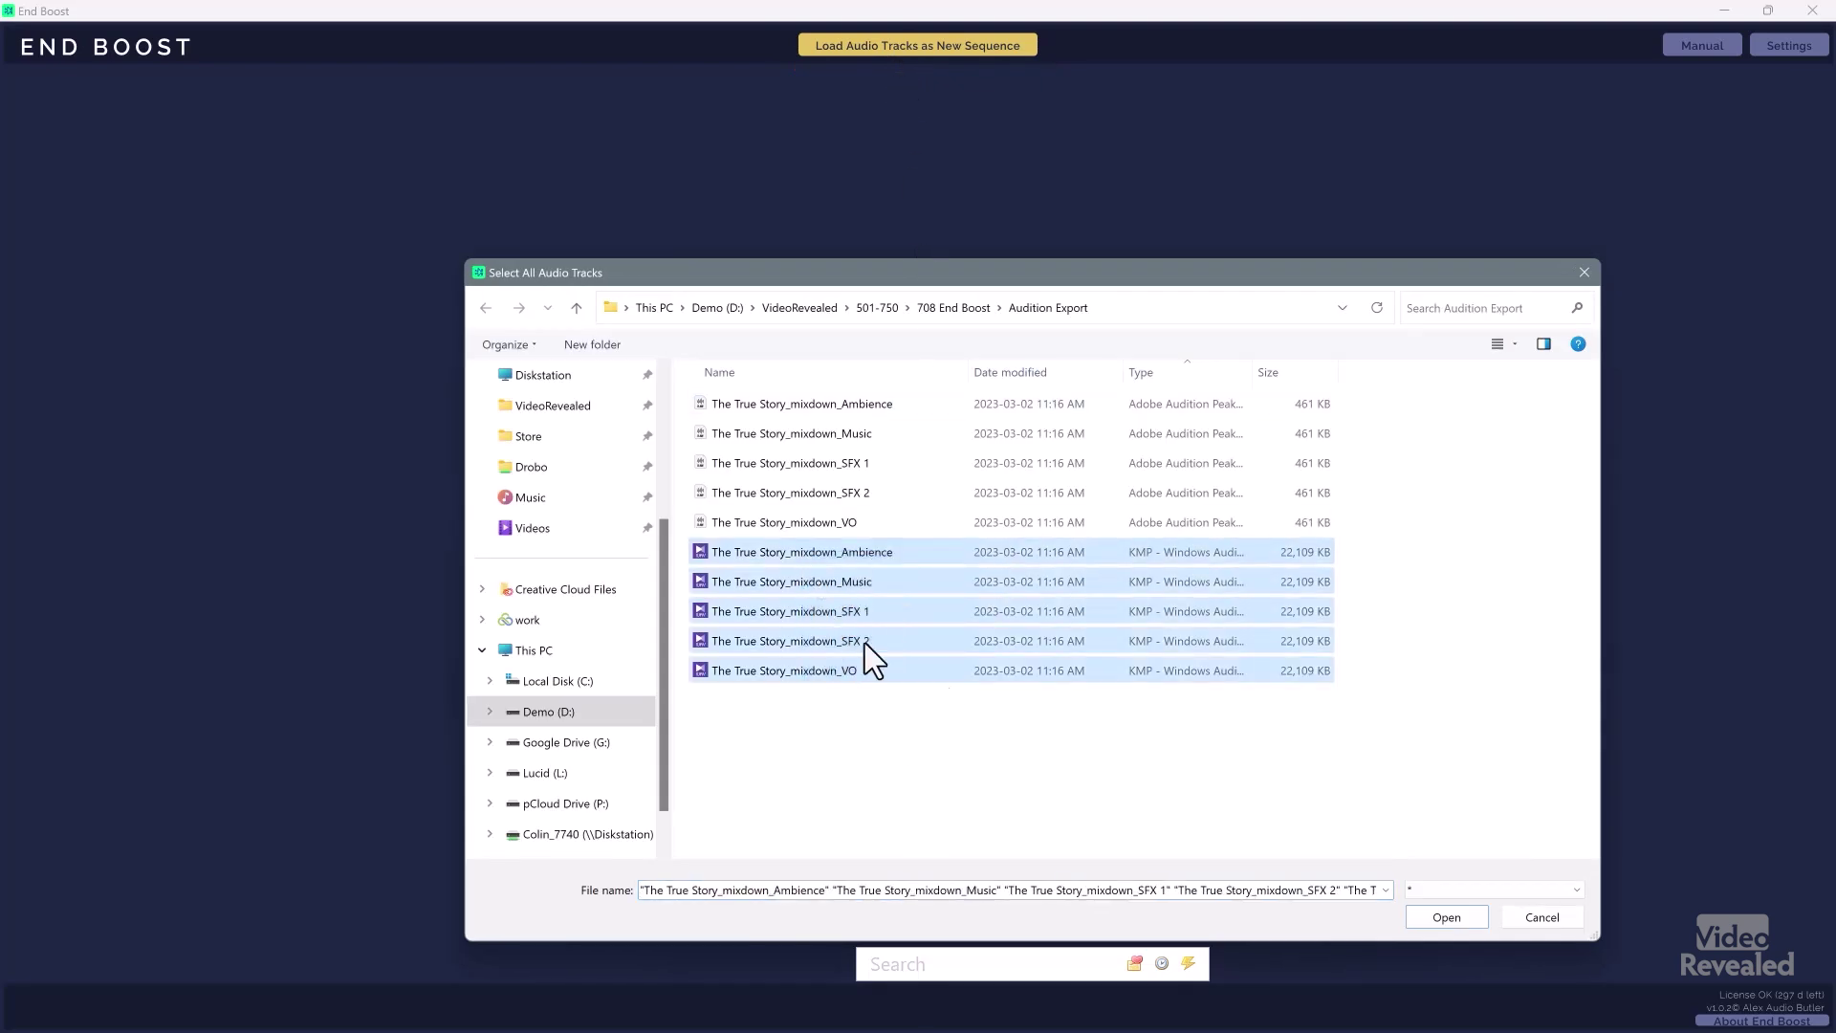
{"action": "left_click", "coordinate": [1443, 920]}
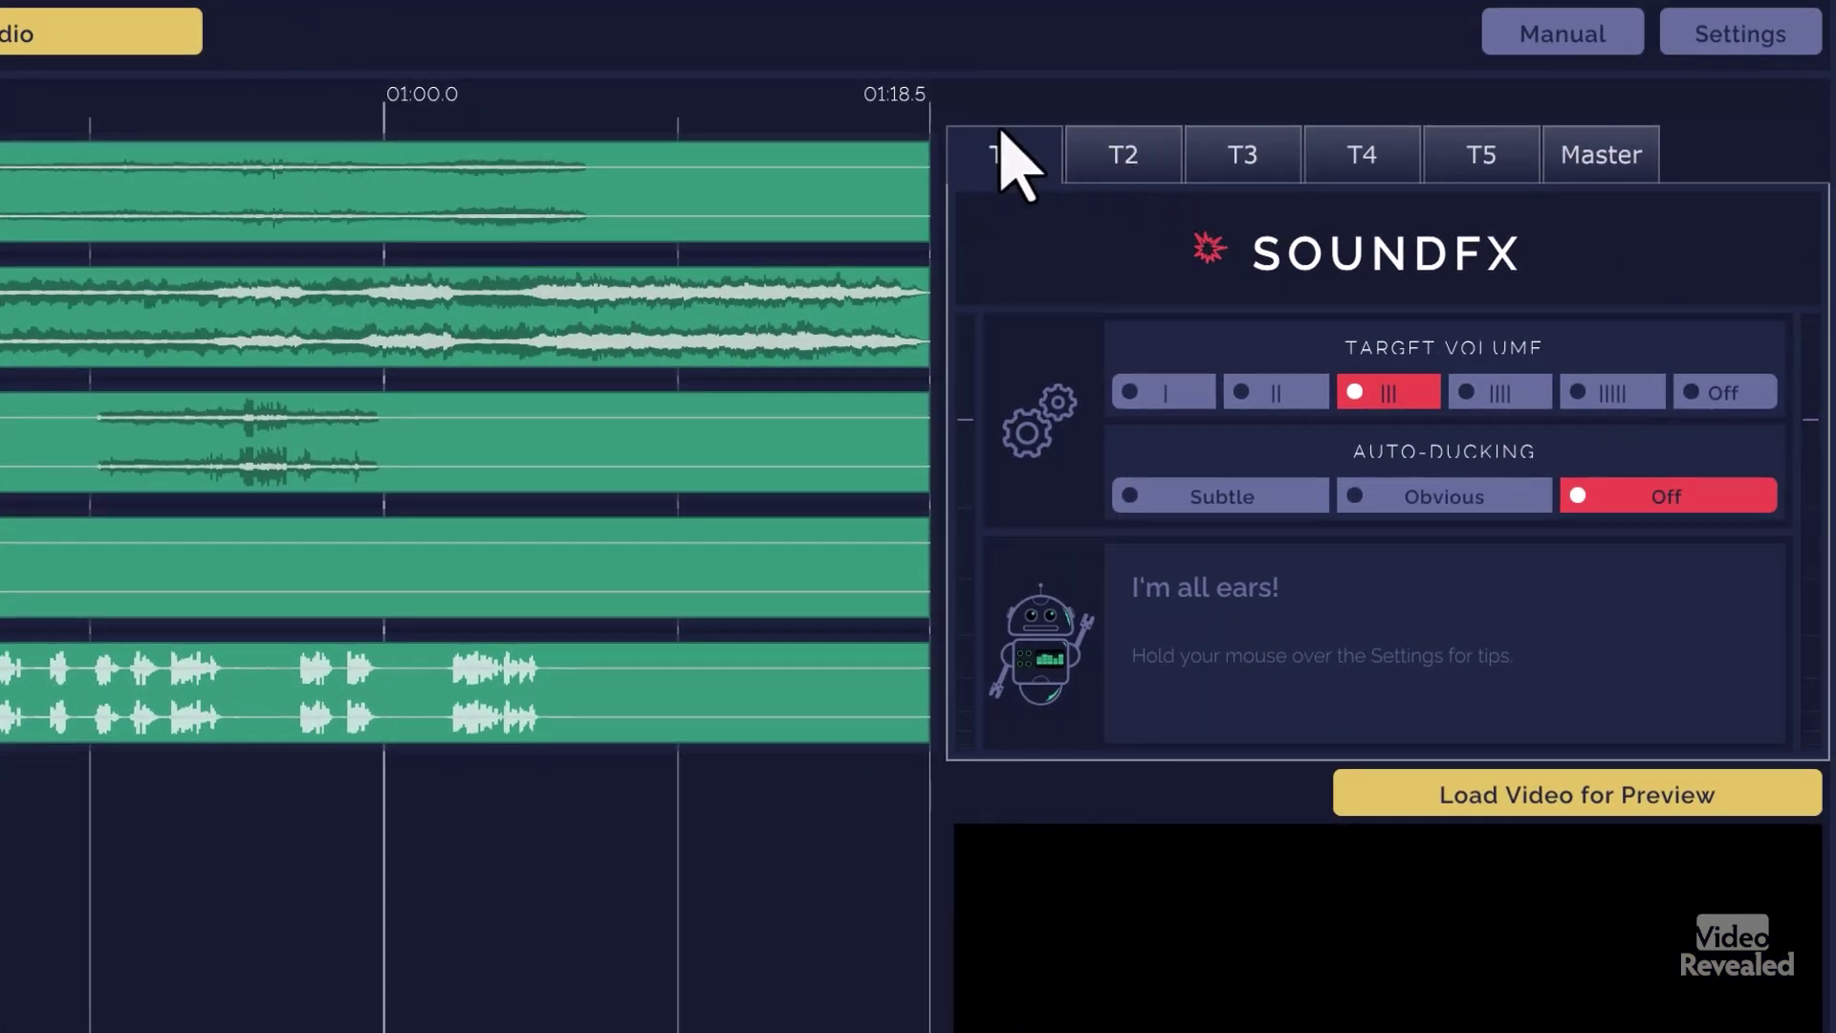
Review the automatic volume, ducking and compression settings assigned to tracks T1 through T5
{"action": "mouse_move", "coordinate": [1201, 403]}
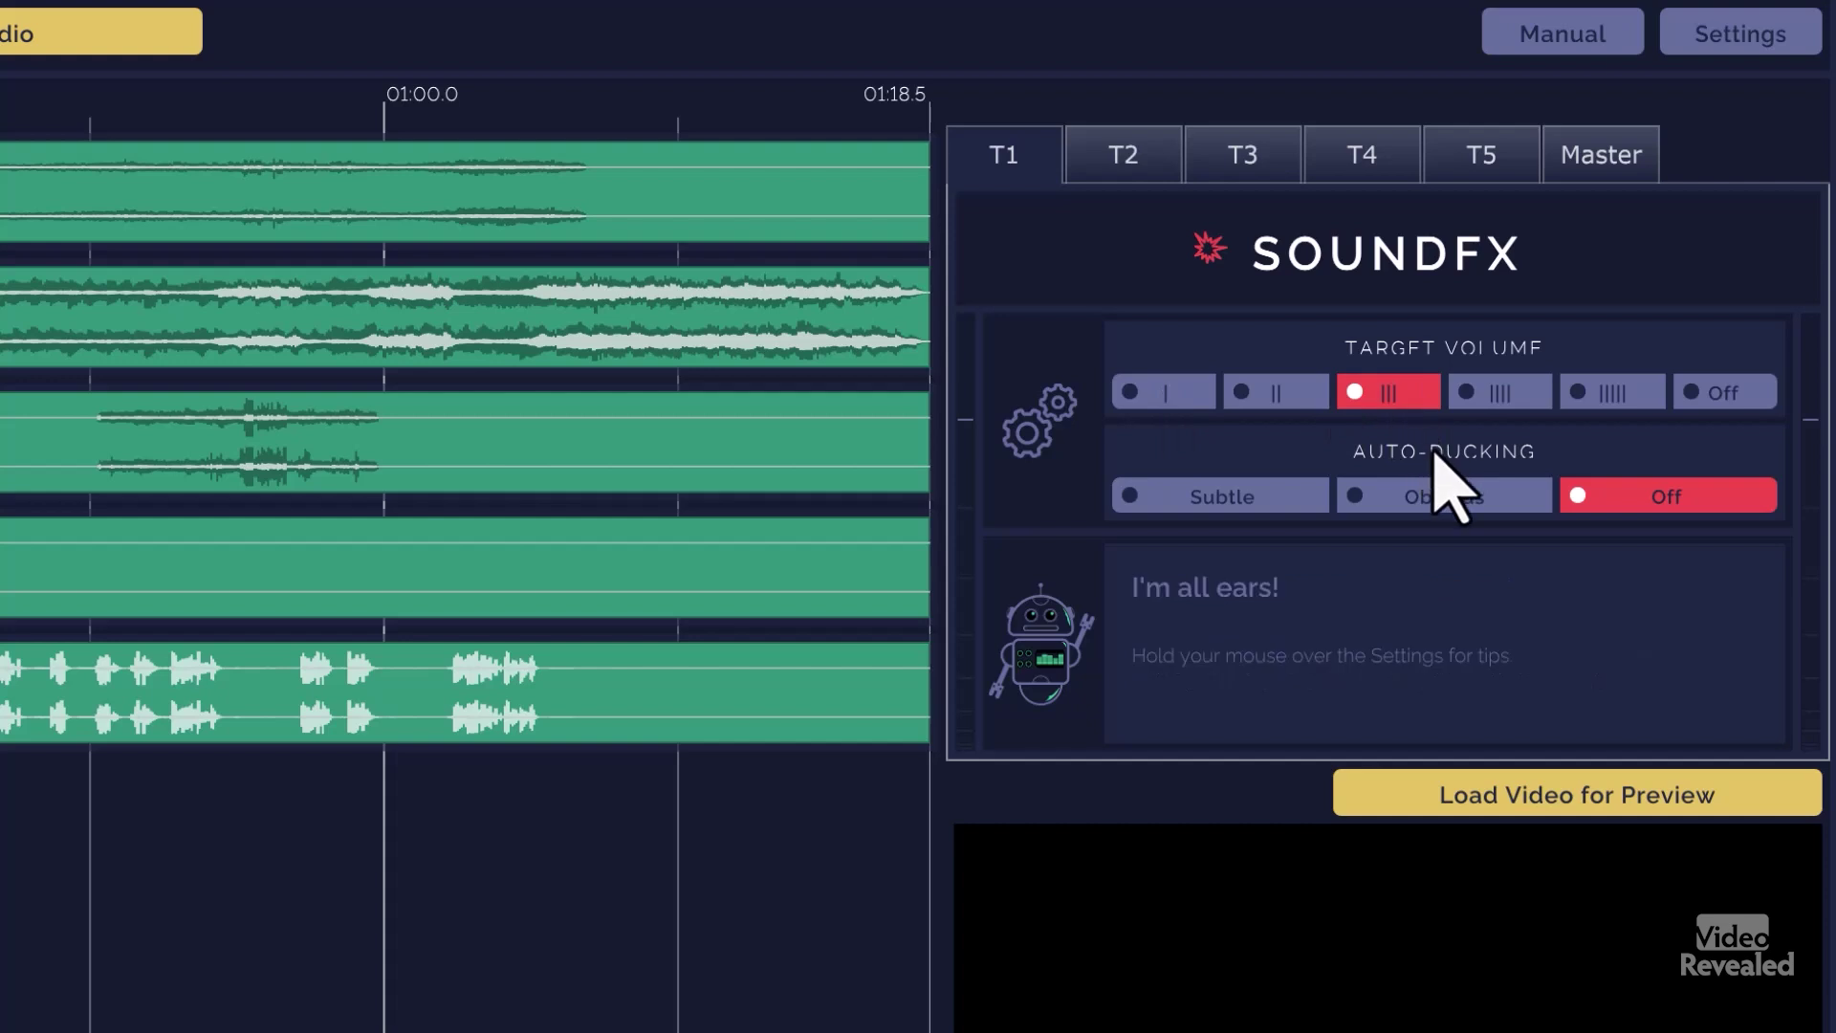
{"action": "mouse_move", "coordinate": [1615, 495]}
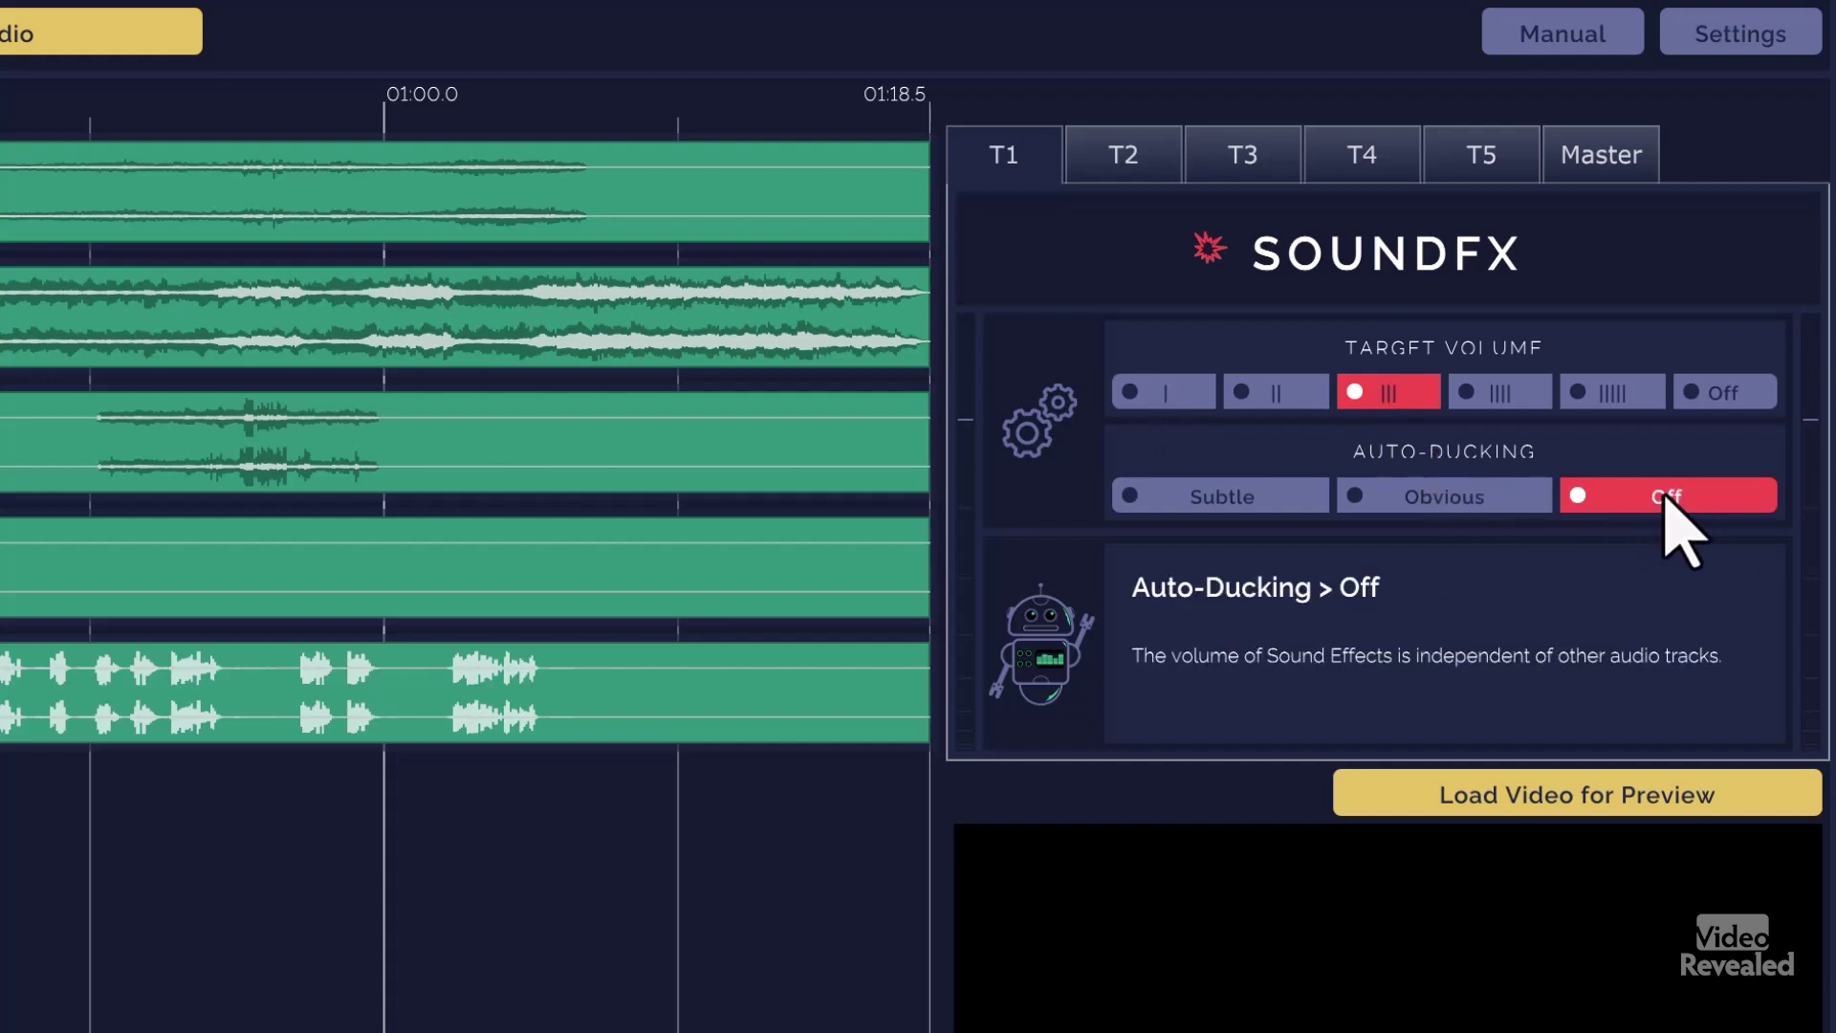
{"action": "left_click", "coordinate": [1123, 172]}
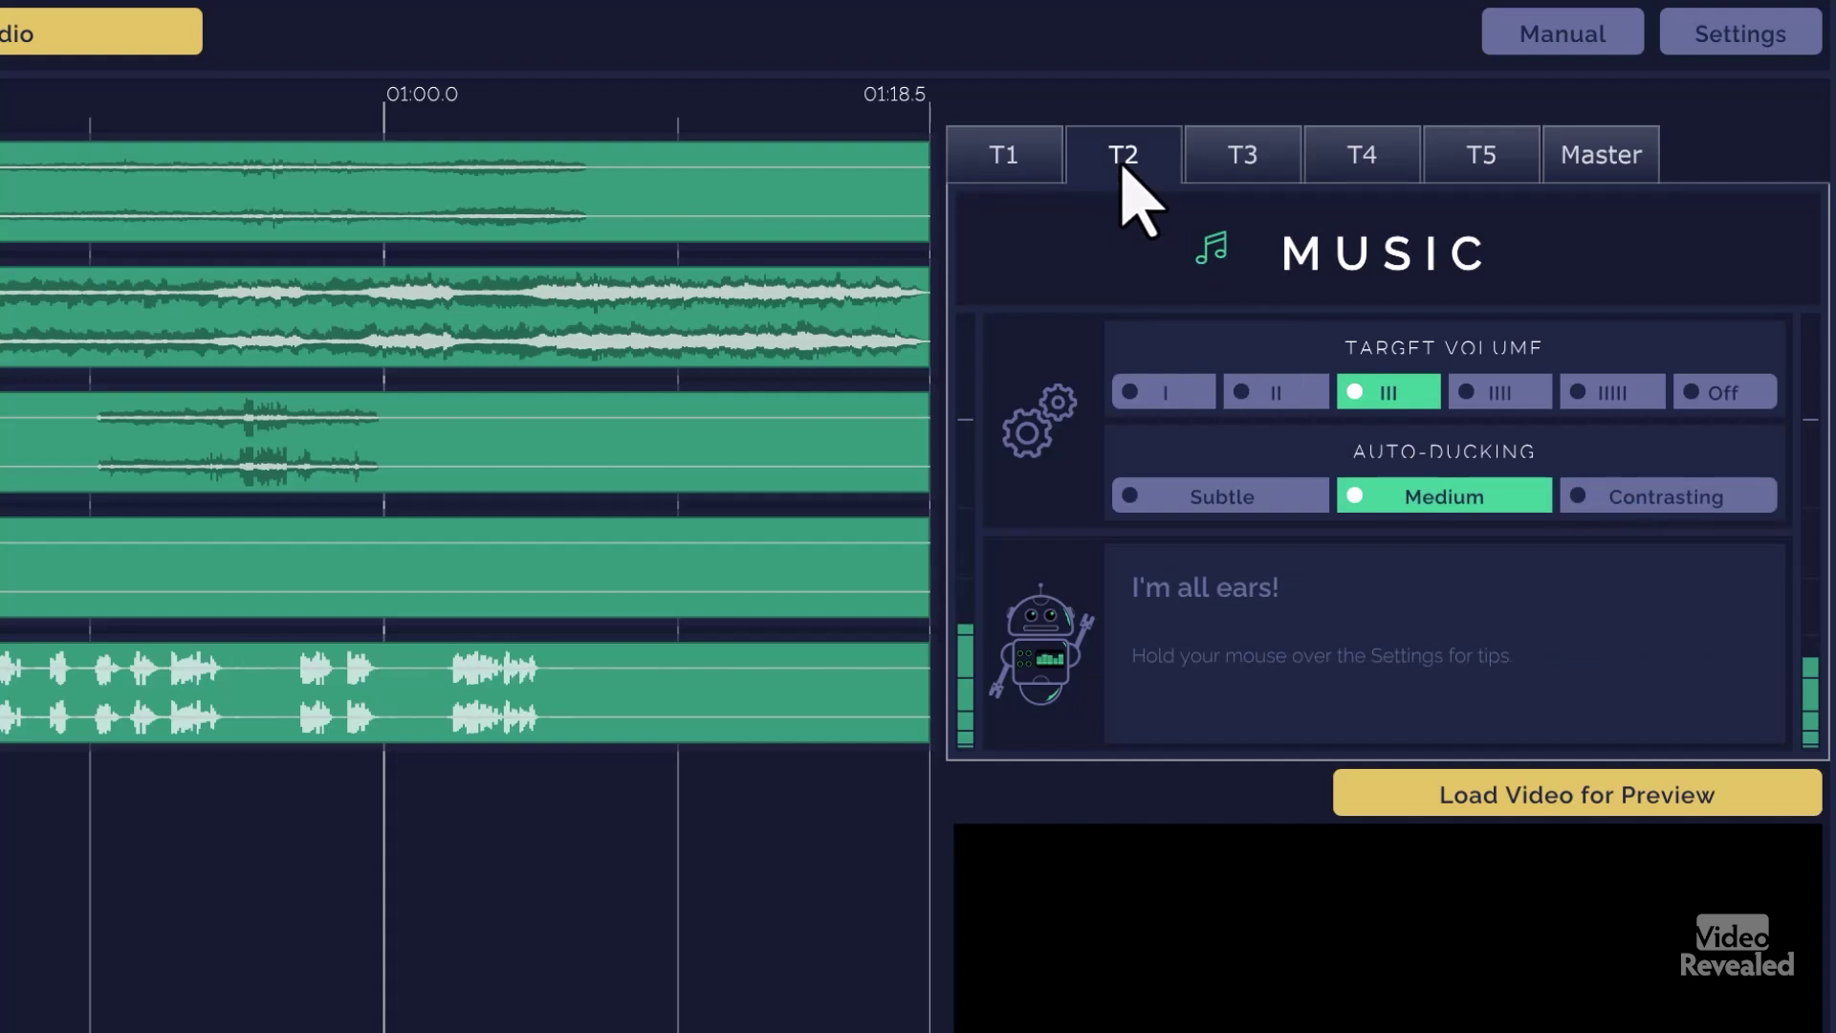
{"action": "mouse_move", "coordinate": [1440, 496]}
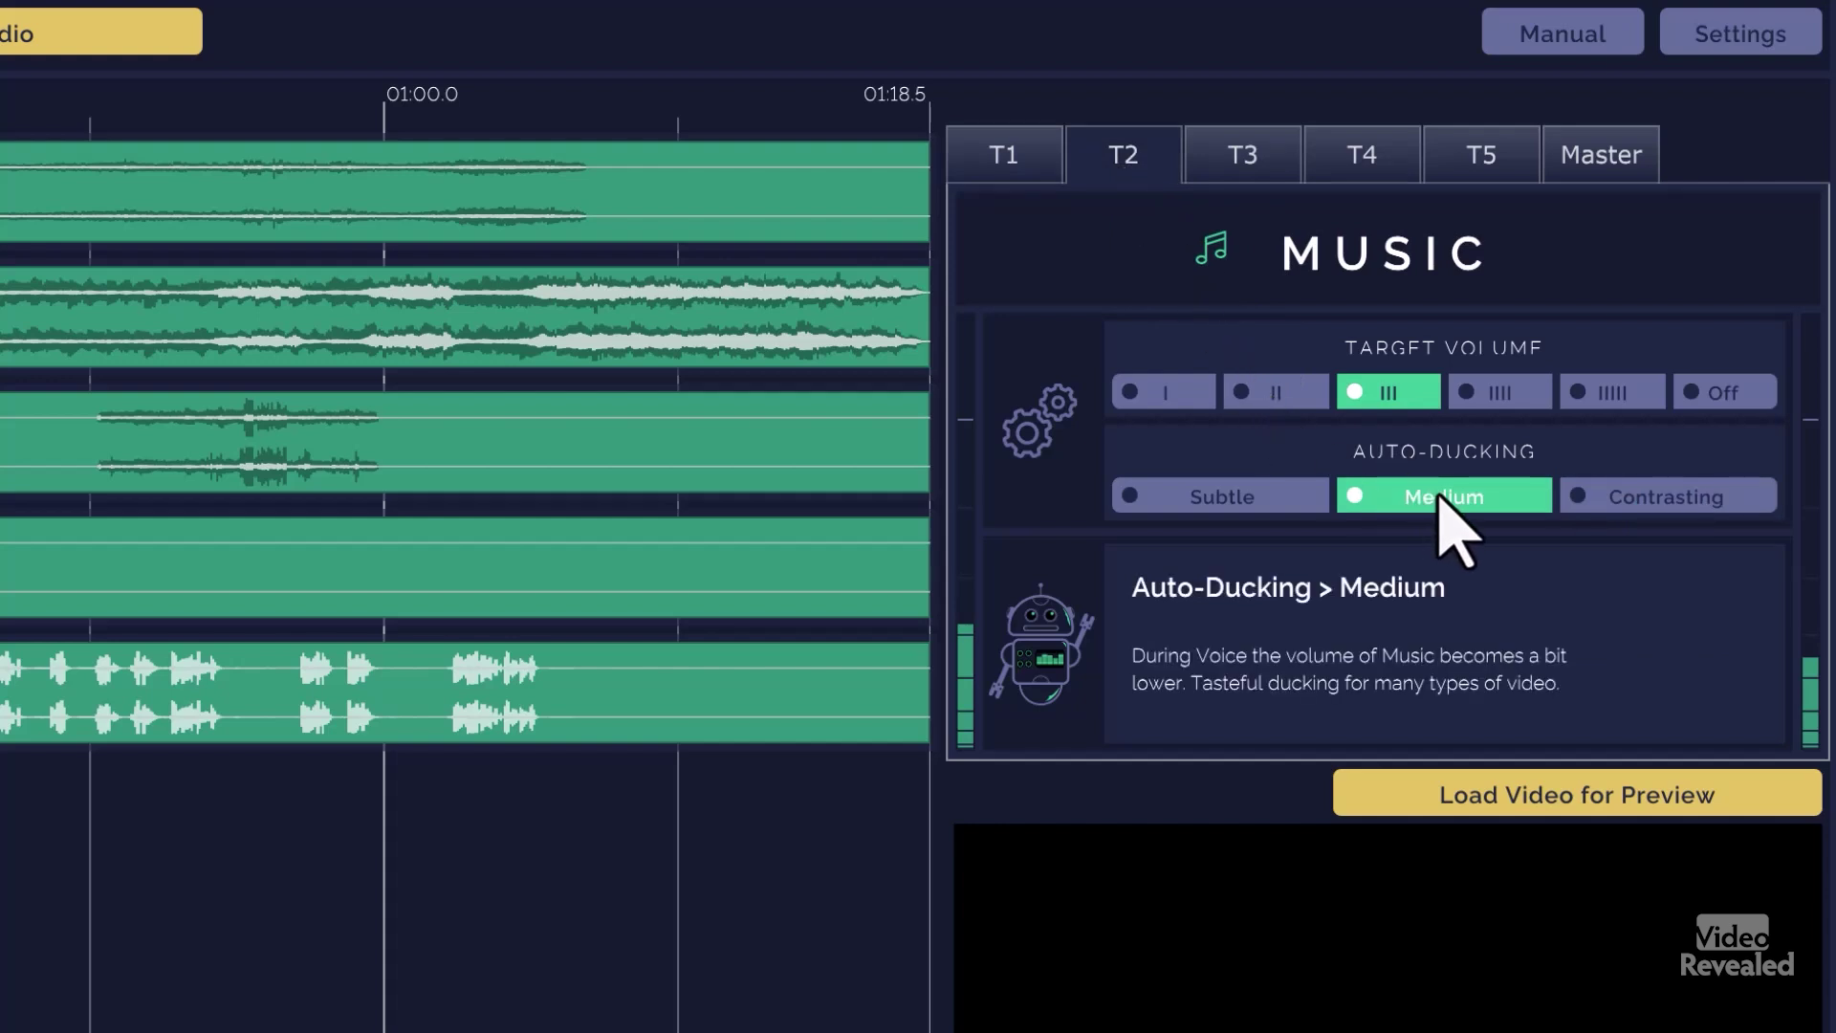
{"action": "mouse_move", "coordinate": [1397, 404]}
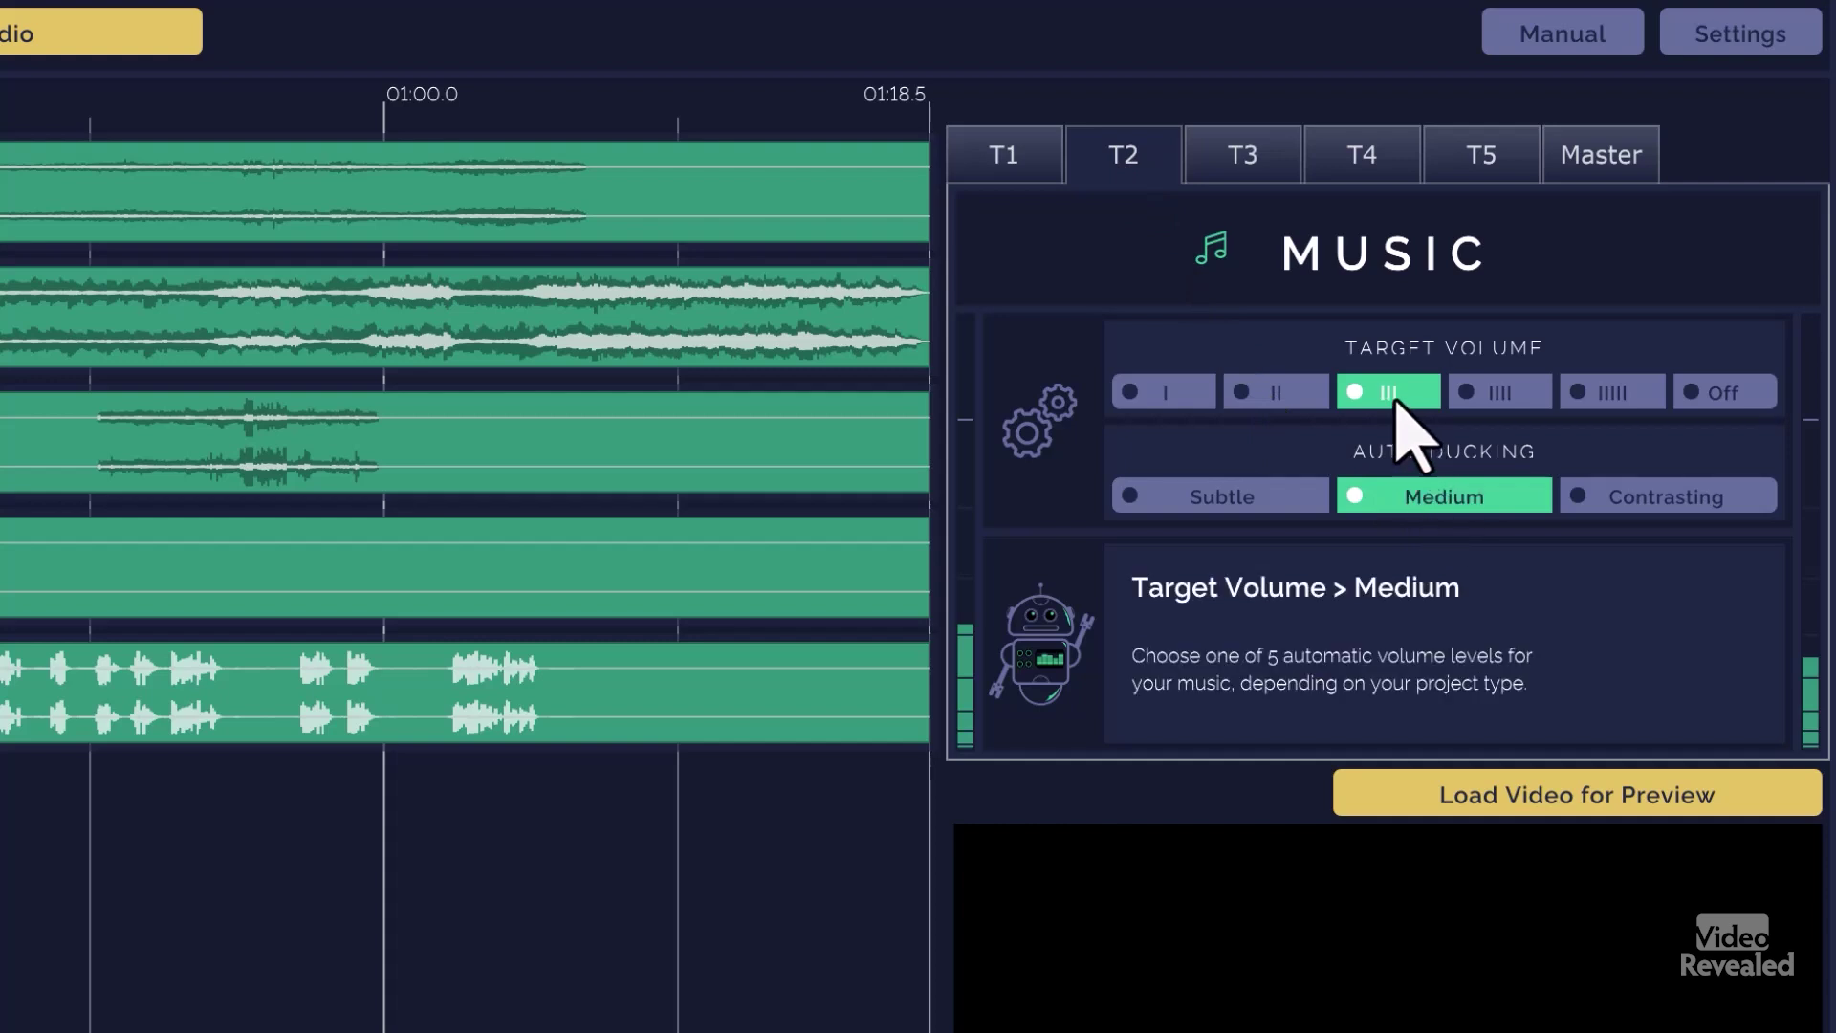
{"action": "left_click", "coordinate": [1267, 165]}
{"action": "left_click", "coordinate": [1358, 155]}
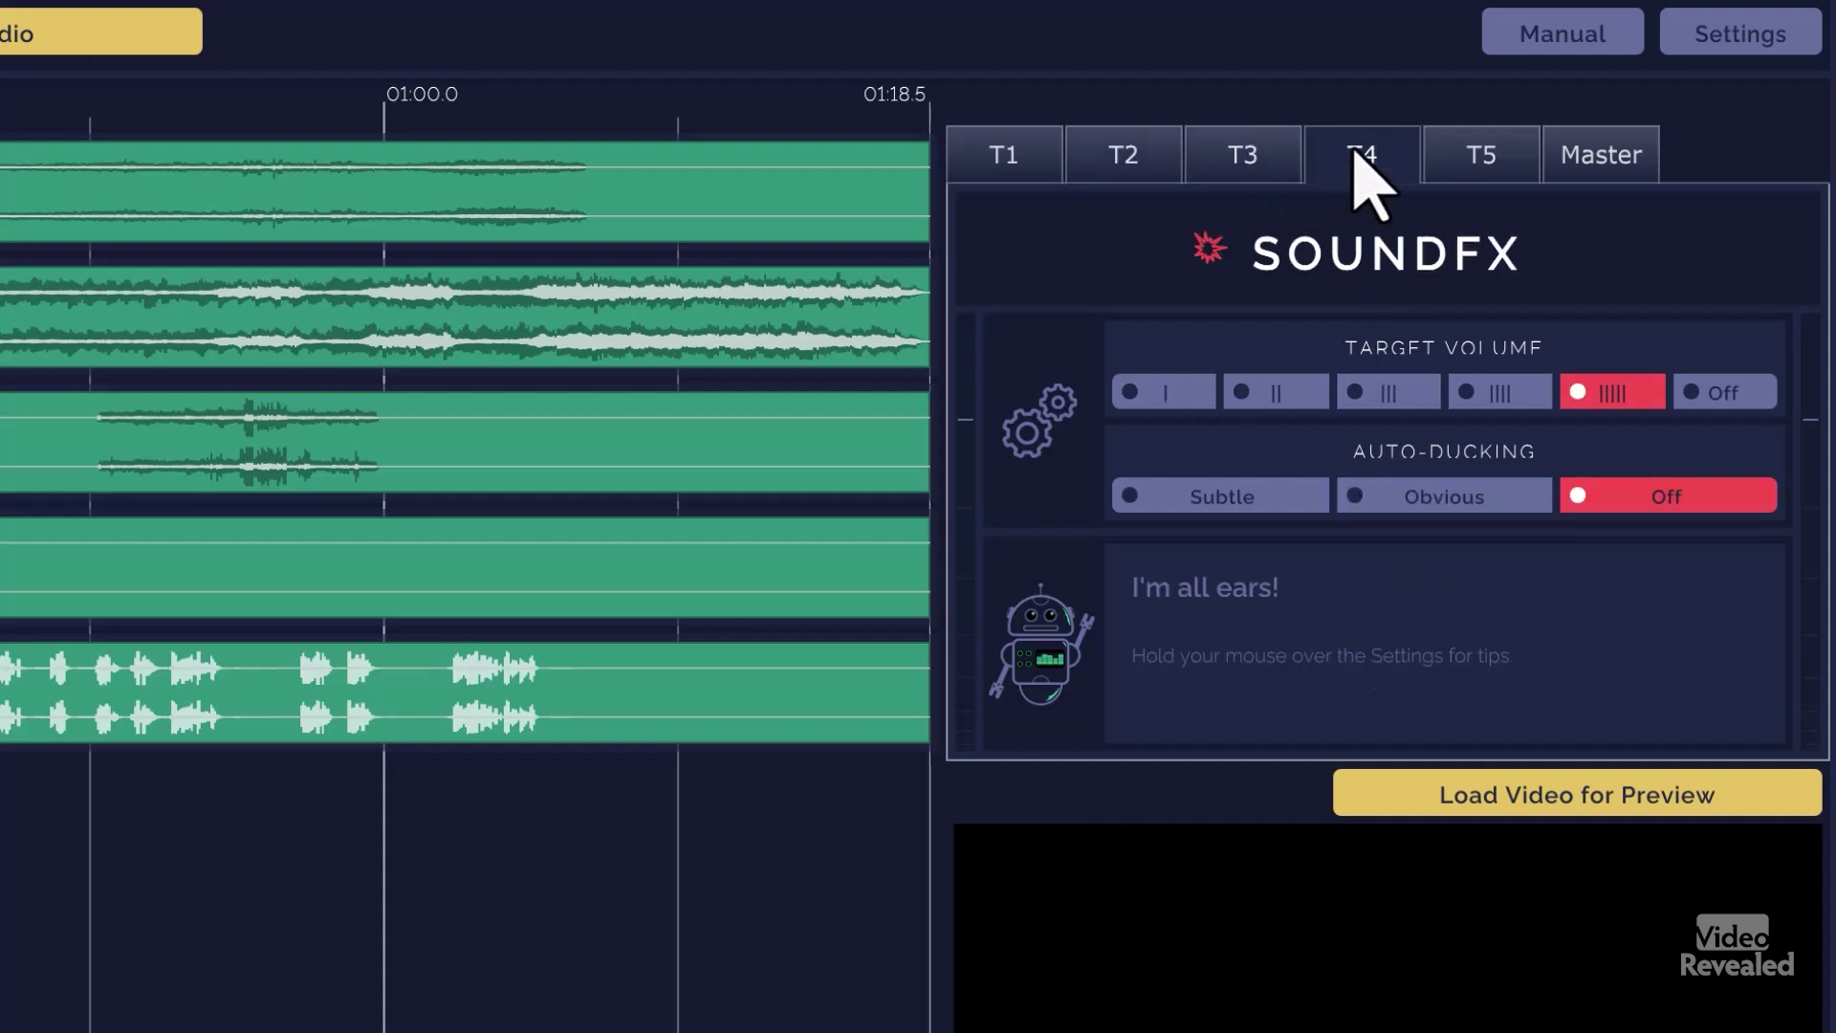
{"action": "left_click", "coordinate": [1484, 158]}
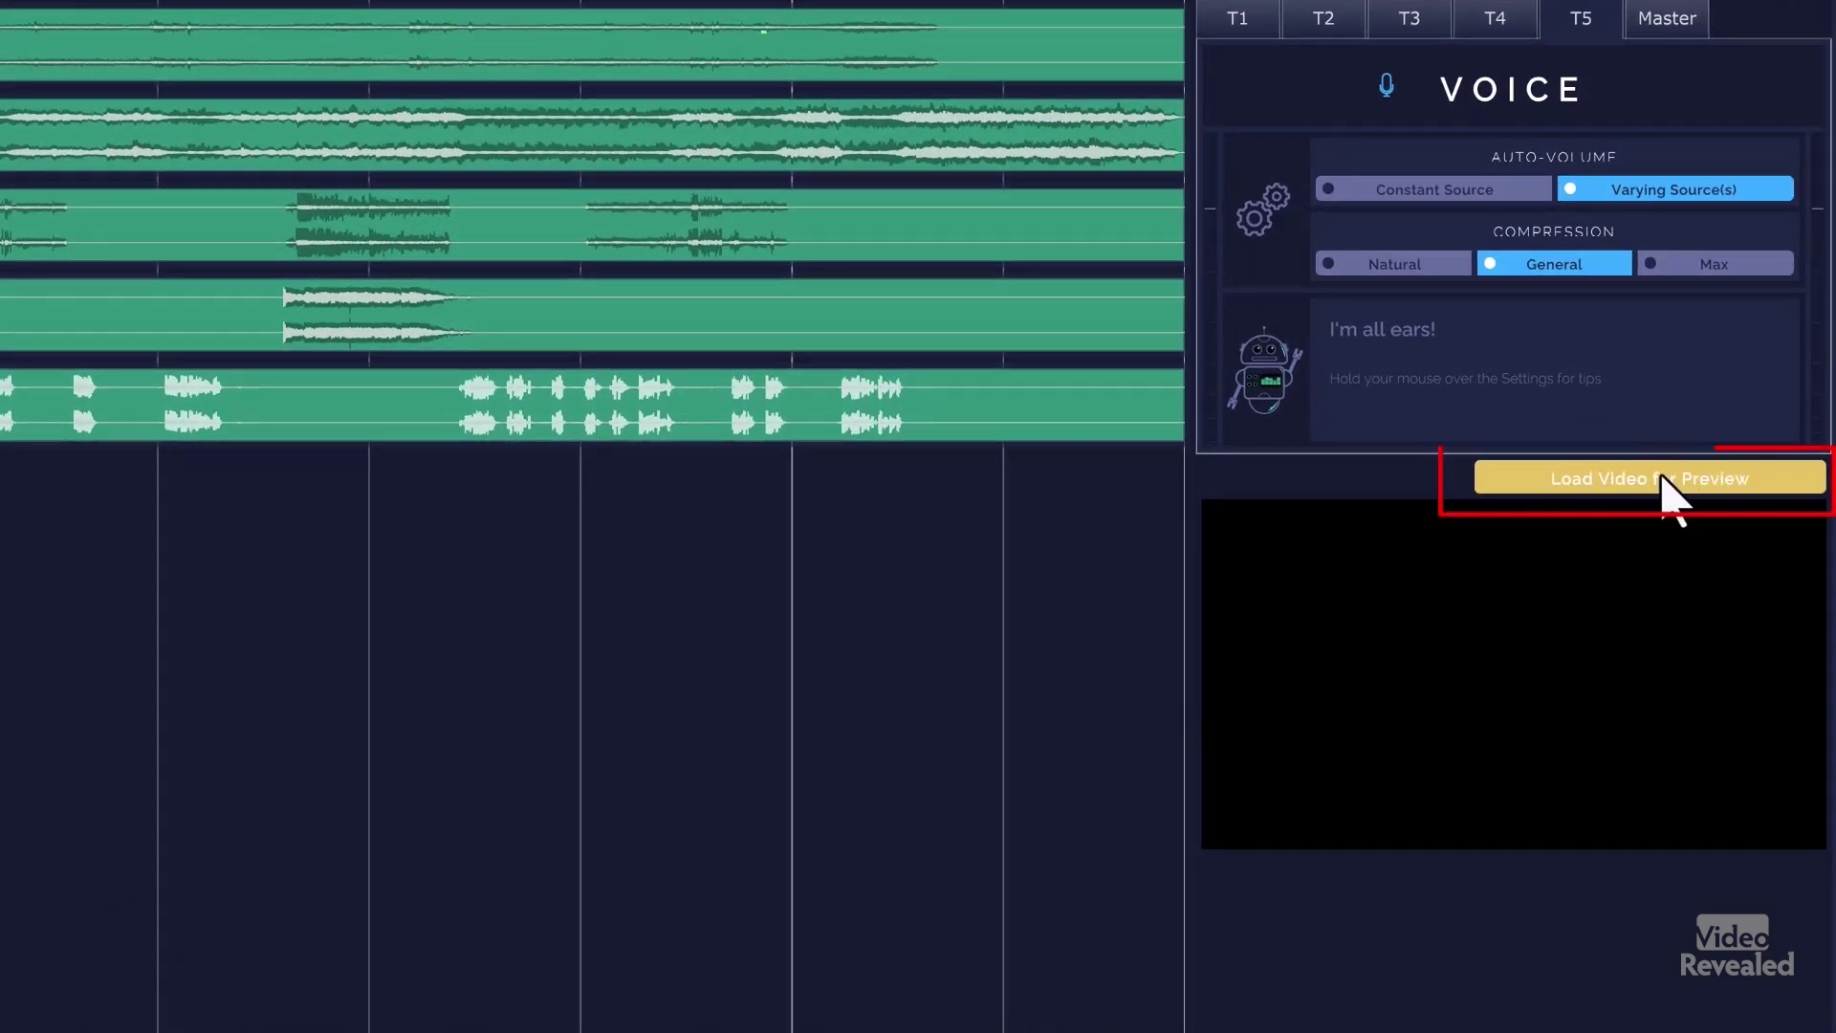
Load The True Story video from the 708 End Boost folder for preview and pause the playback
{"action": "left_click", "coordinate": [1669, 483]}
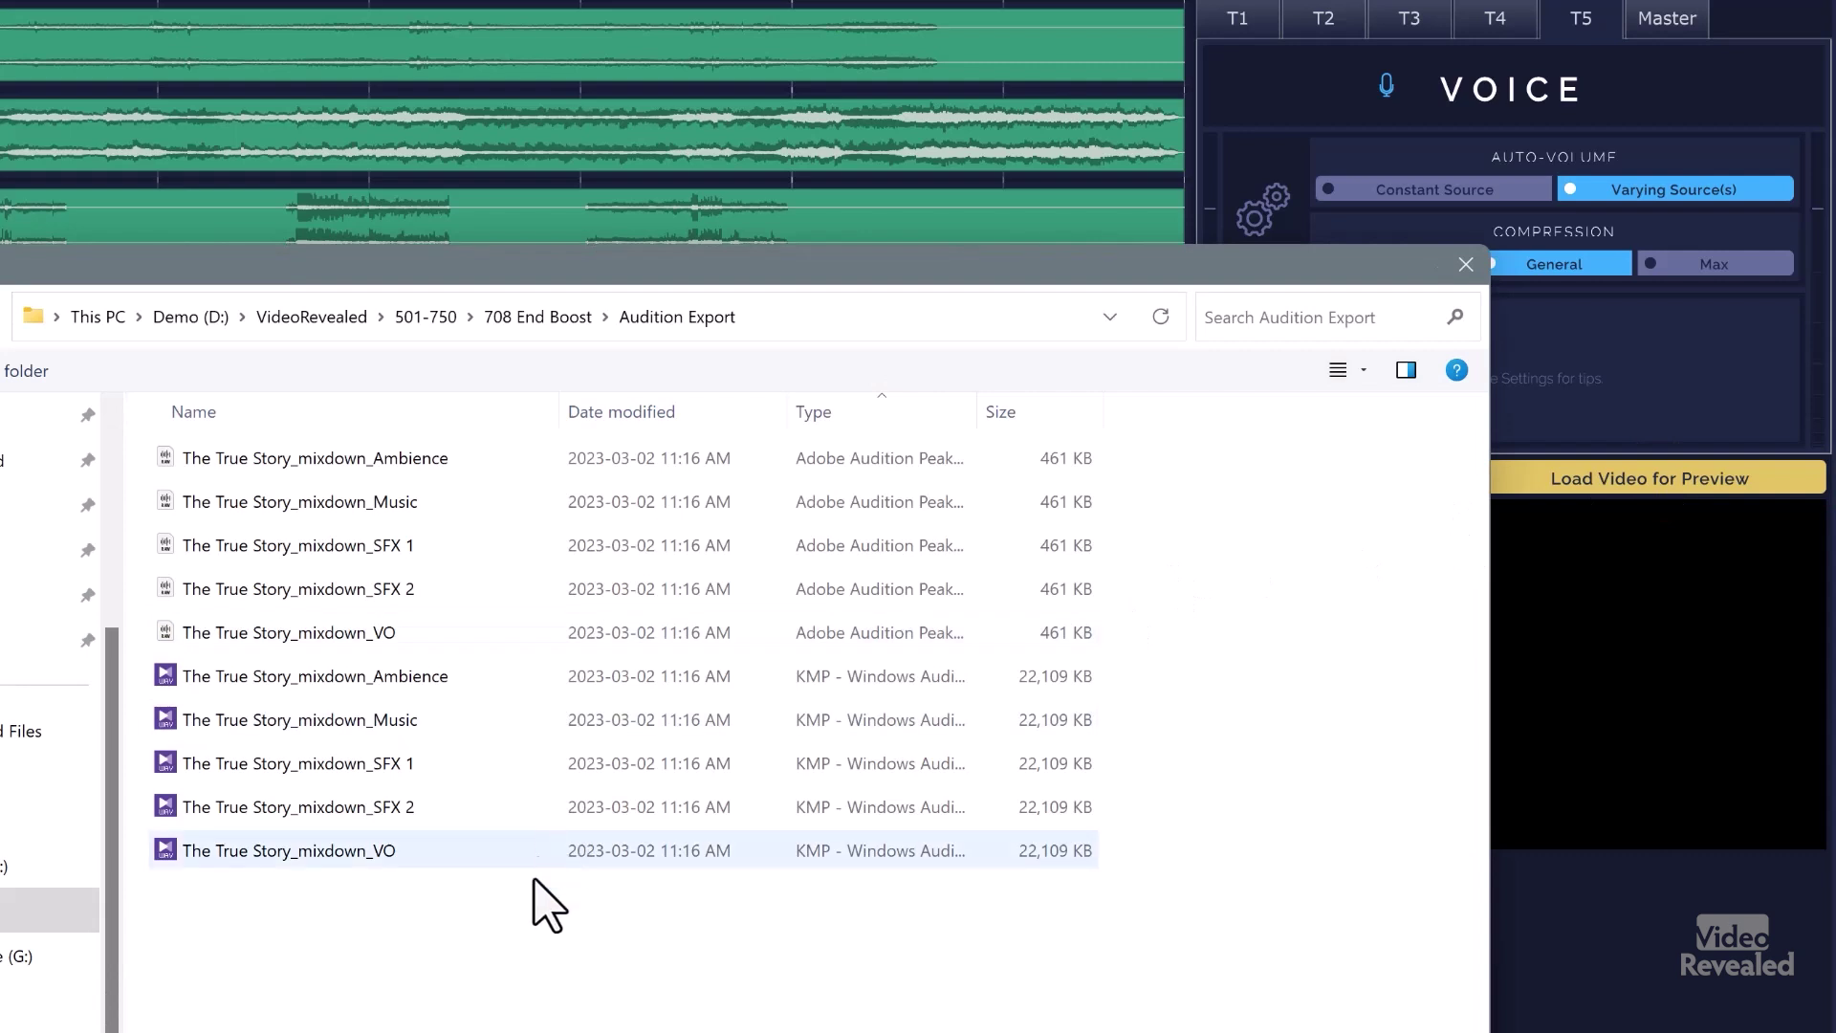
{"action": "left_click", "coordinate": [564, 325]}
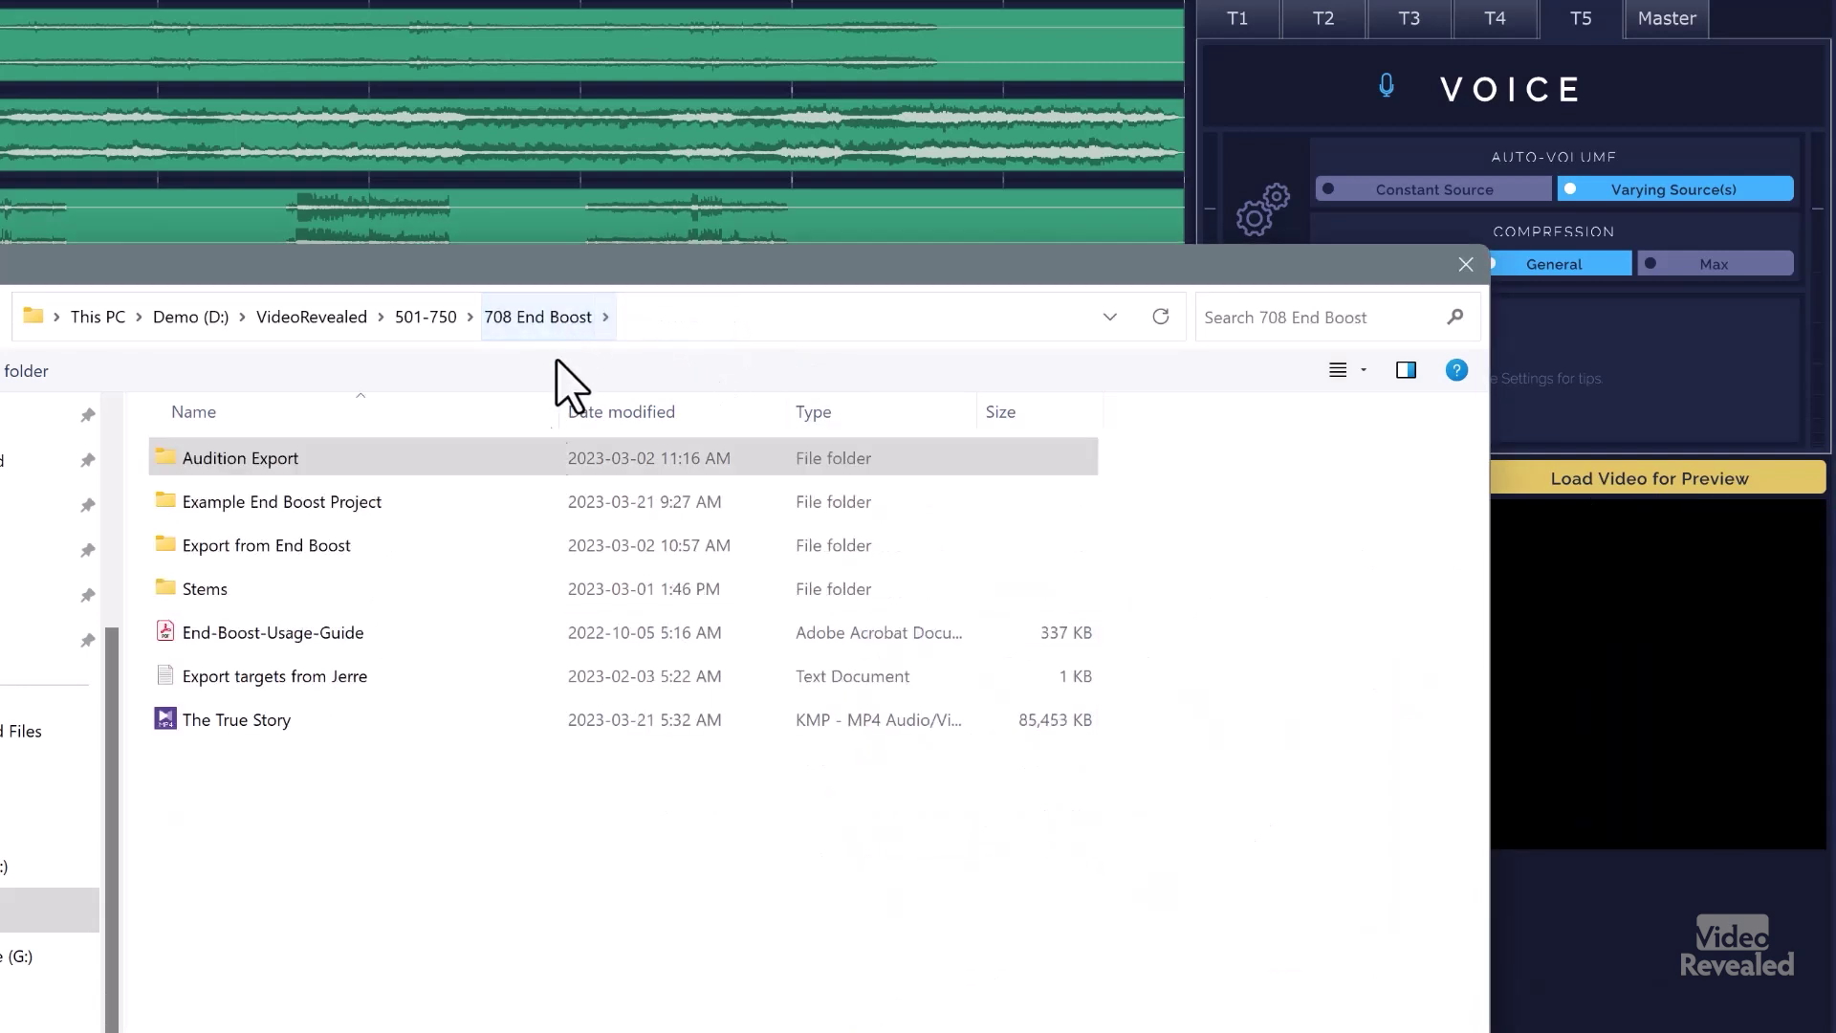
{"action": "double_click", "coordinate": [352, 722]}
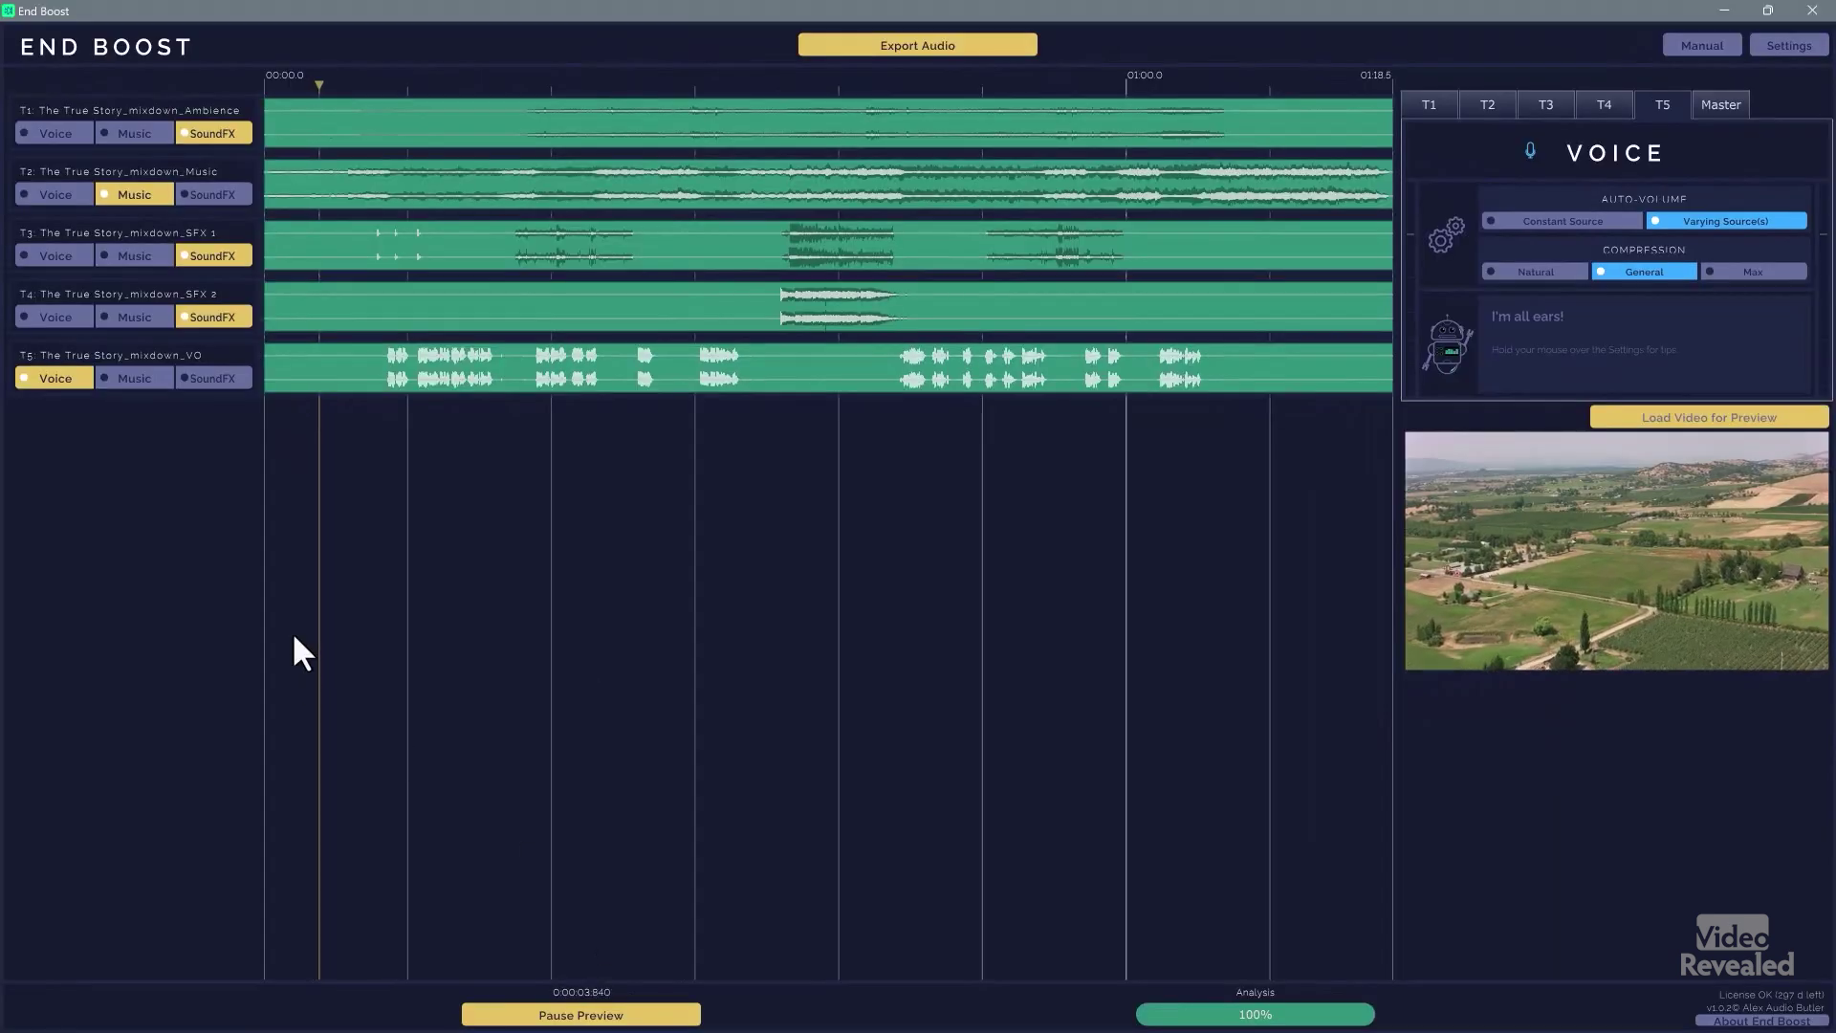
{"action": "left_click", "coordinate": [665, 1018]}
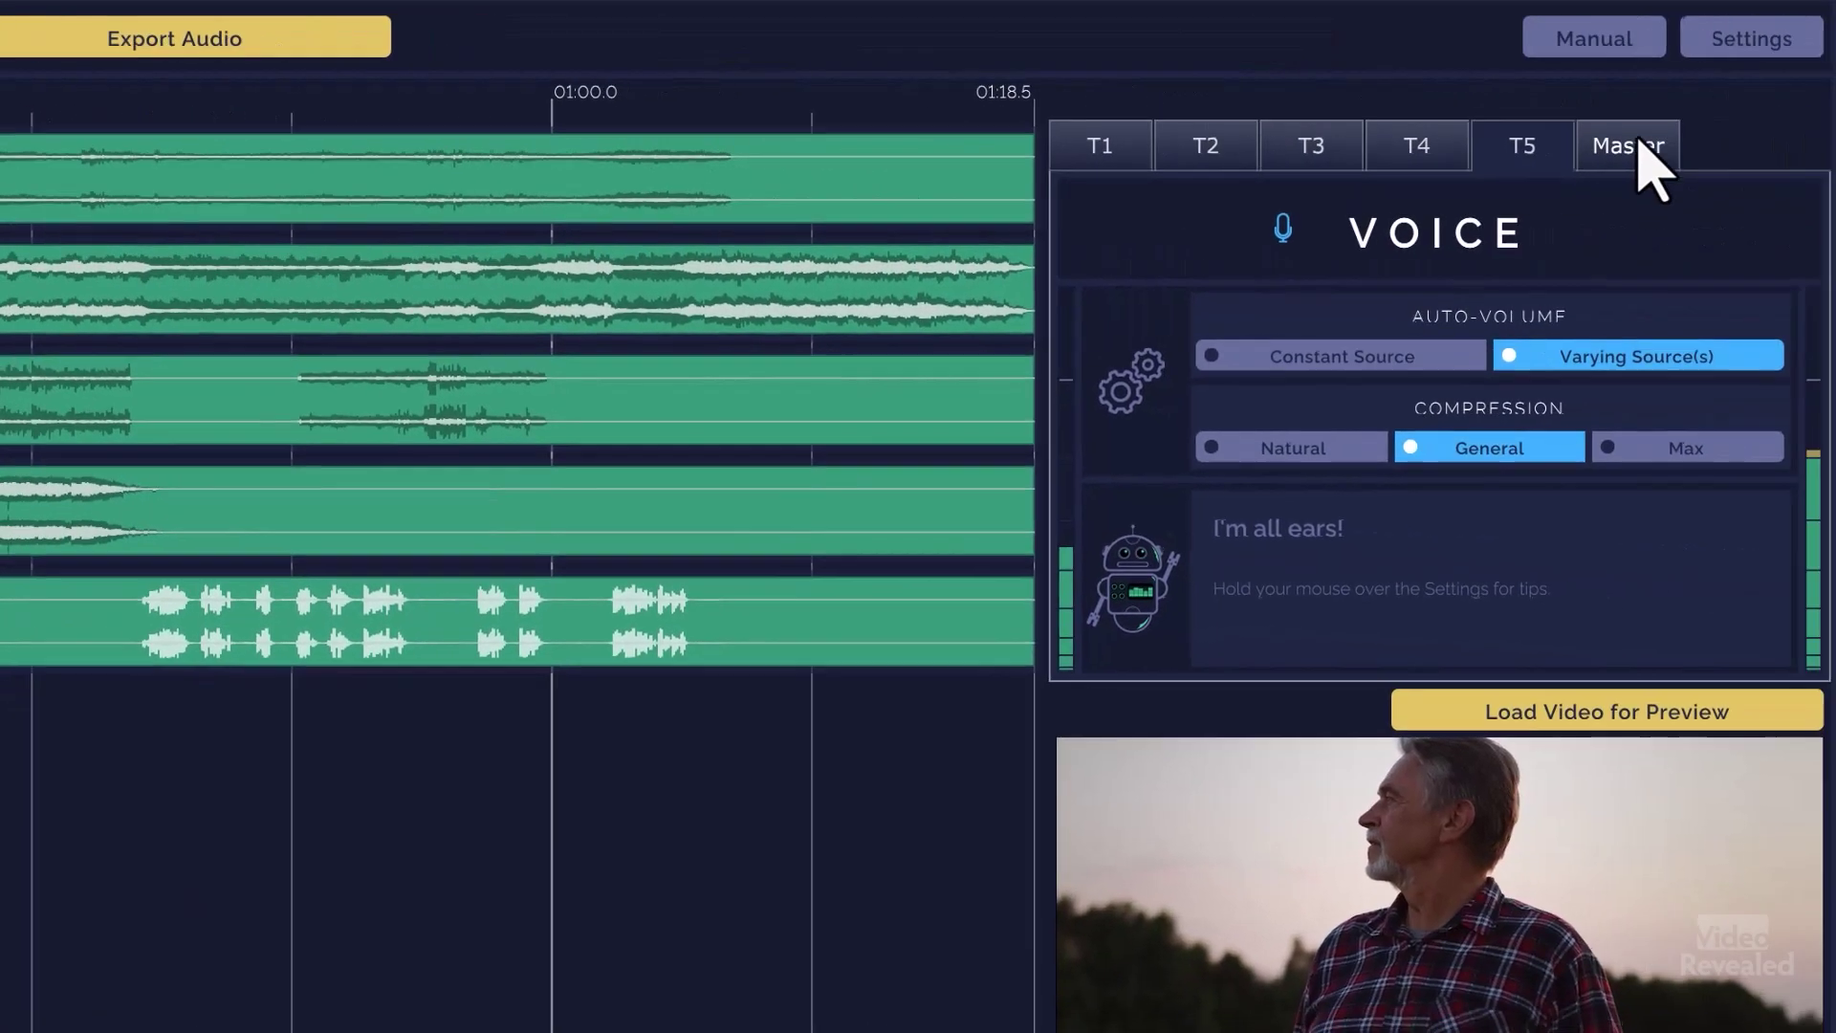
Examine the Master compression options General, Boost and Max and the export targets Online, EBU R128 and Archive
{"action": "left_click", "coordinate": [1638, 152]}
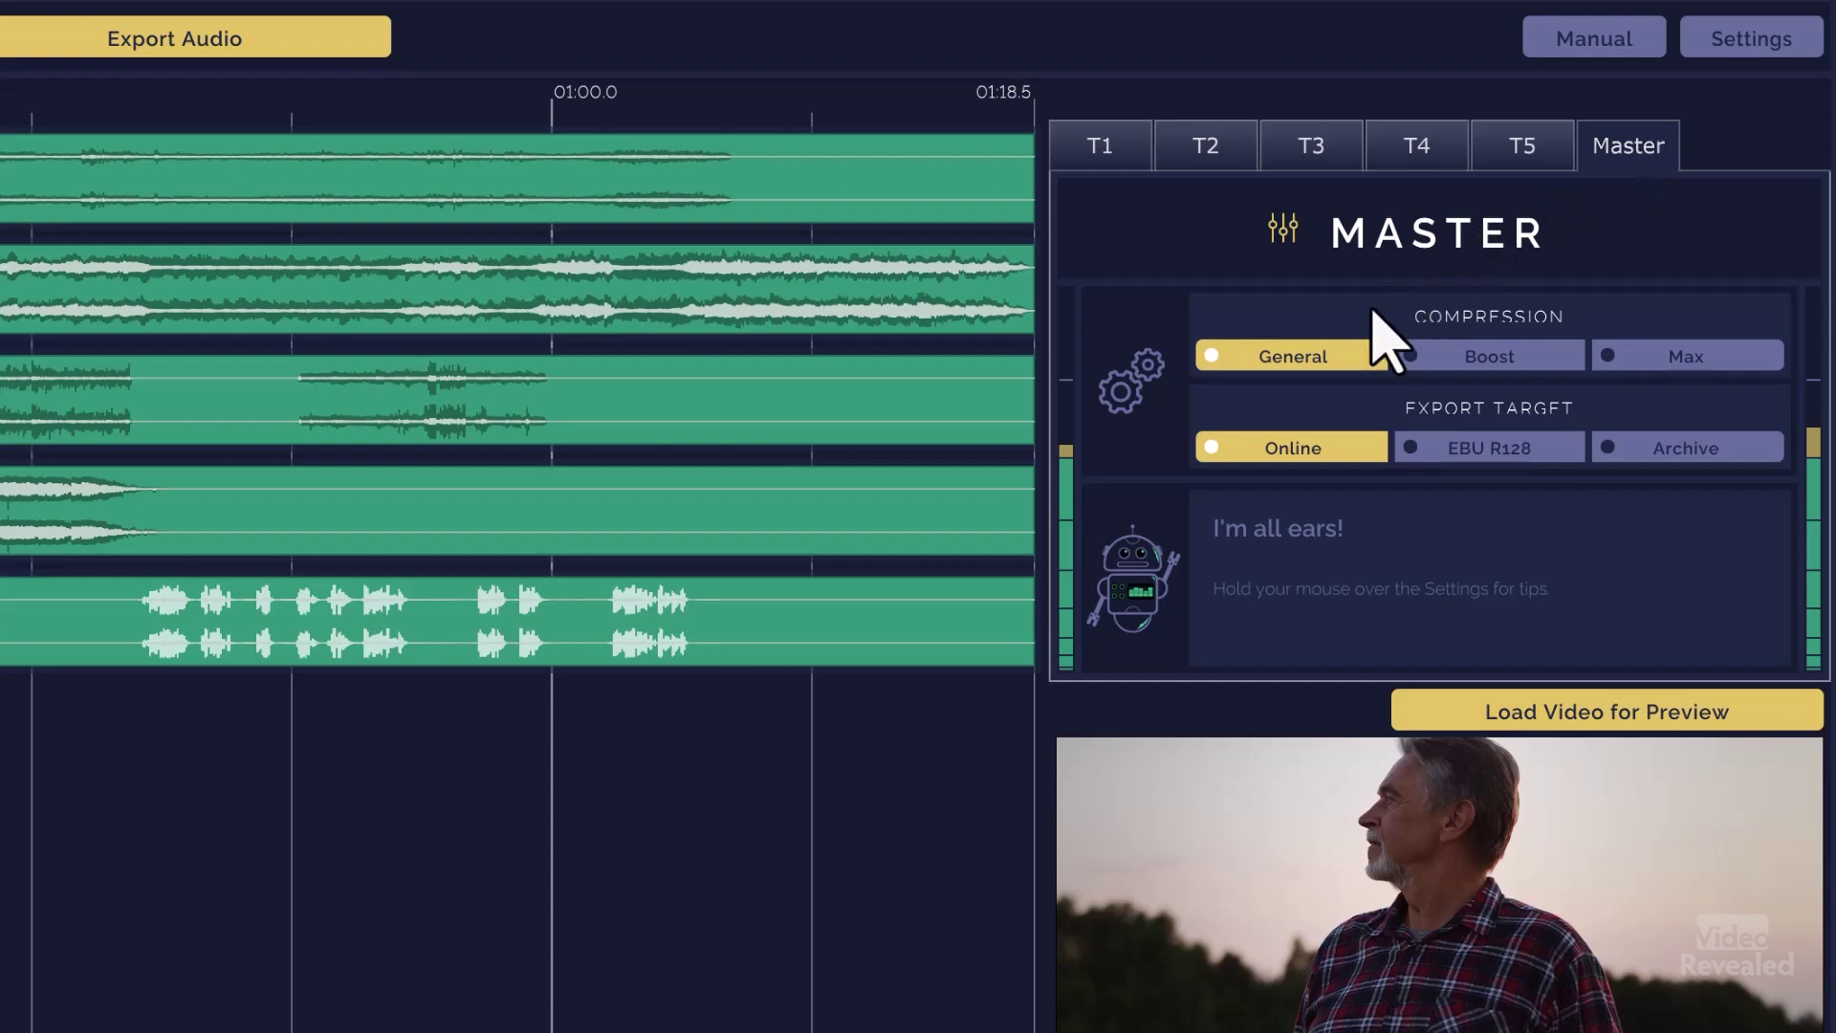
{"action": "mouse_move", "coordinate": [1344, 348]}
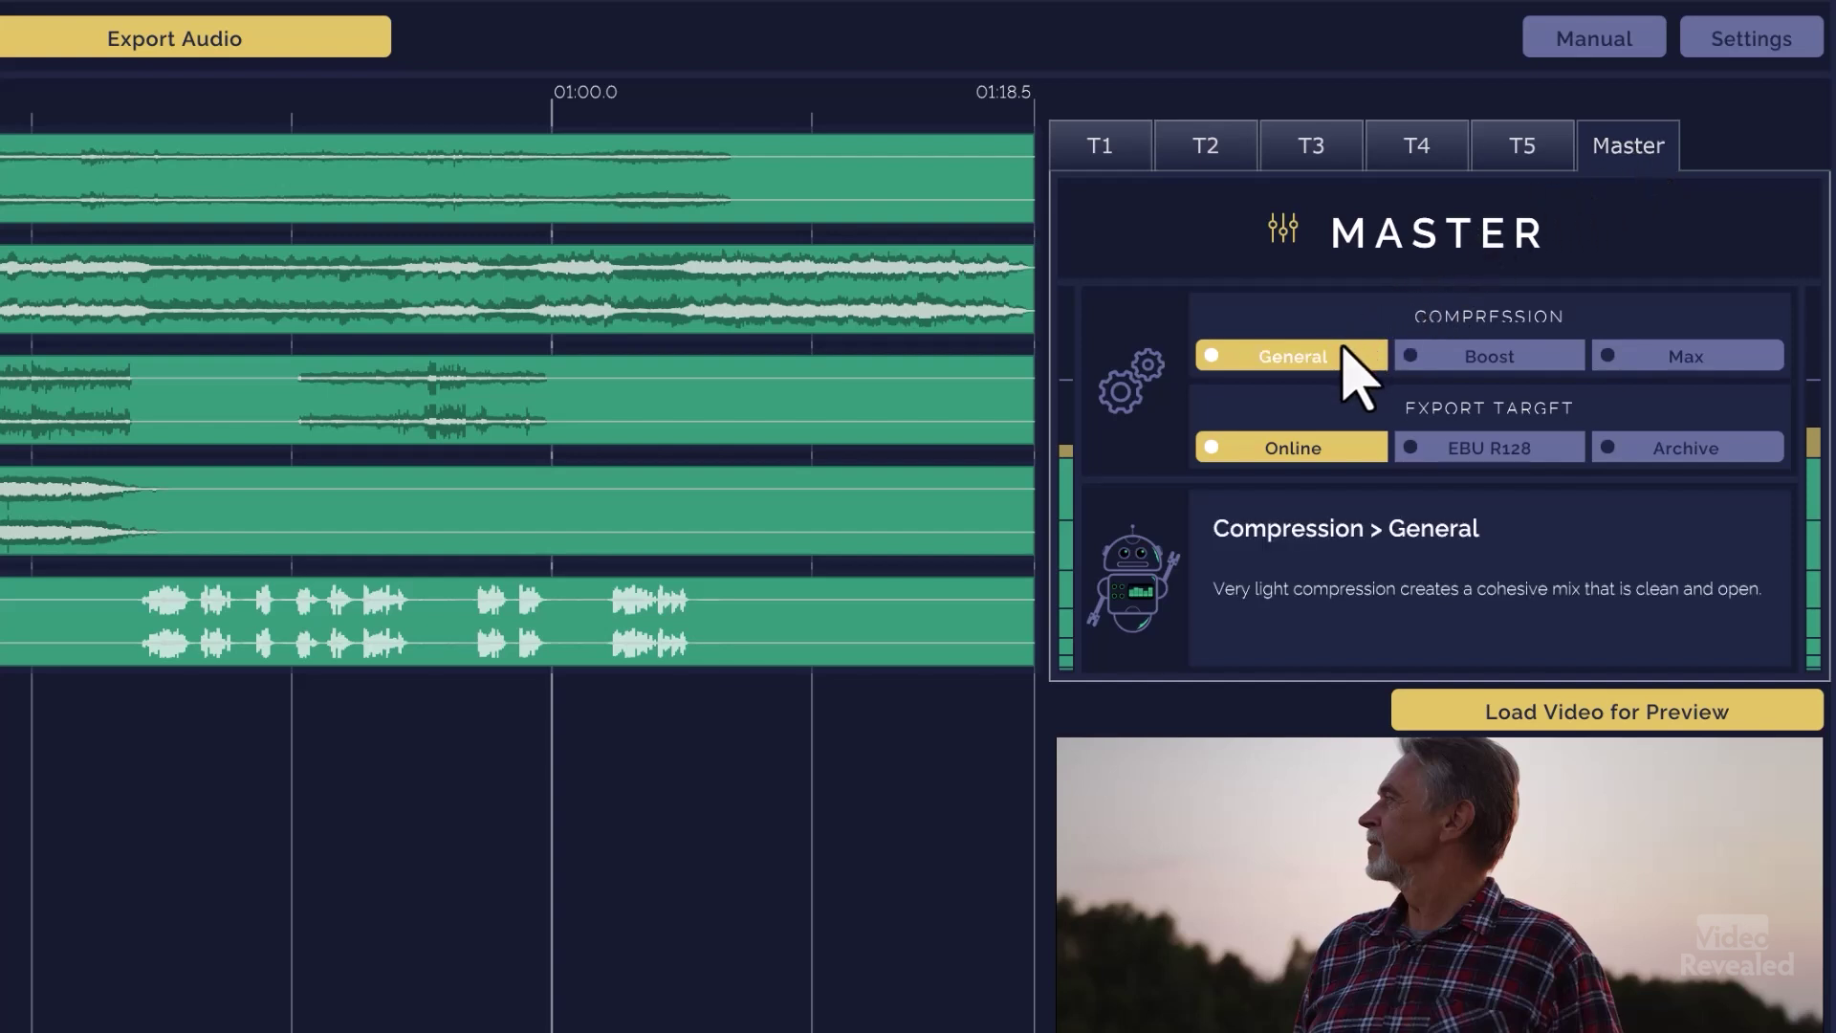
{"action": "mouse_move", "coordinate": [1510, 356]}
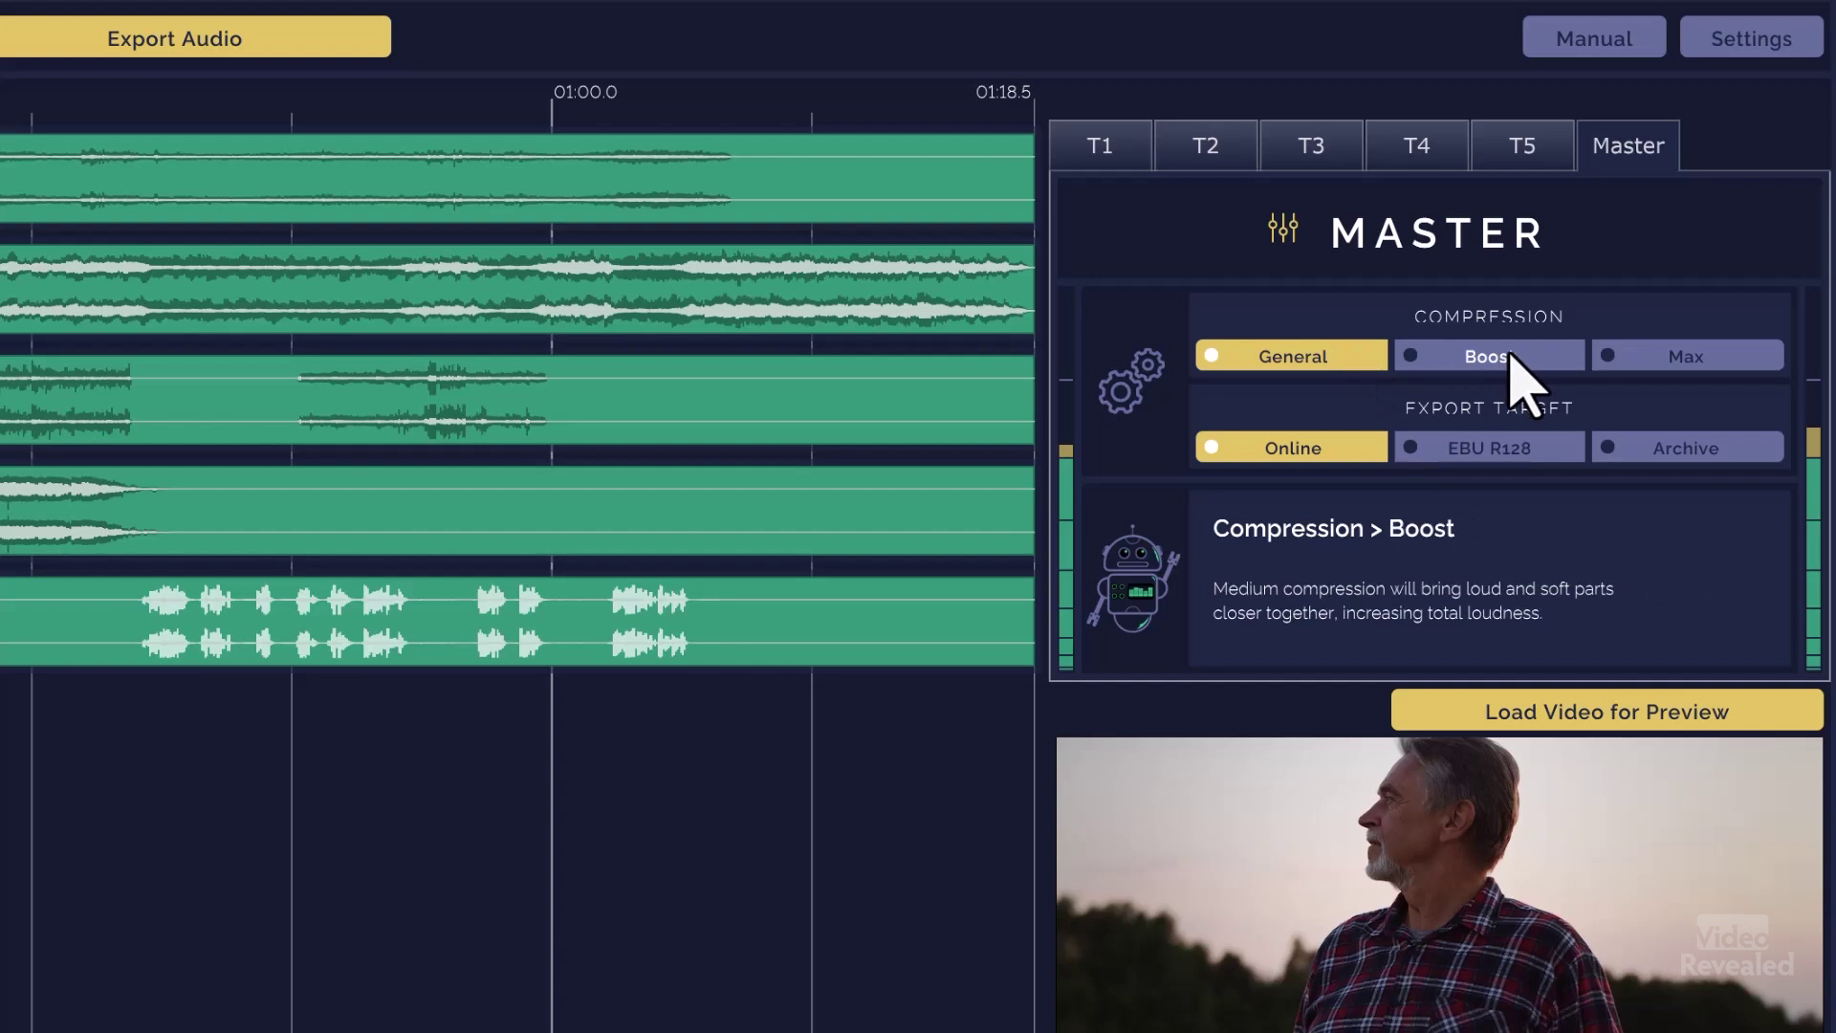
{"action": "mouse_move", "coordinate": [1669, 350]}
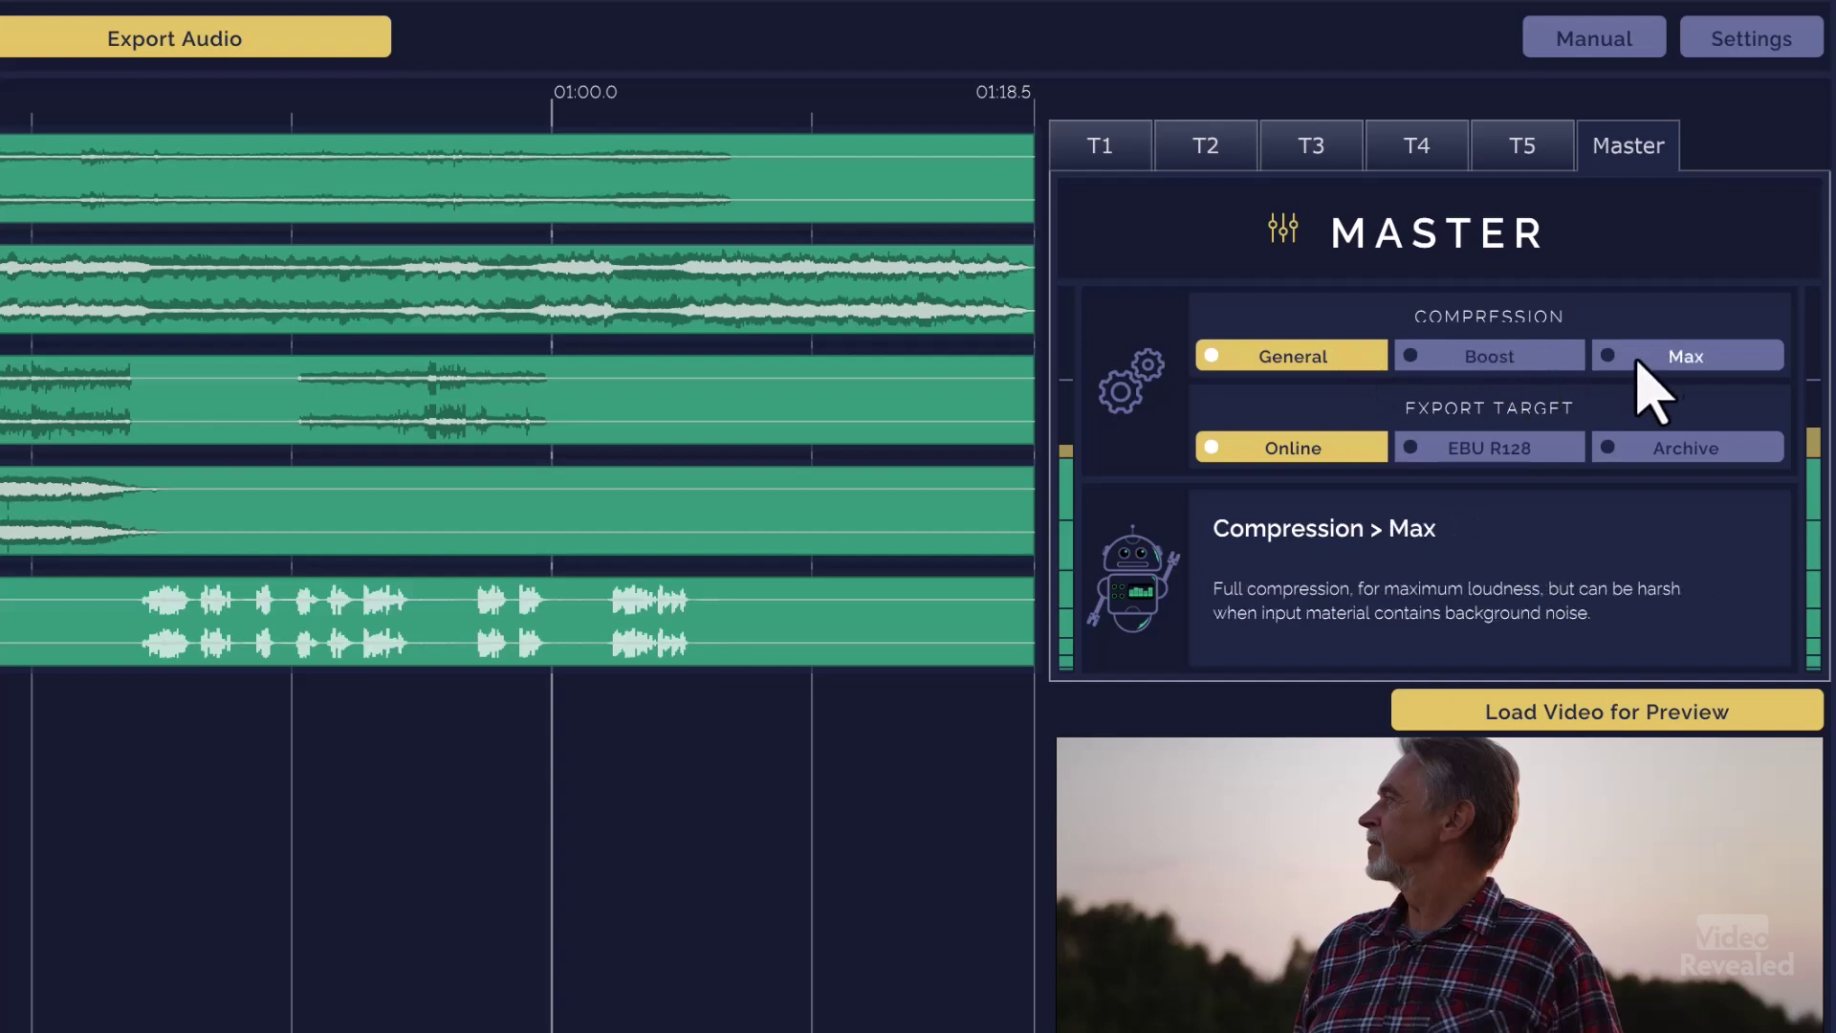
{"action": "mouse_move", "coordinate": [1498, 457]}
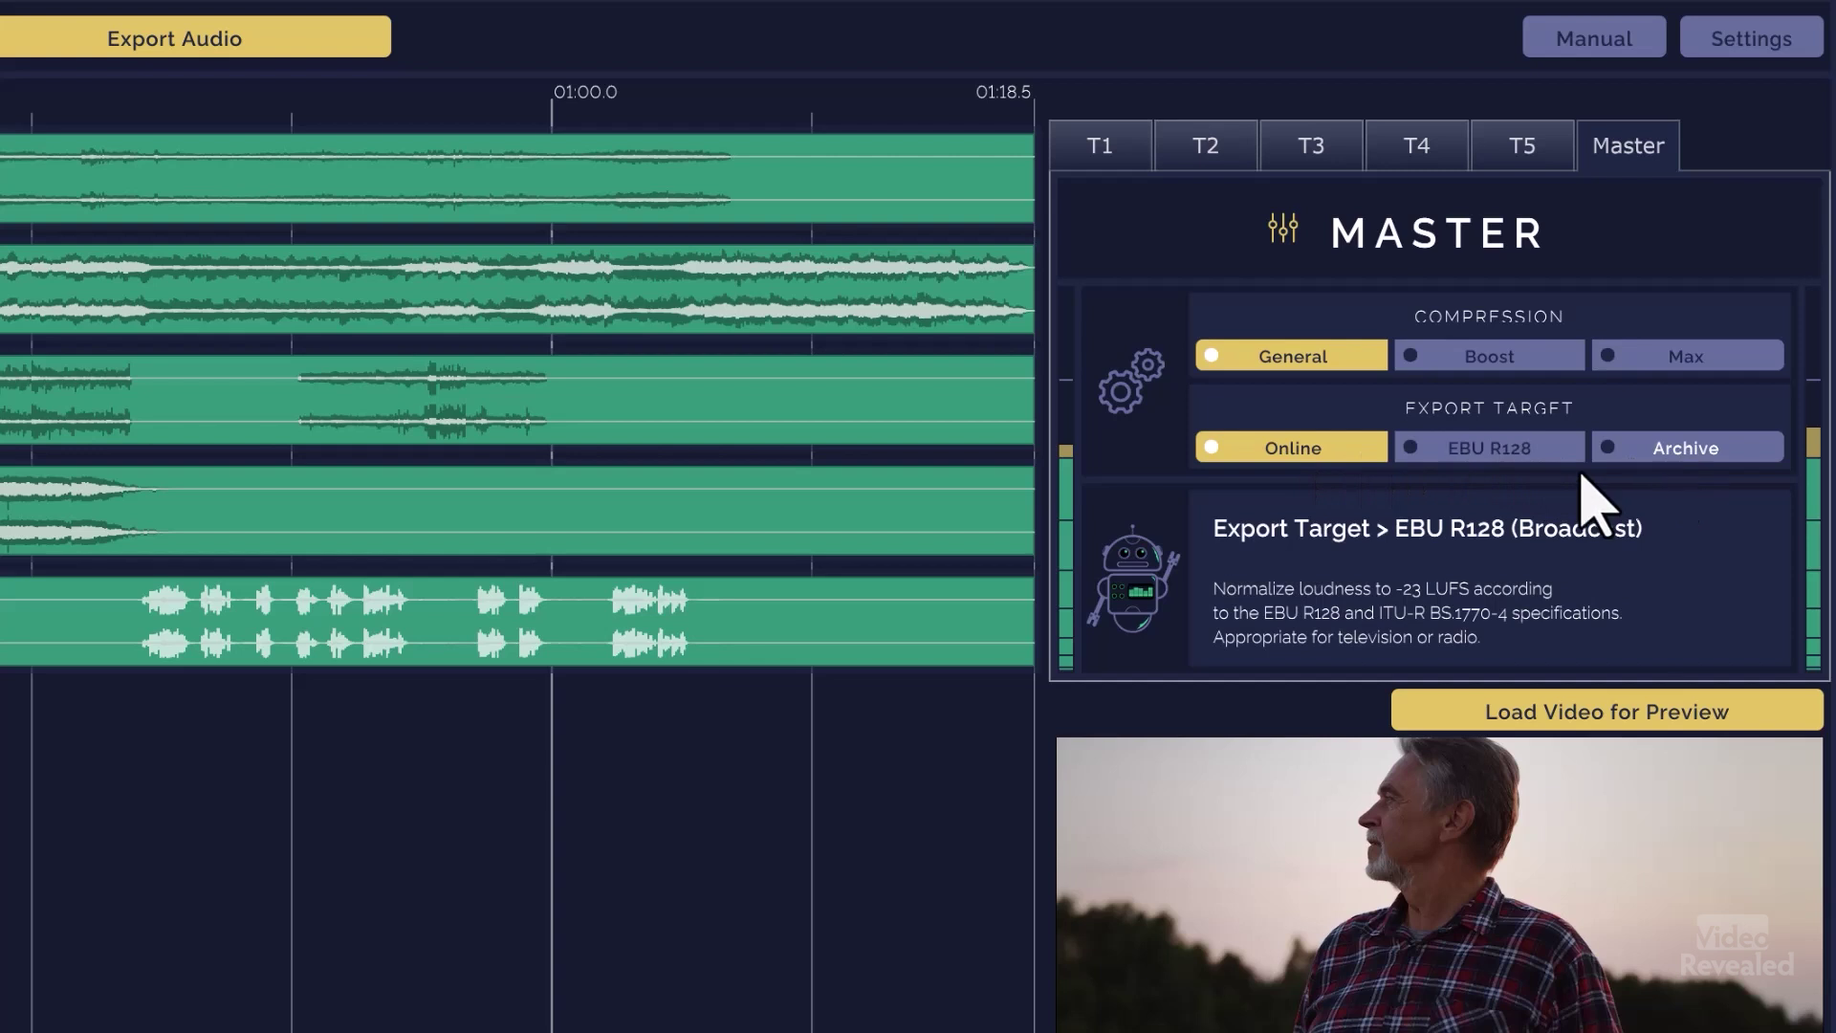
{"action": "mouse_move", "coordinate": [1290, 456]}
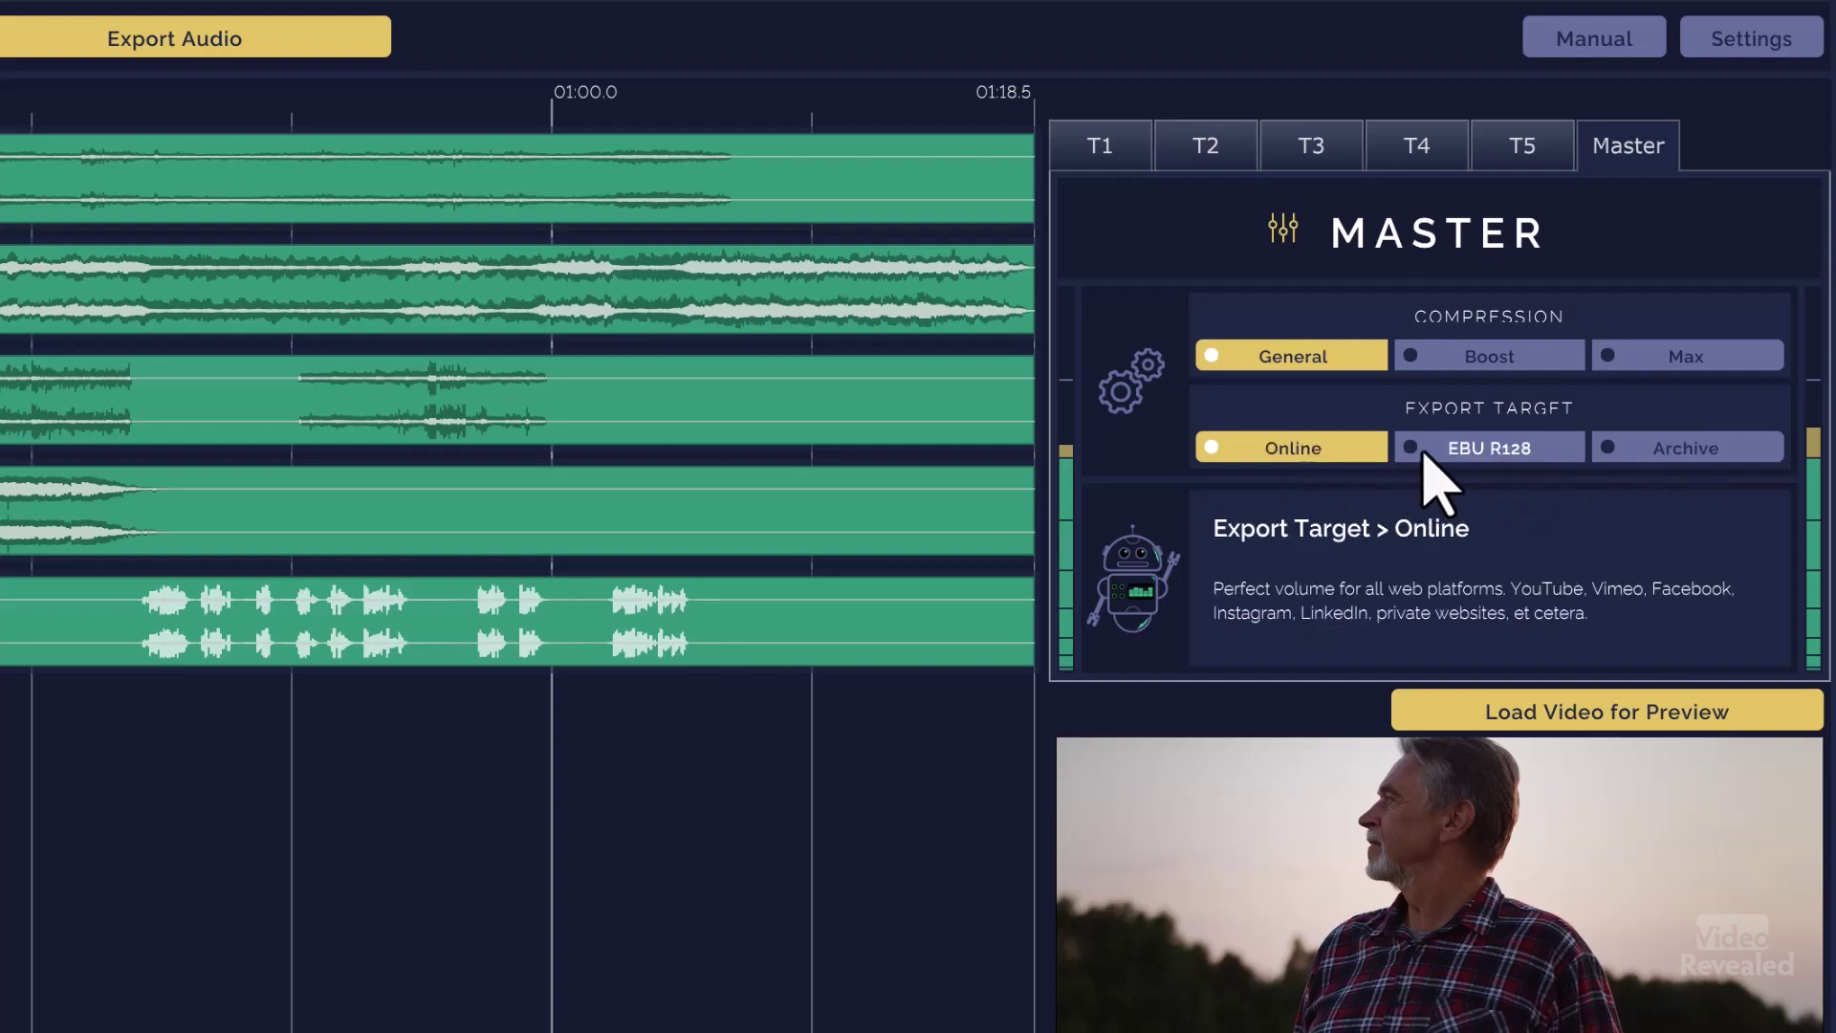
{"action": "mouse_move", "coordinate": [1557, 450]}
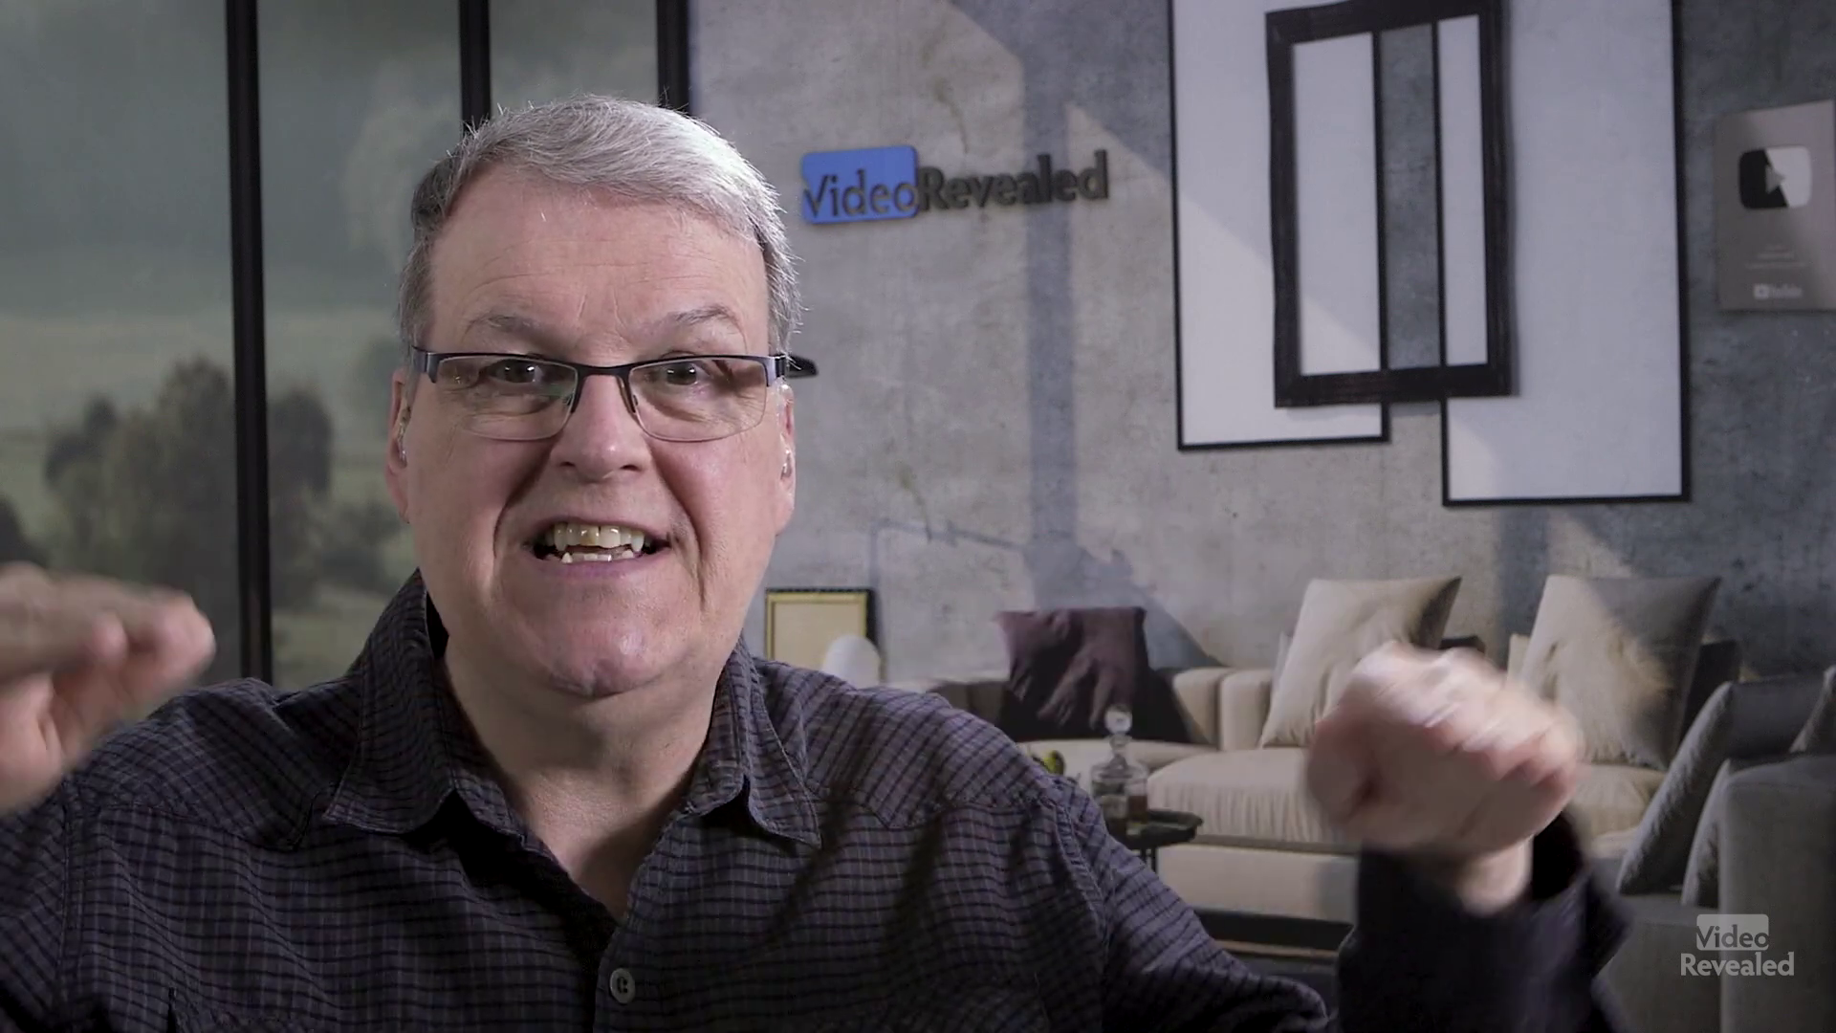
{"action": "mouse_move", "coordinate": [1685, 449]}
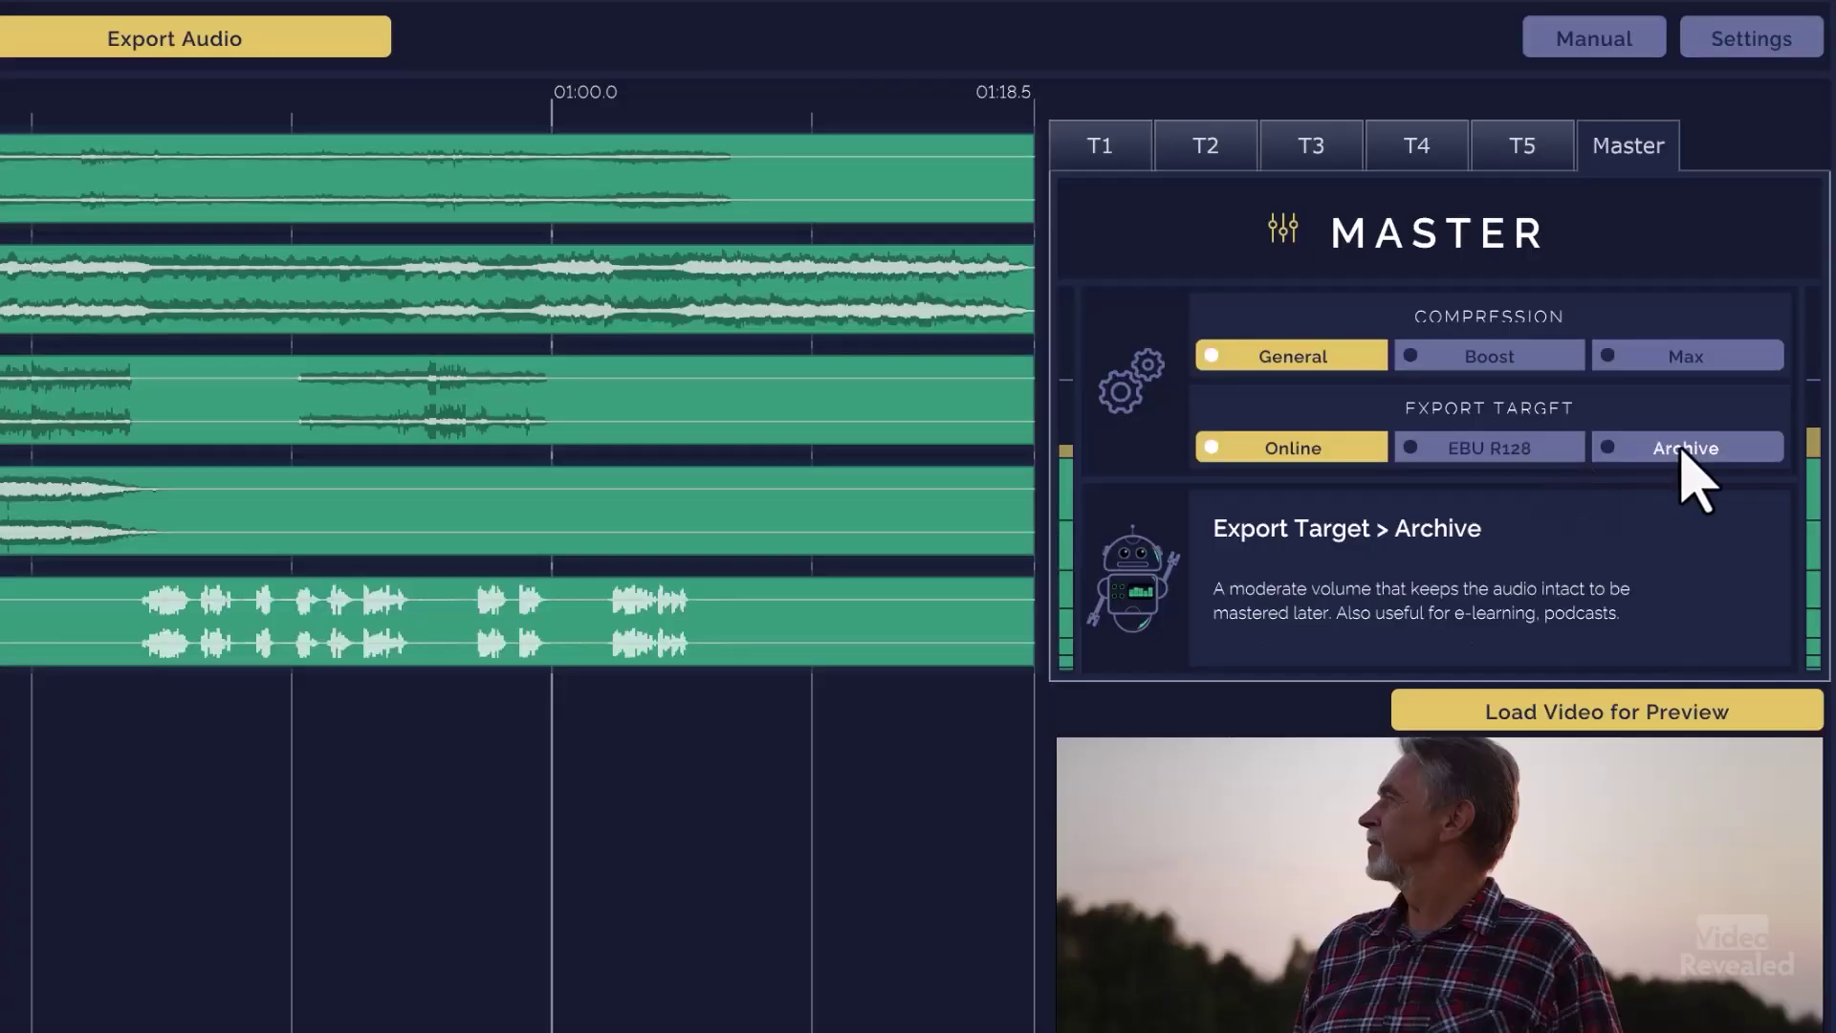
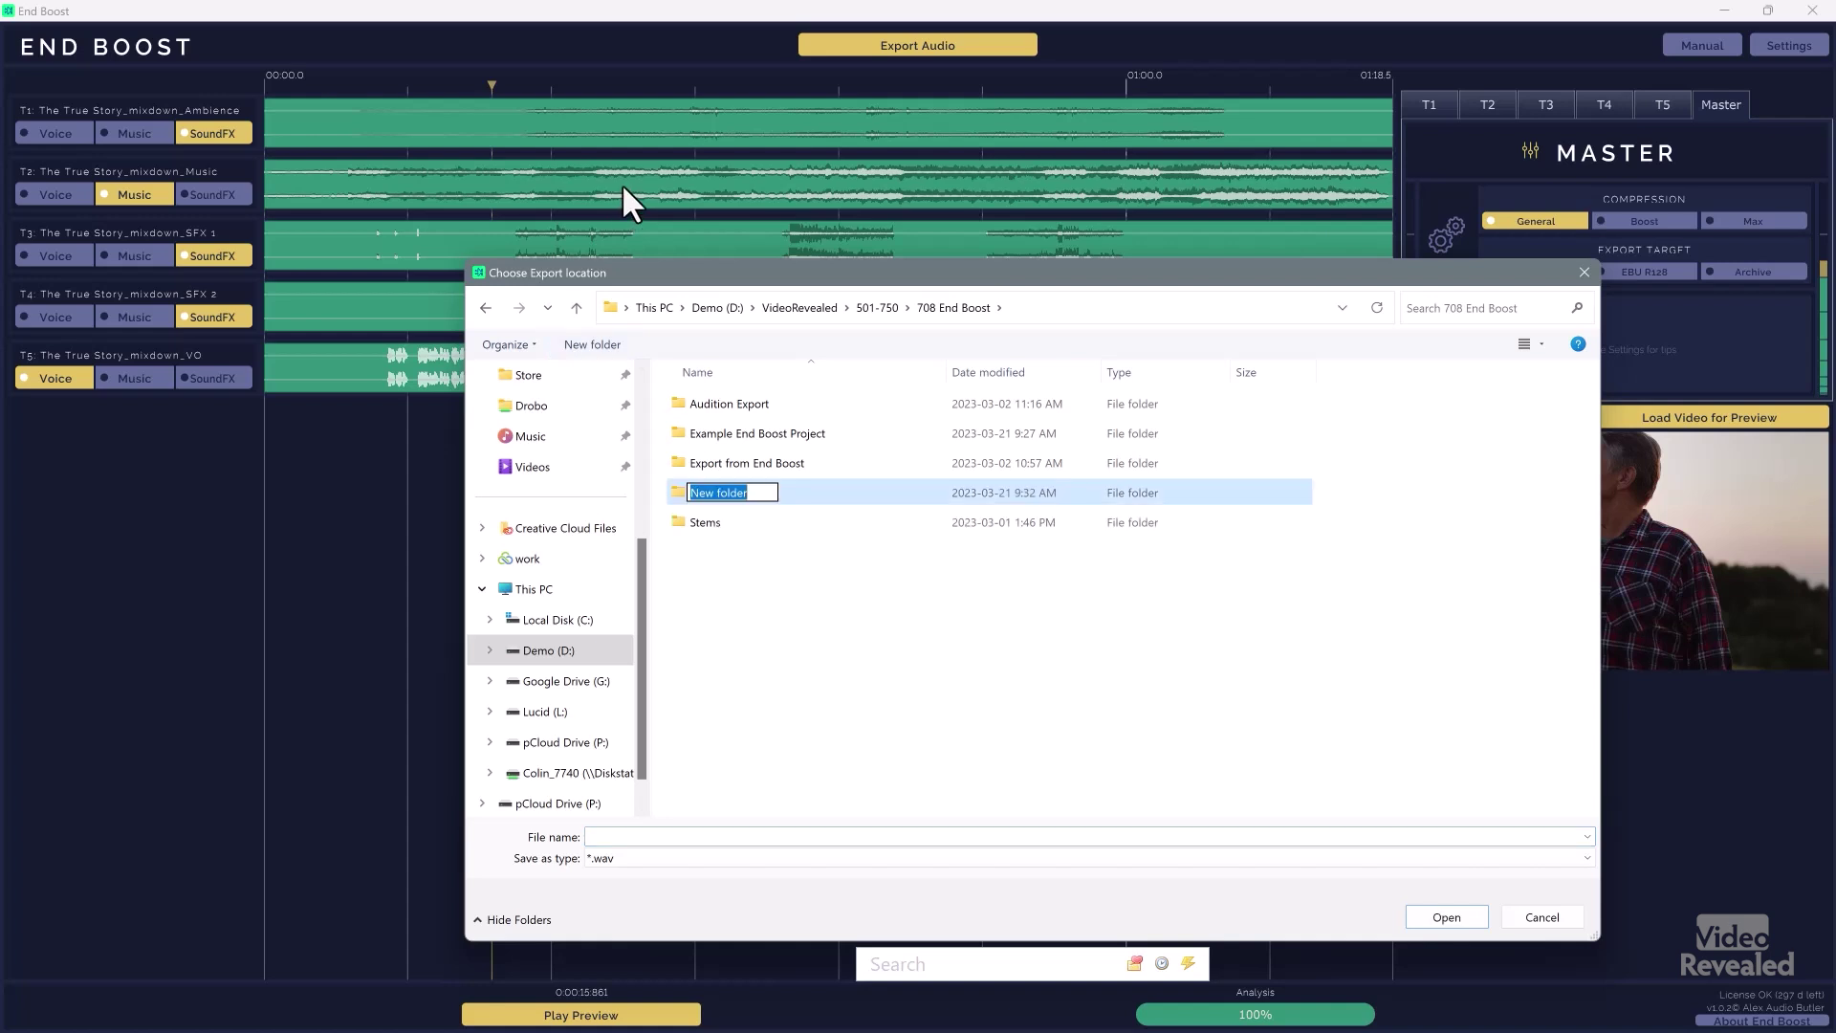
Export the mix as a WAV file named True Story 2 into a new folder called New Export inside 708 End Boost
{"action": "type", "text": "N"}
{"action": "key", "text": "Return"}
{"action": "key", "text": "Return"}
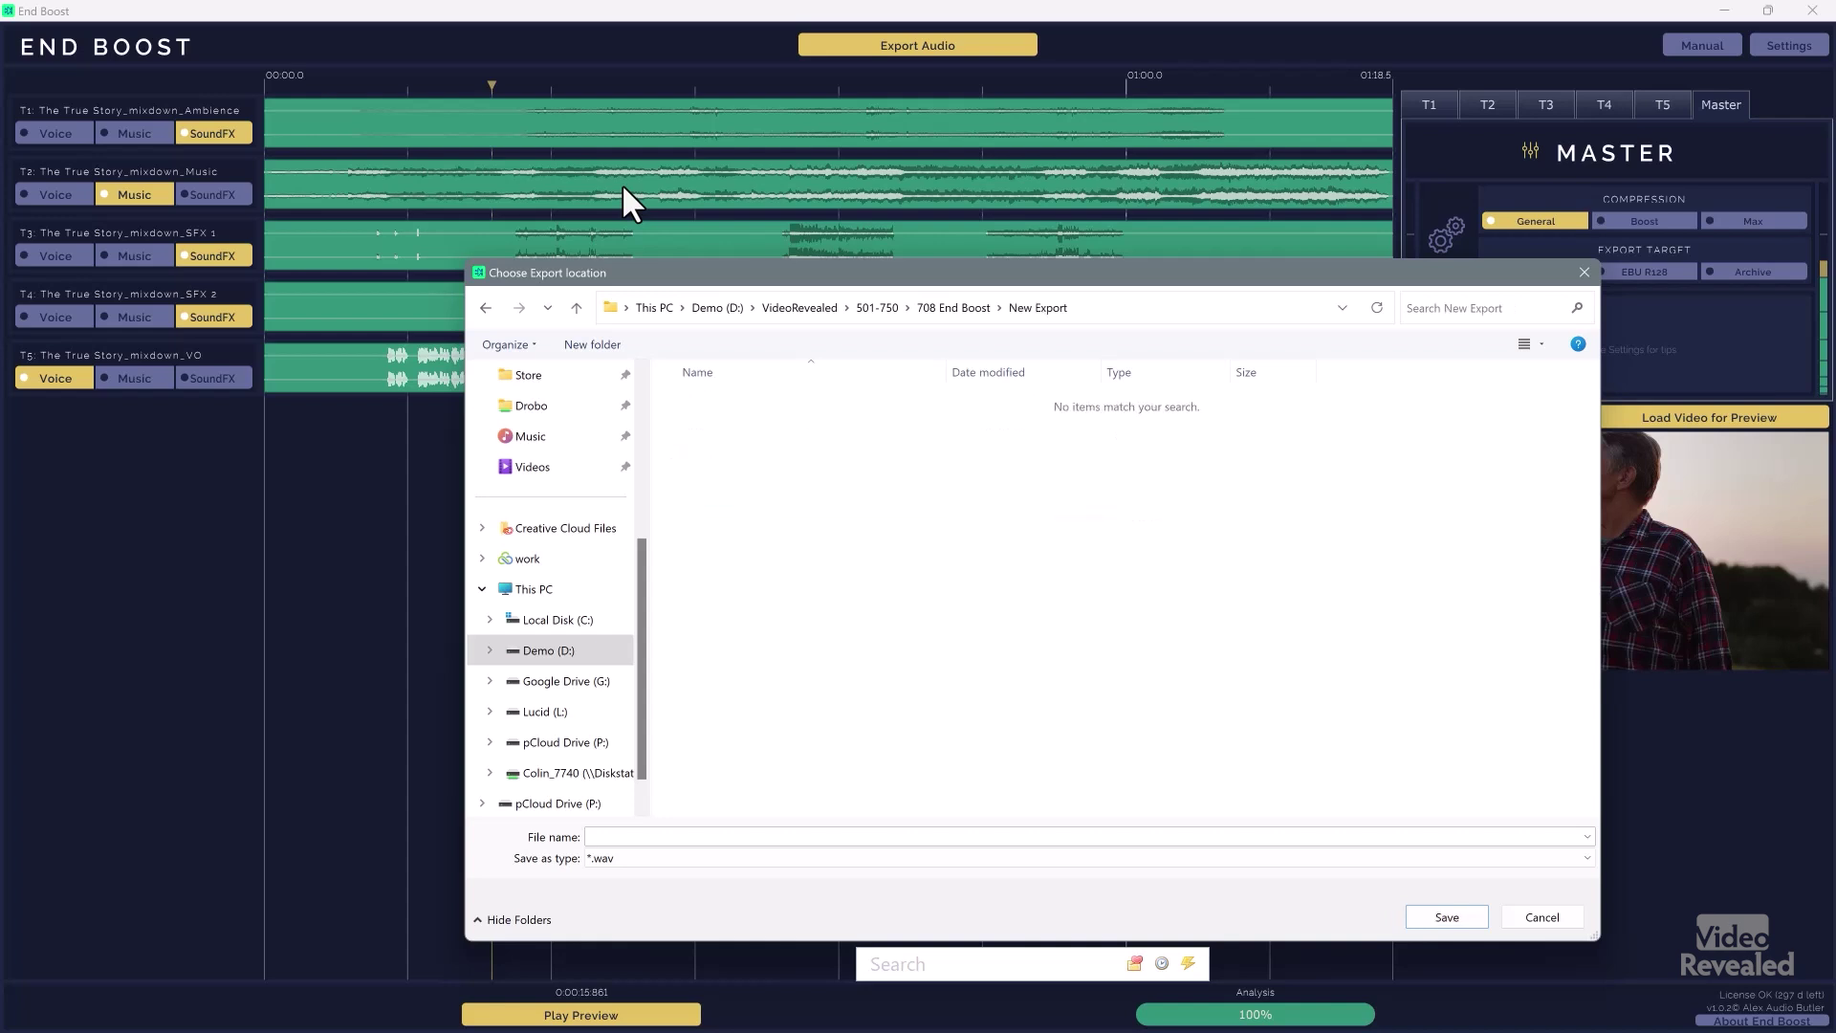
{"action": "left_click", "coordinate": [697, 836]}
{"action": "type", "text": "True Story 2"}
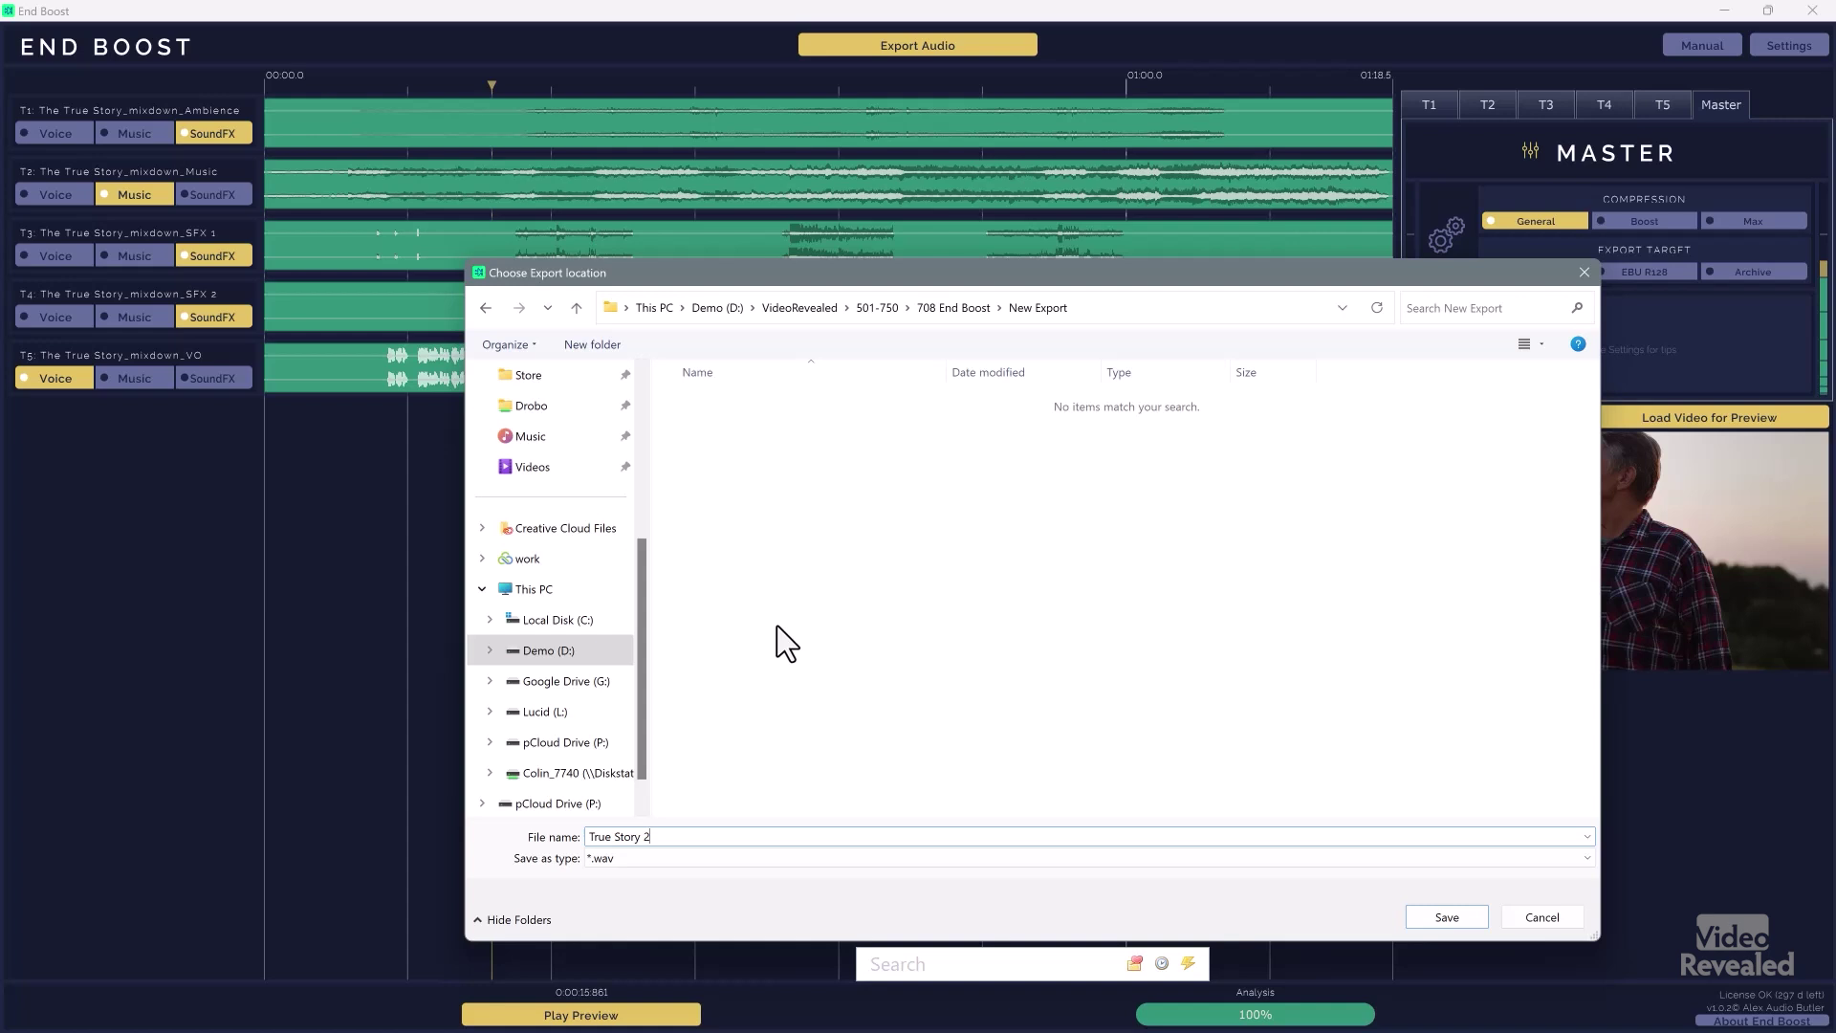
{"action": "left_click", "coordinate": [1446, 917]}
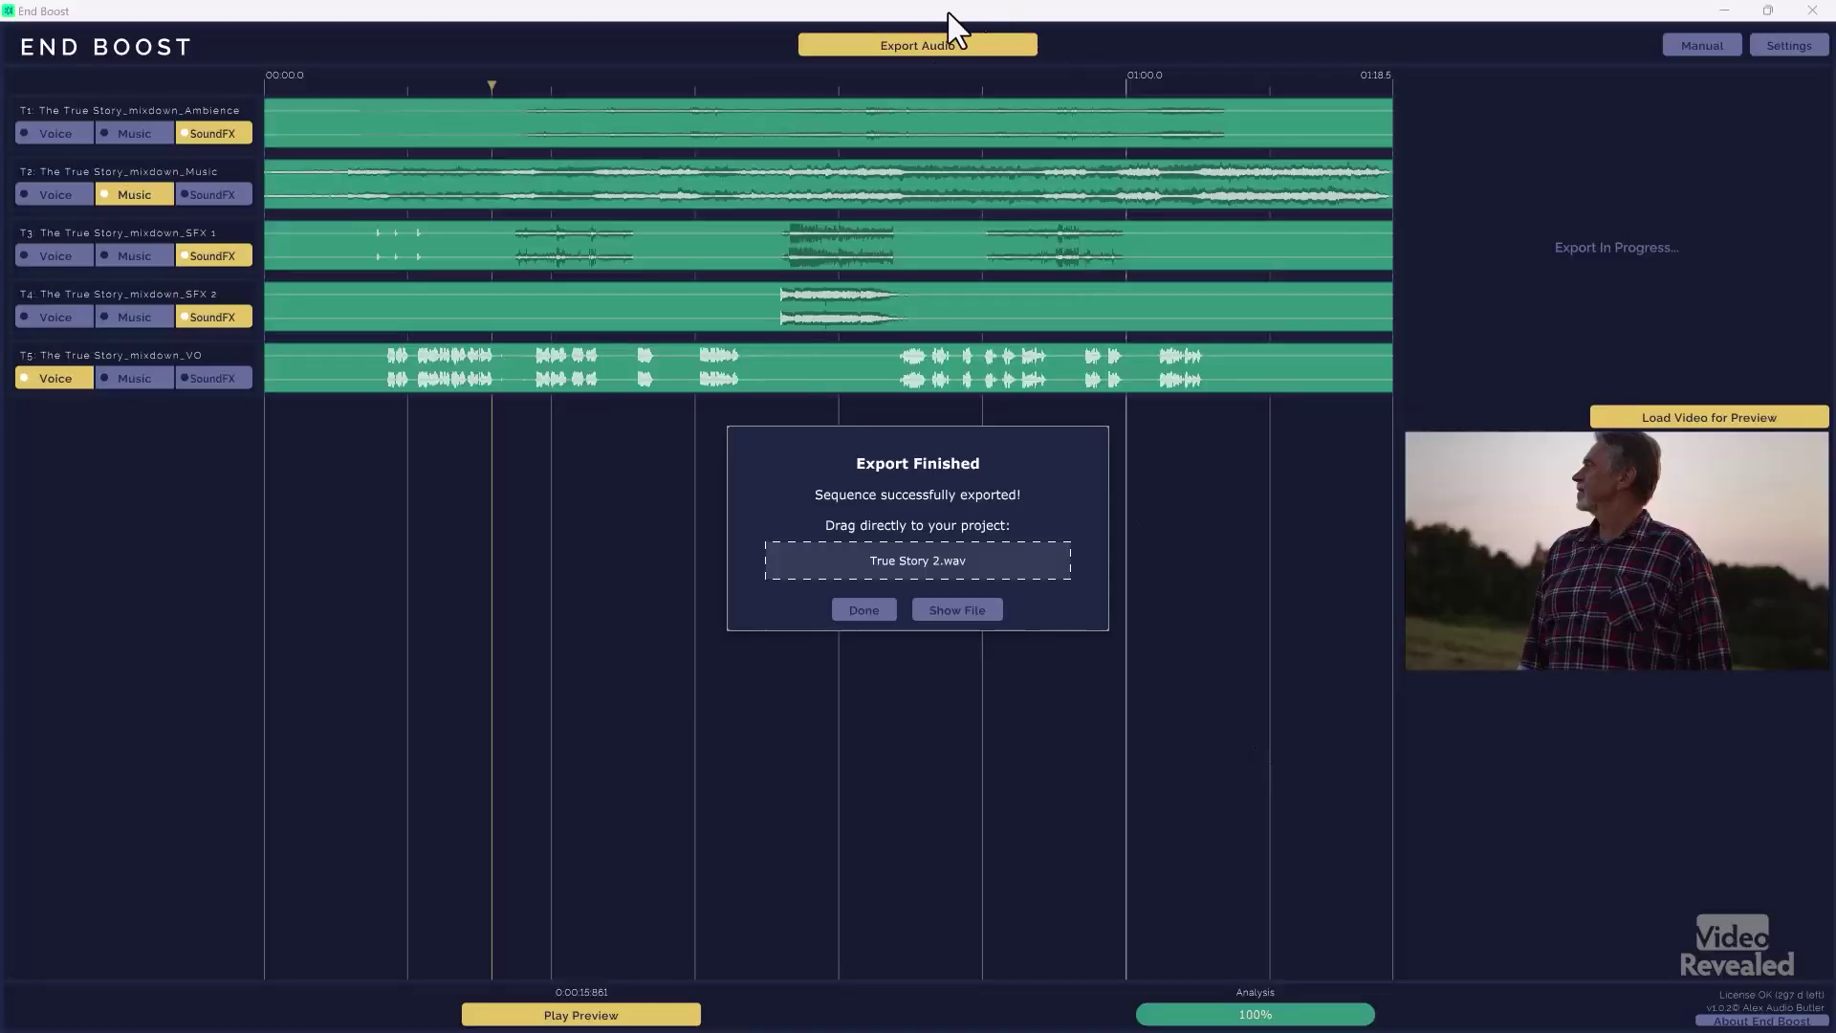
Switch to Premiere Pro, place the exported True Story 2.wav on a new audio track below A5 at the sequence start, and dismiss the export notice
{"action": "left_click_drag", "start_coordinate": [899, 17], "coordinate": [1174, 33]}
{"action": "mouse_move", "coordinate": [990, 1016]}
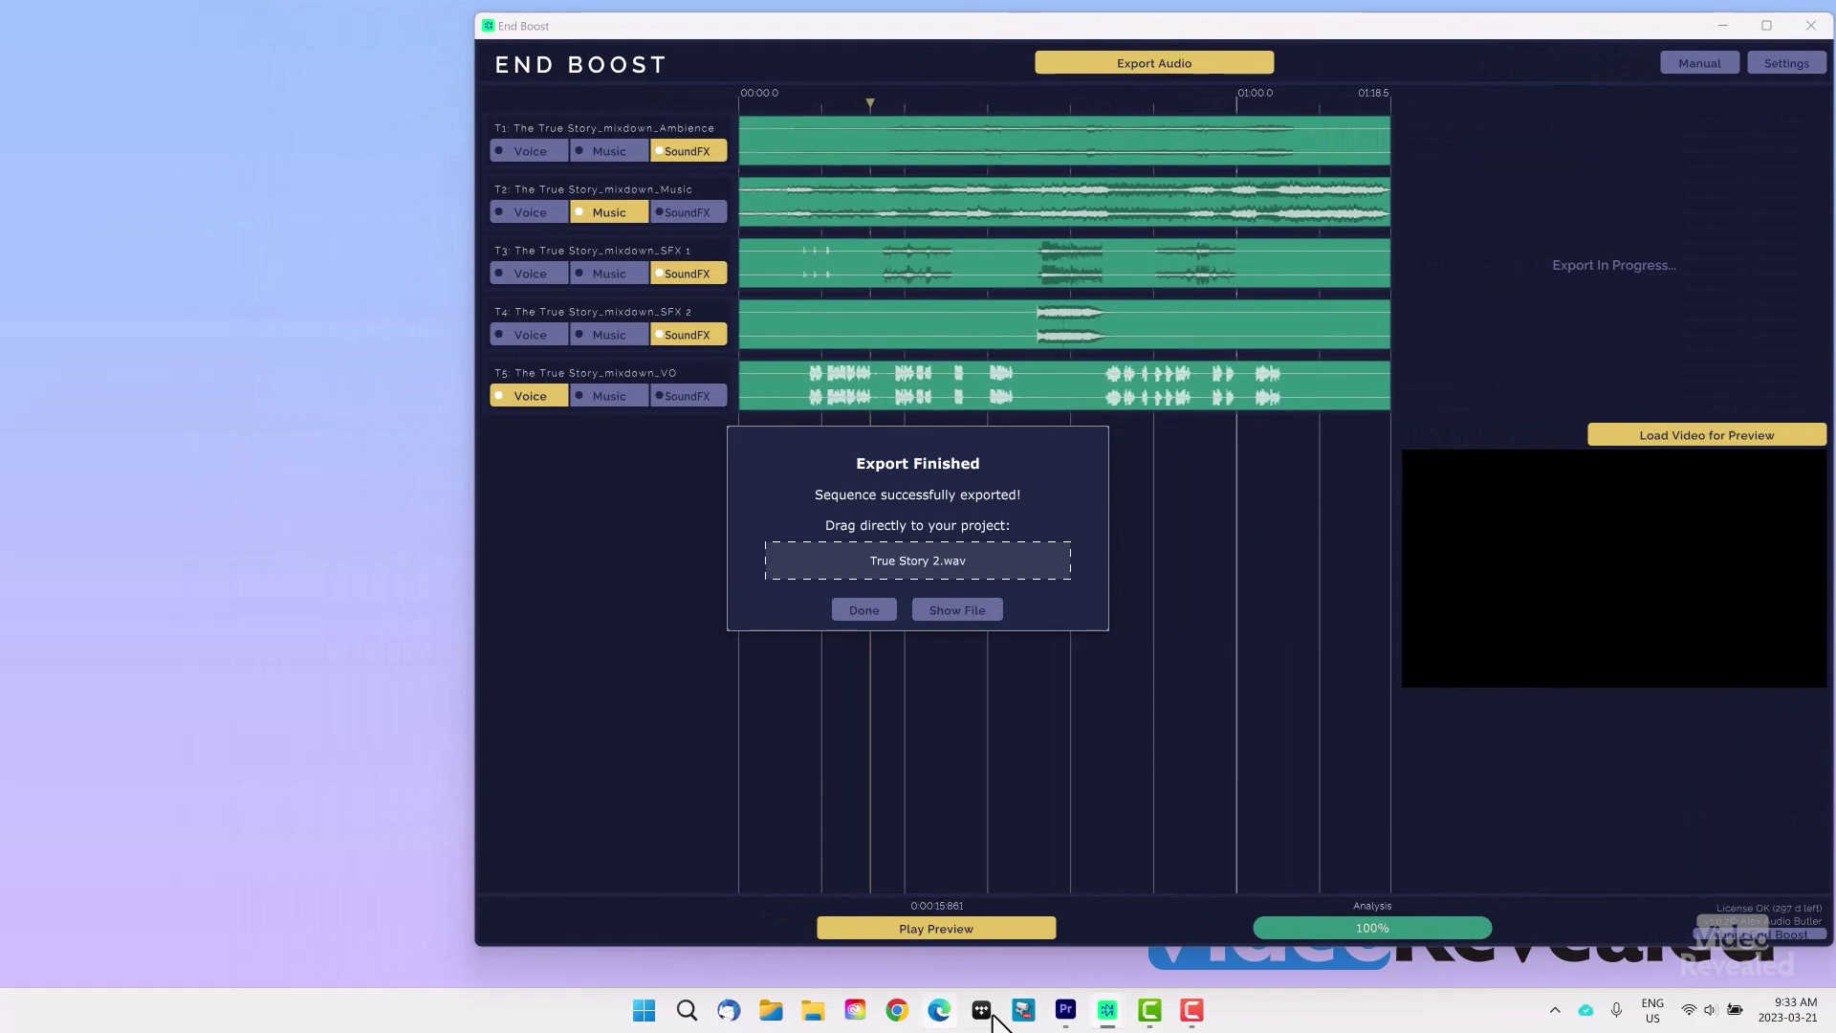
{"action": "left_click", "coordinate": [1061, 1011]}
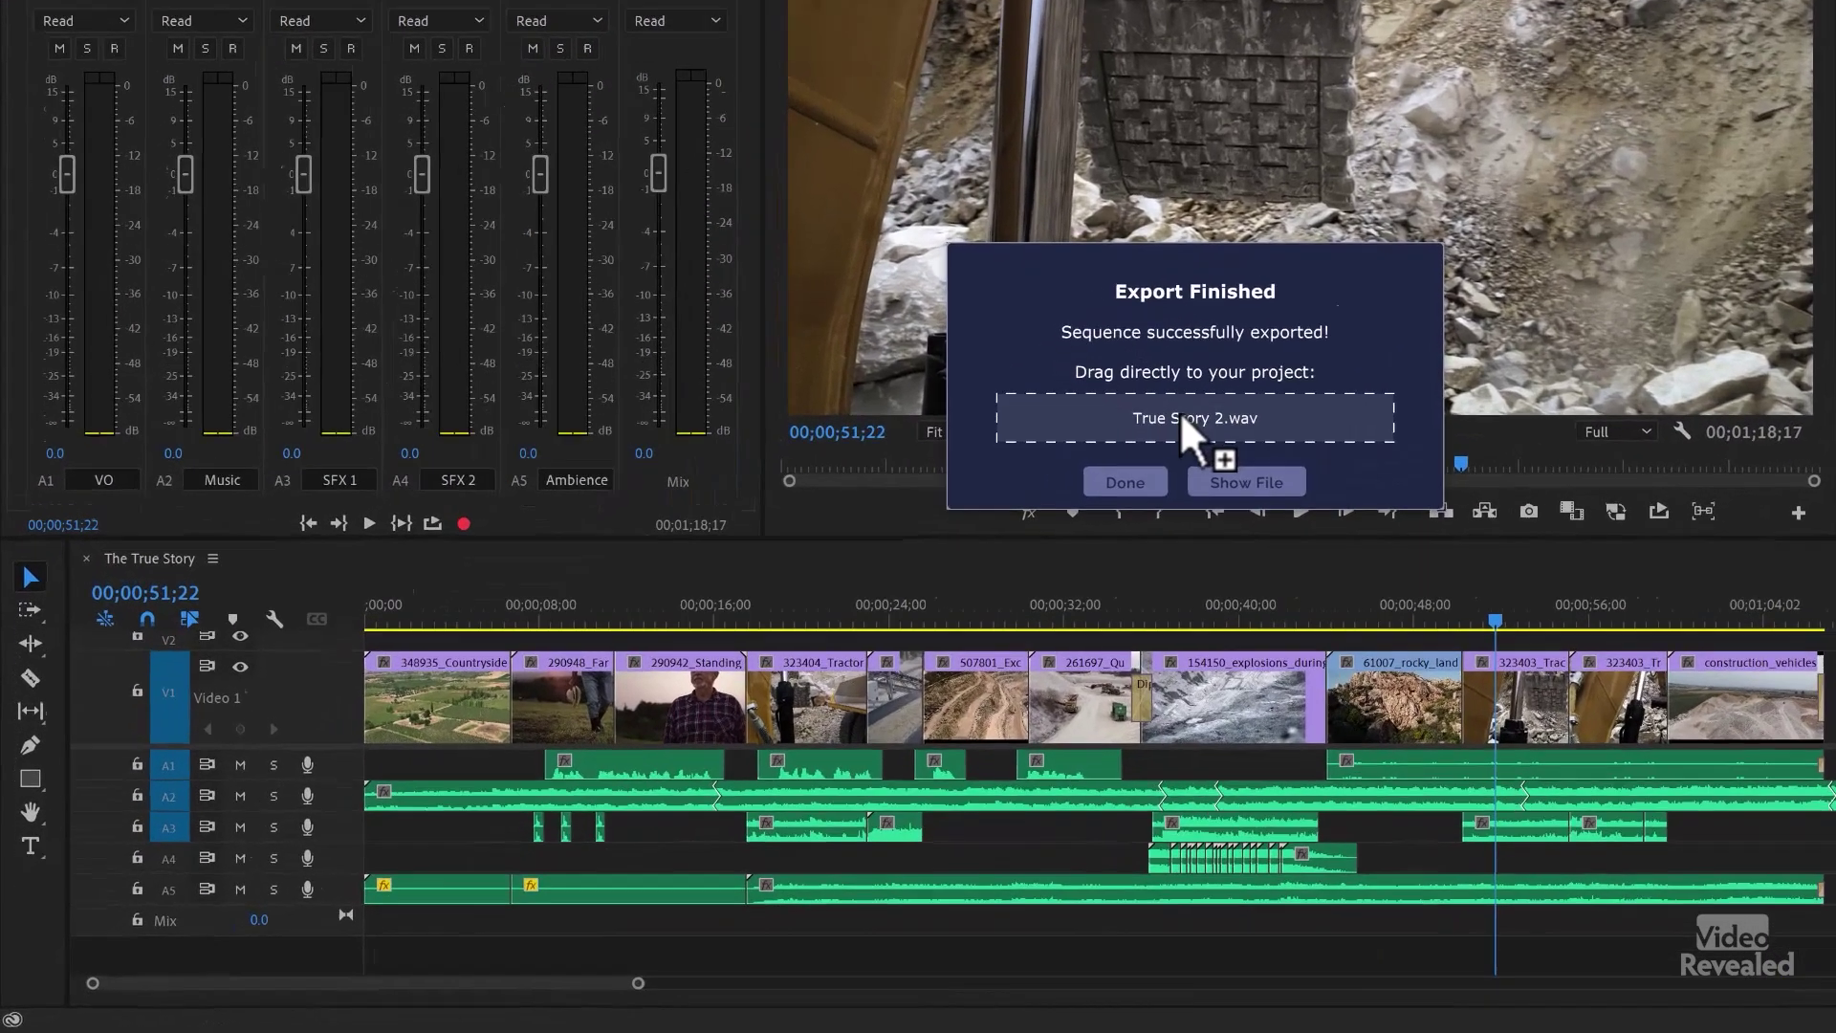
{"action": "left_click_drag", "start_coordinate": [1184, 421], "coordinate": [757, 677]}
{"action": "left_click_drag", "start_coordinate": [934, 595], "coordinate": [432, 971]}
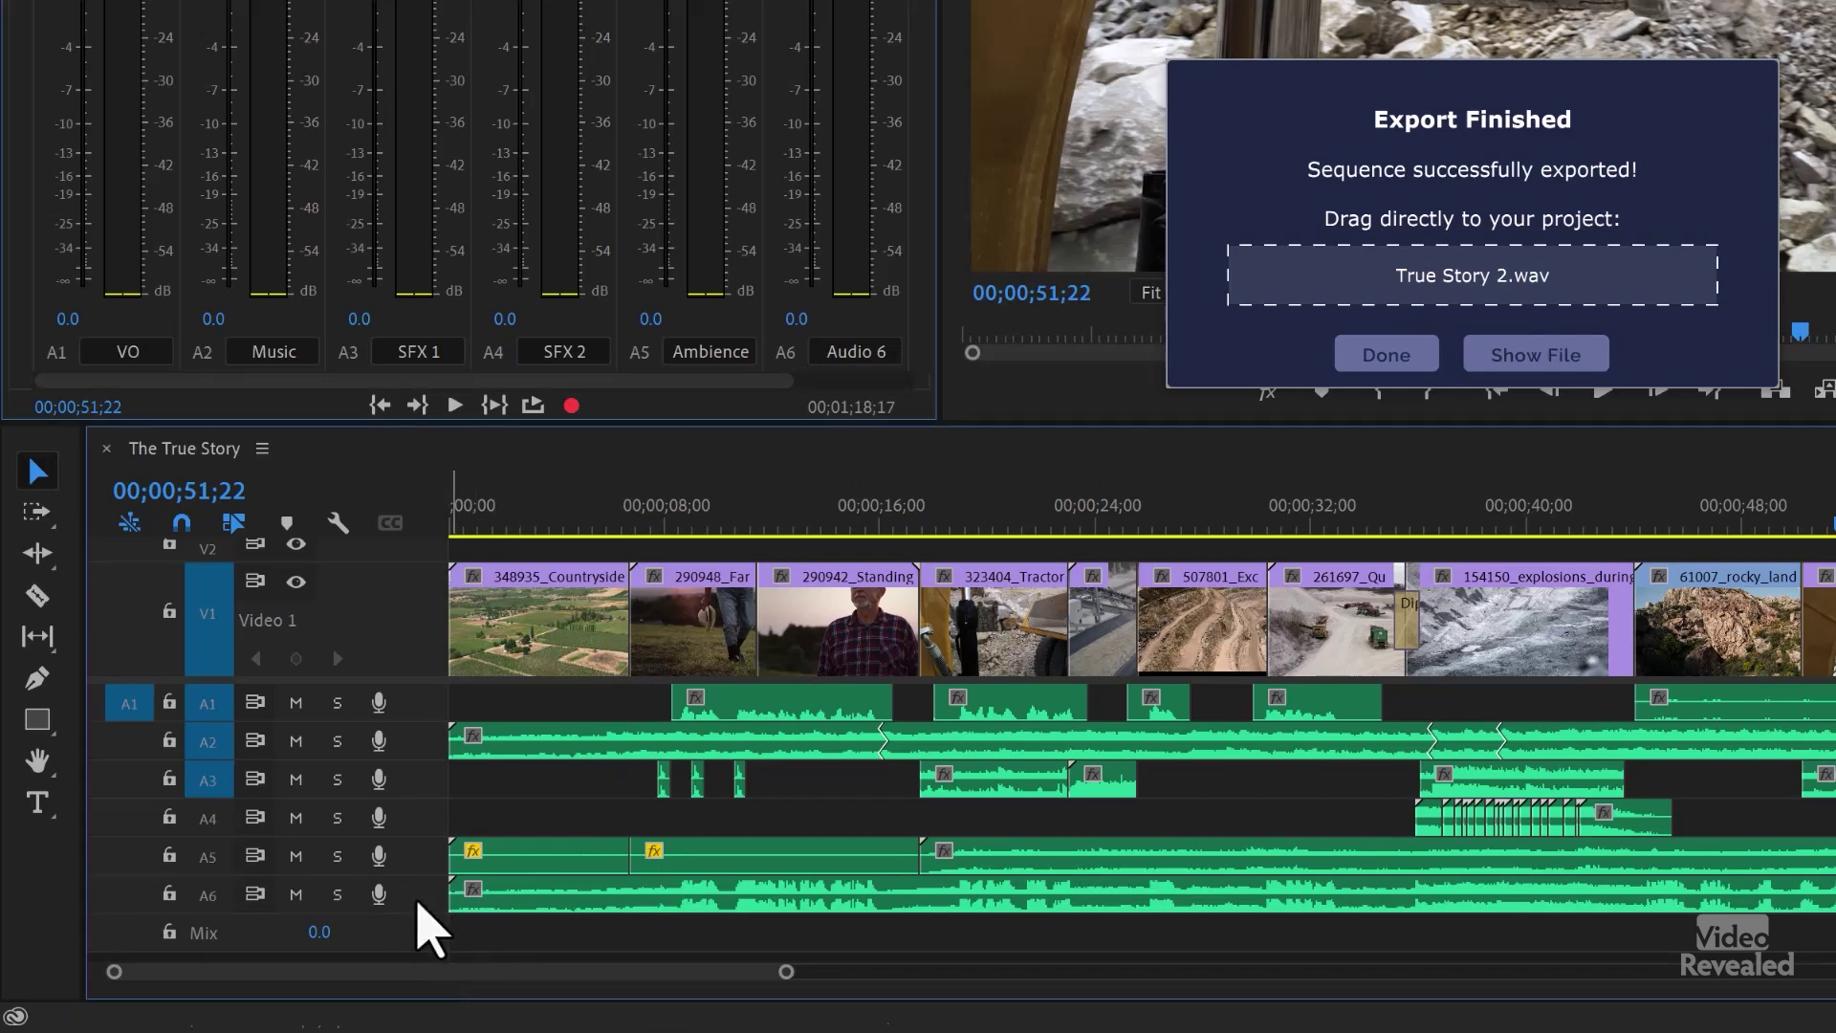
{"action": "left_click", "coordinate": [1402, 365]}
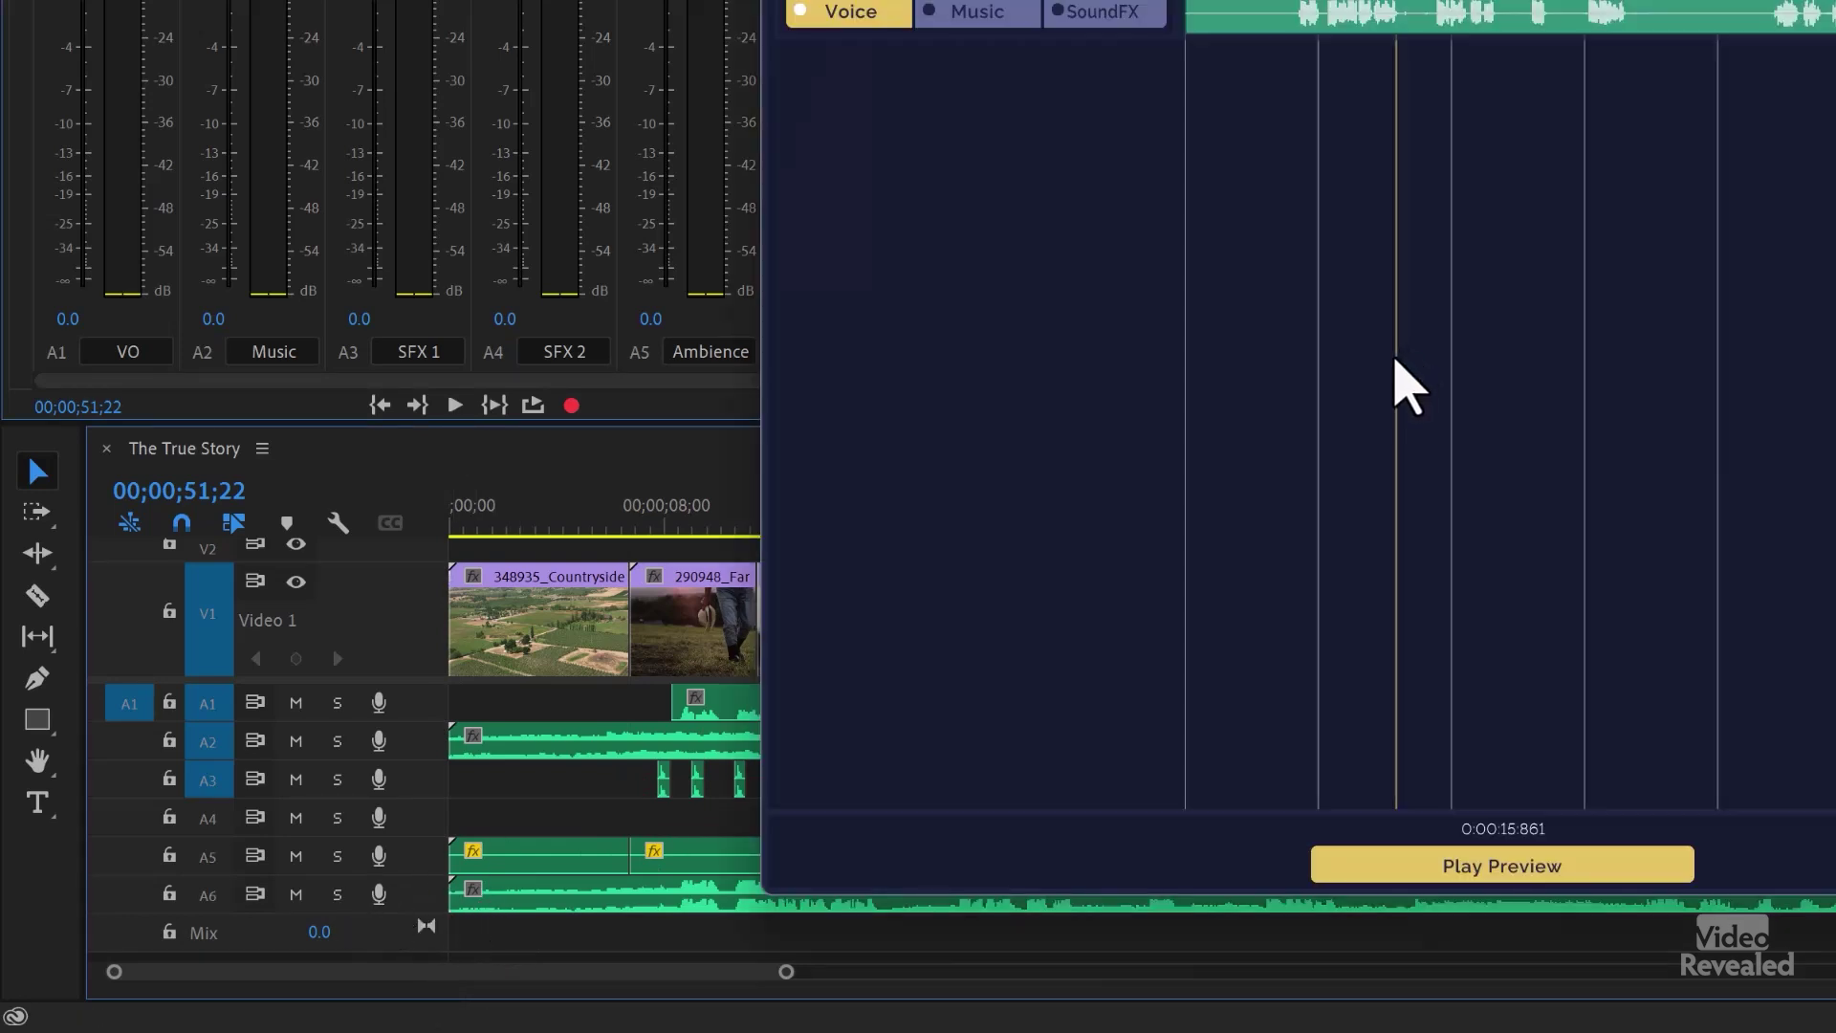
Solo audio track A6 and play The True Story sequence from its beginning
{"action": "left_click", "coordinate": [342, 912]}
{"action": "left_click", "coordinate": [339, 897]}
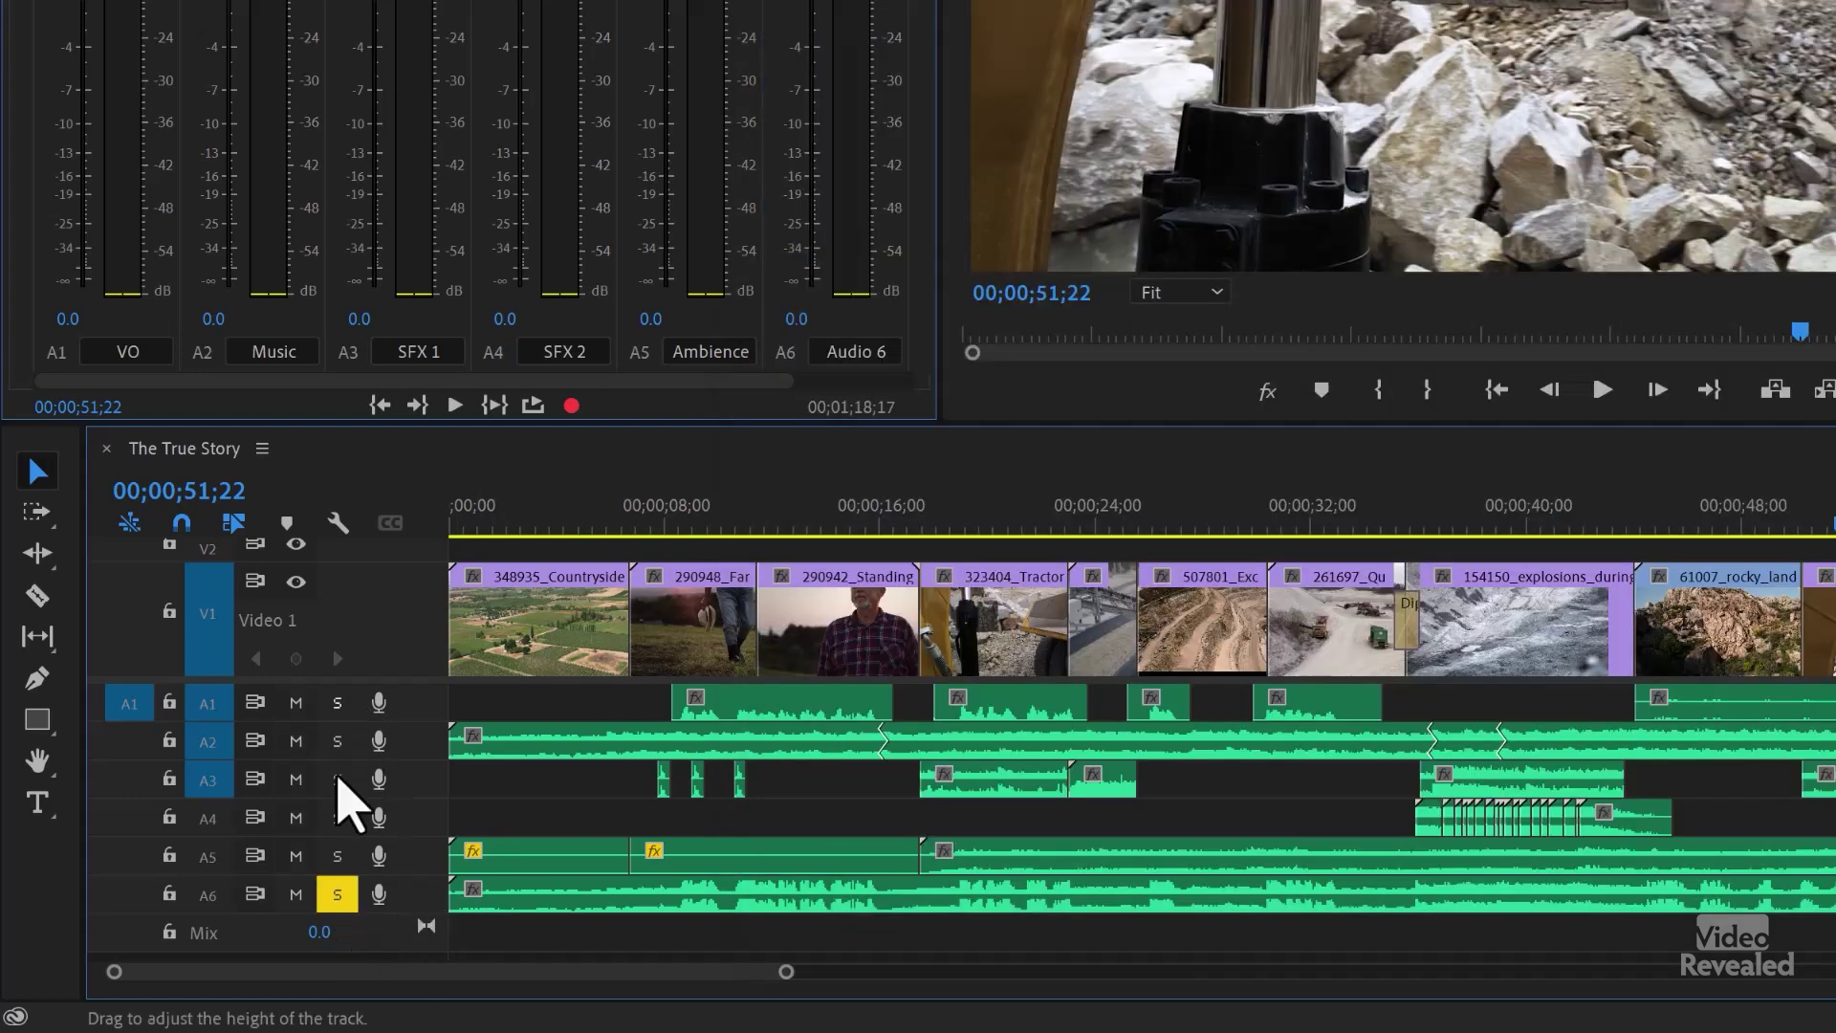
{"action": "left_click", "coordinate": [451, 532]}
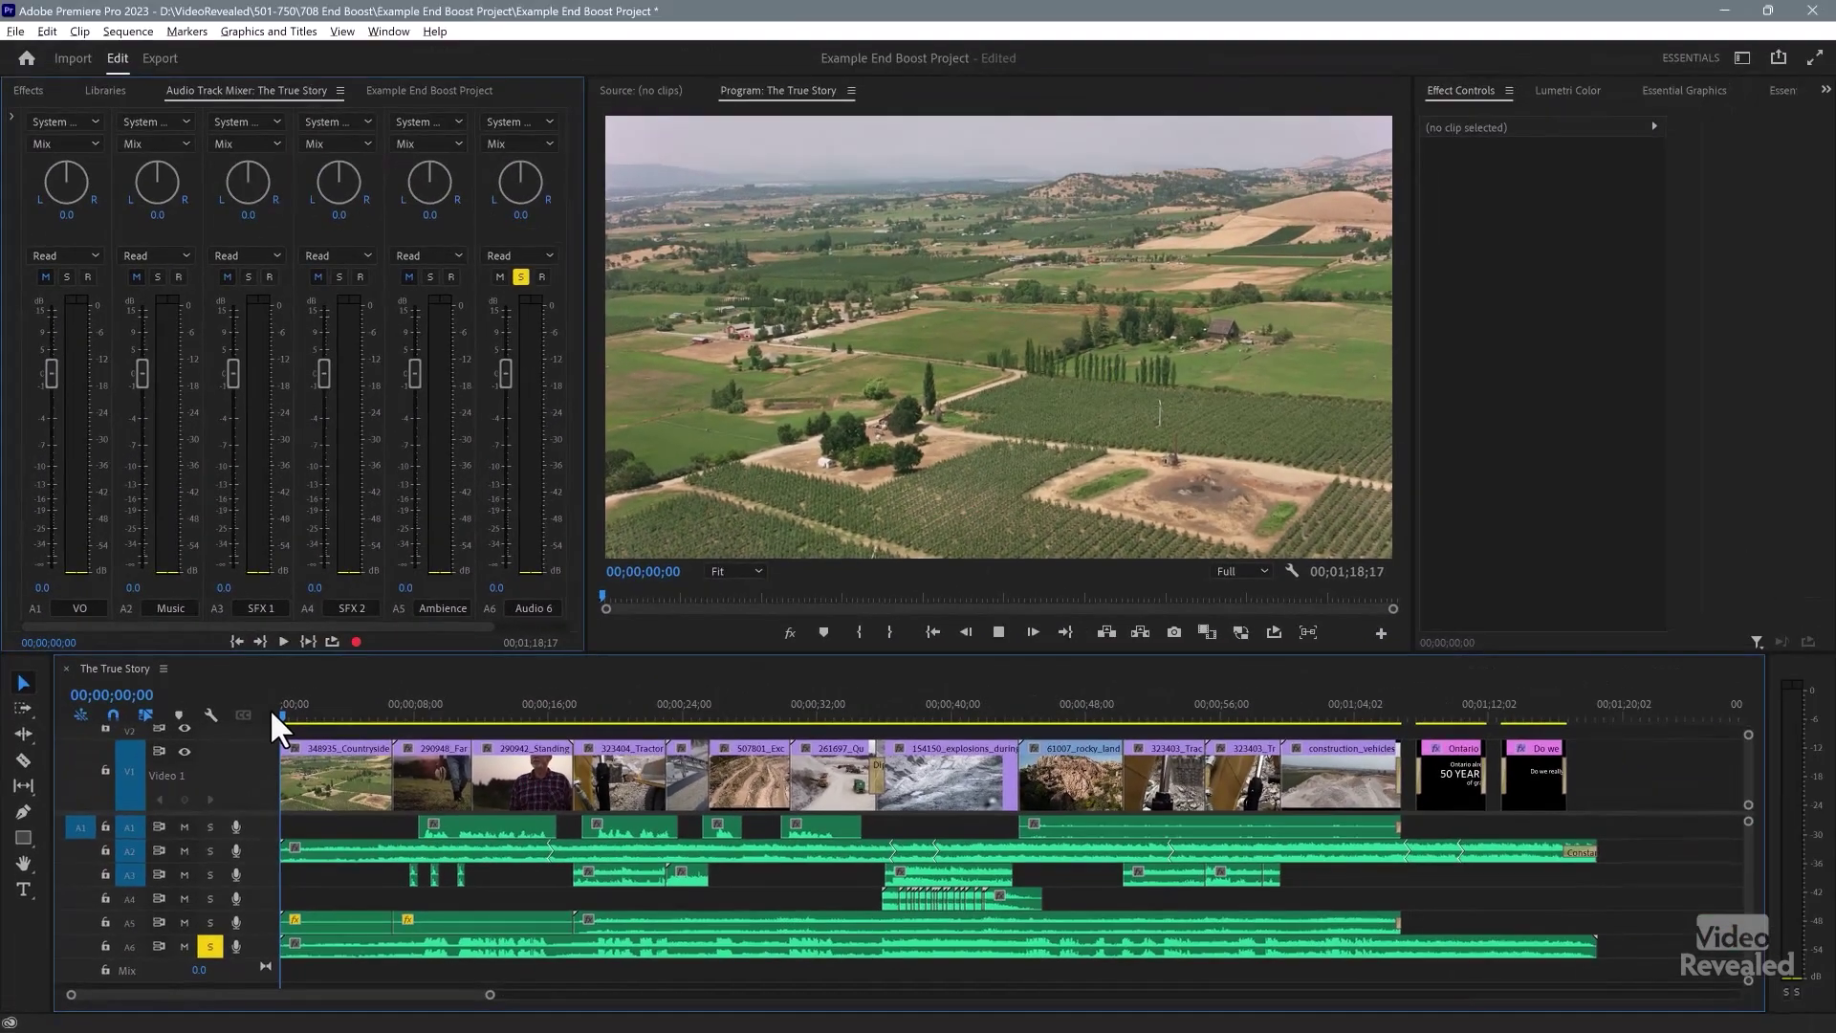
{"action": "key", "text": "space"}
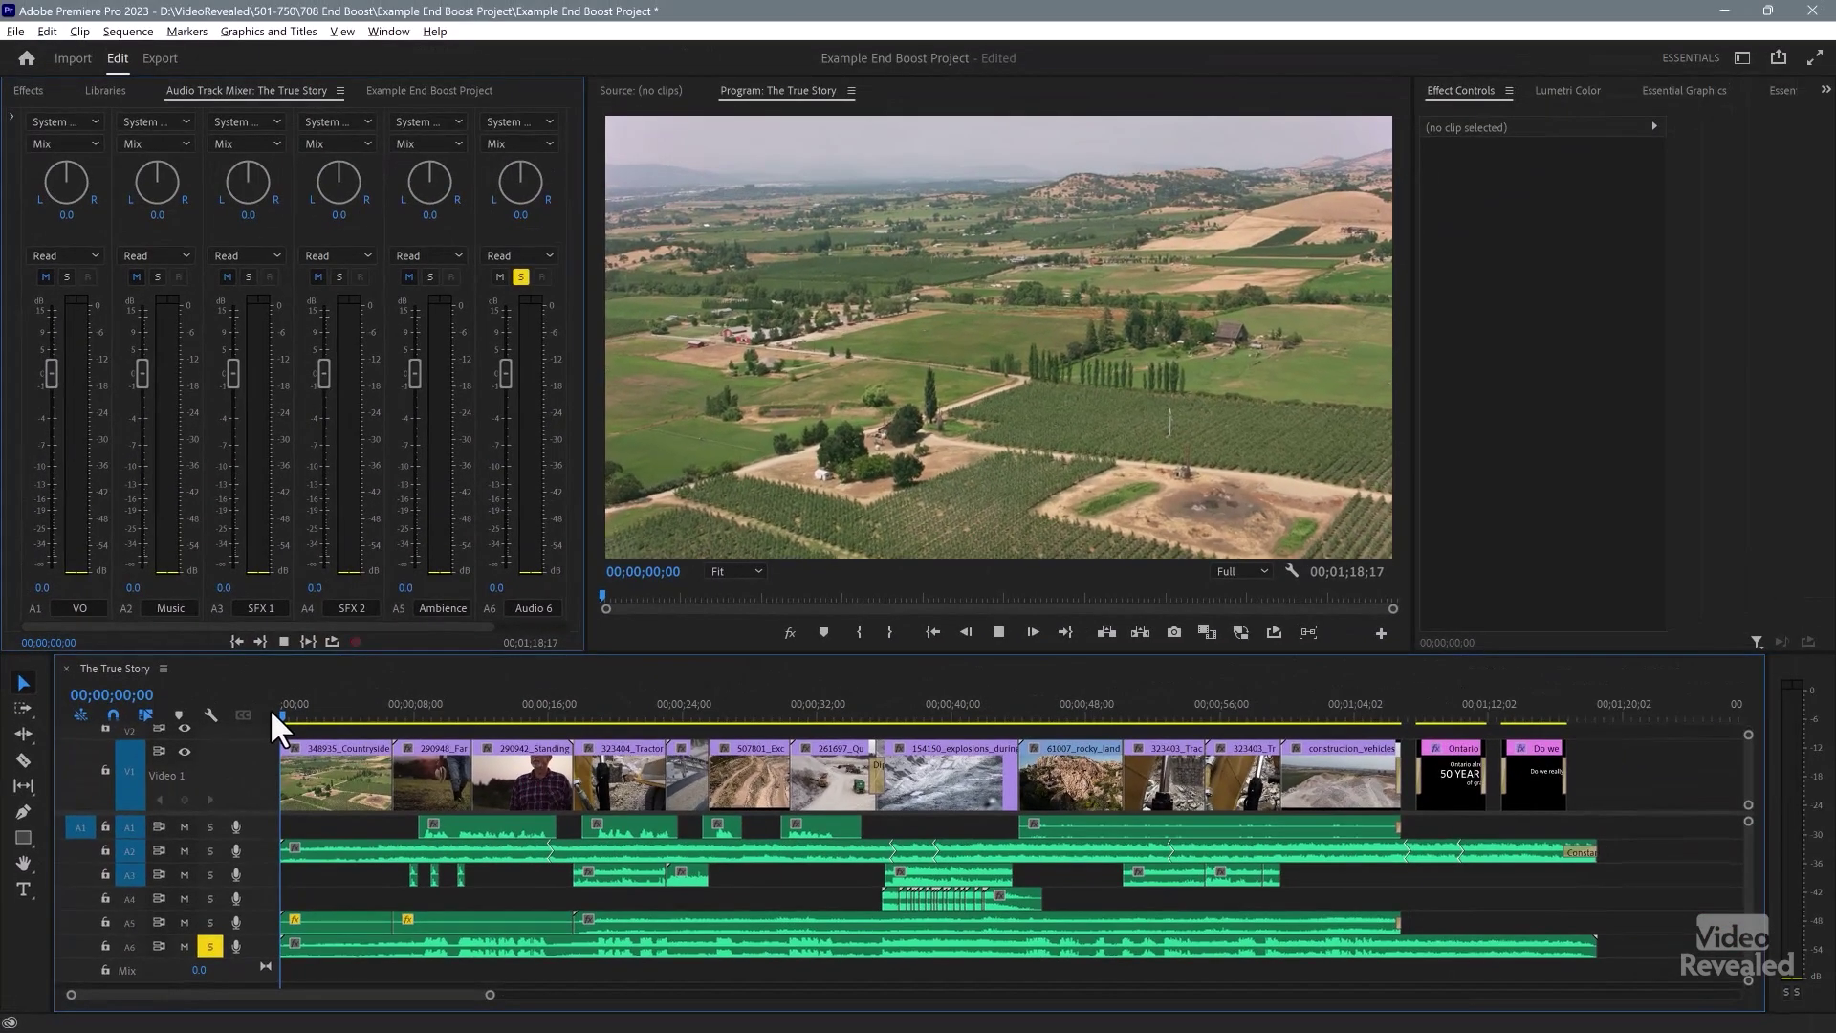